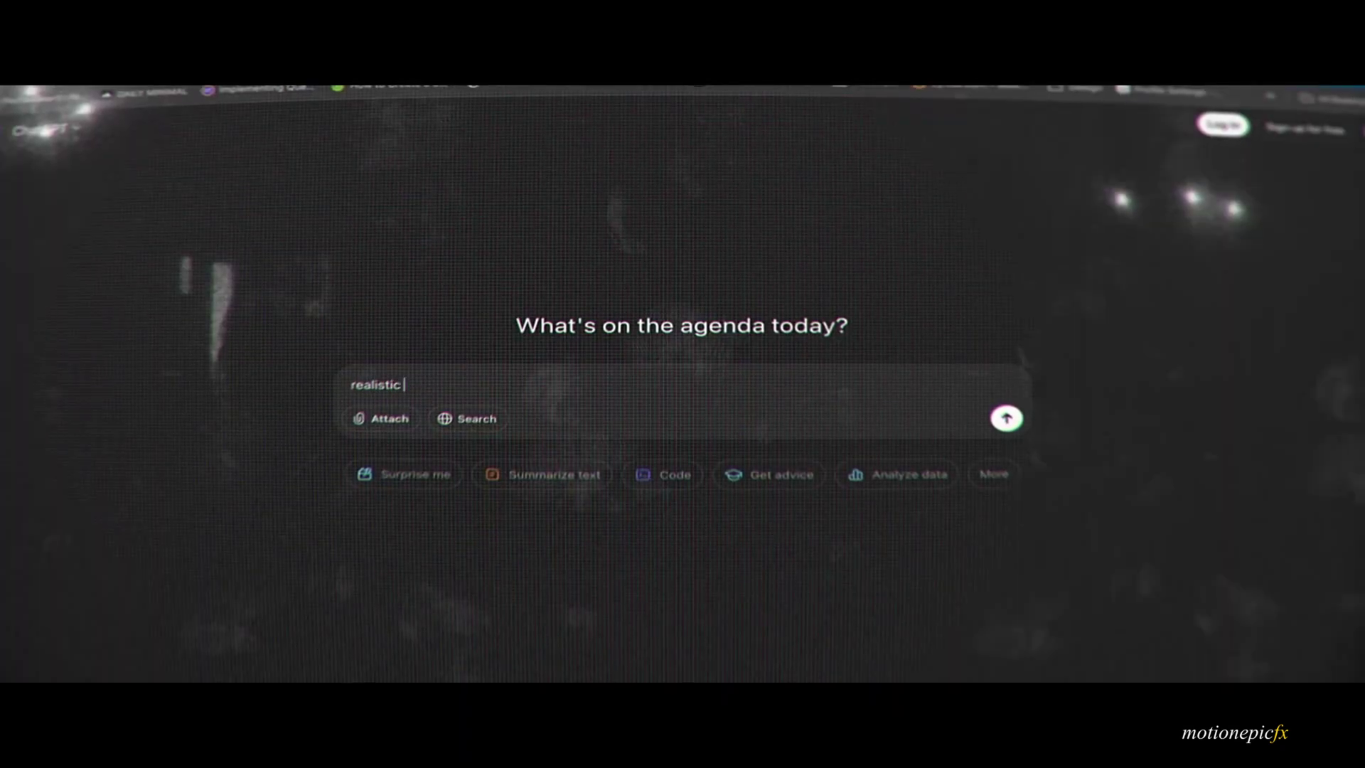
Type 'een effect in Davinci Resolve' to finish the realistic screen effect prompt.
{"action": "type", "text": "een effect"}
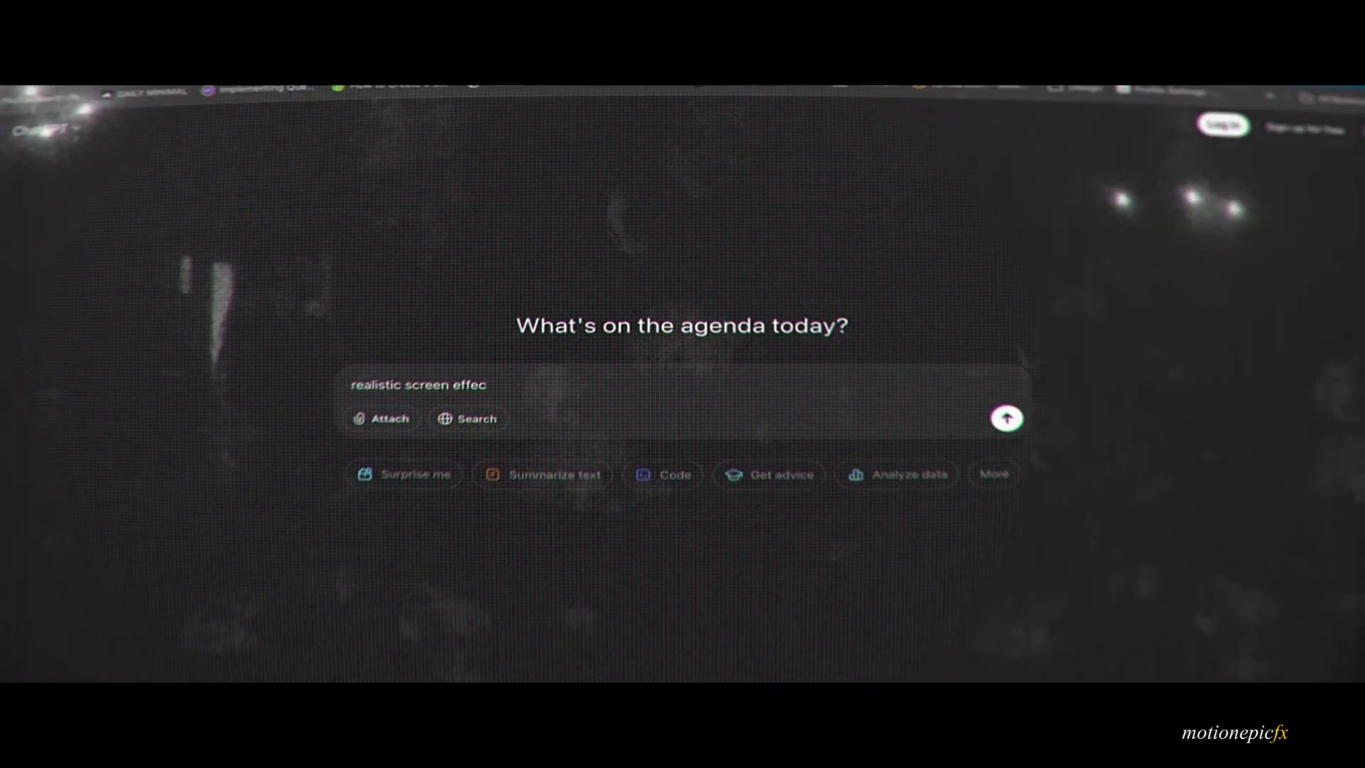
{"action": "type", "text": " in Davinci Resolve"}
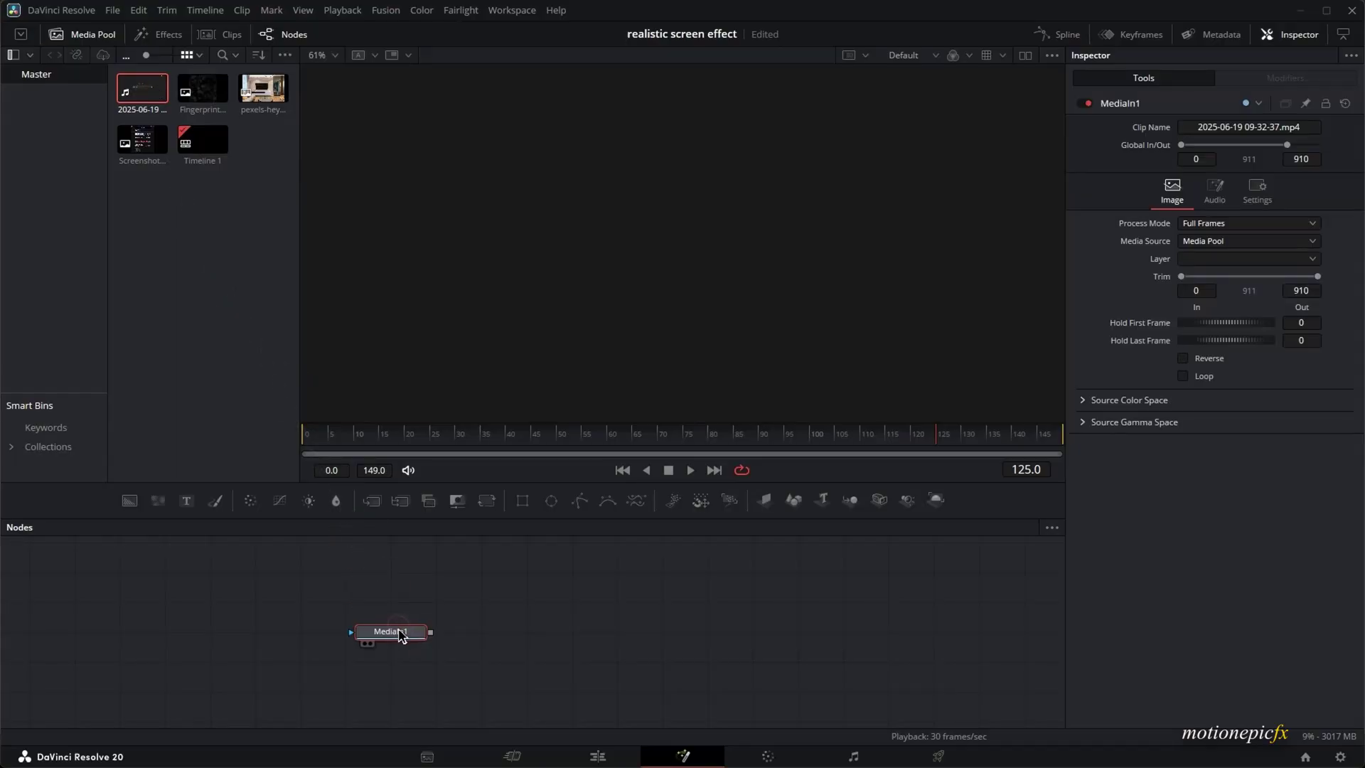
View MediaIn1 with the Media Pool hidden and trim its start to frame 172.
{"action": "key", "text": "1"}
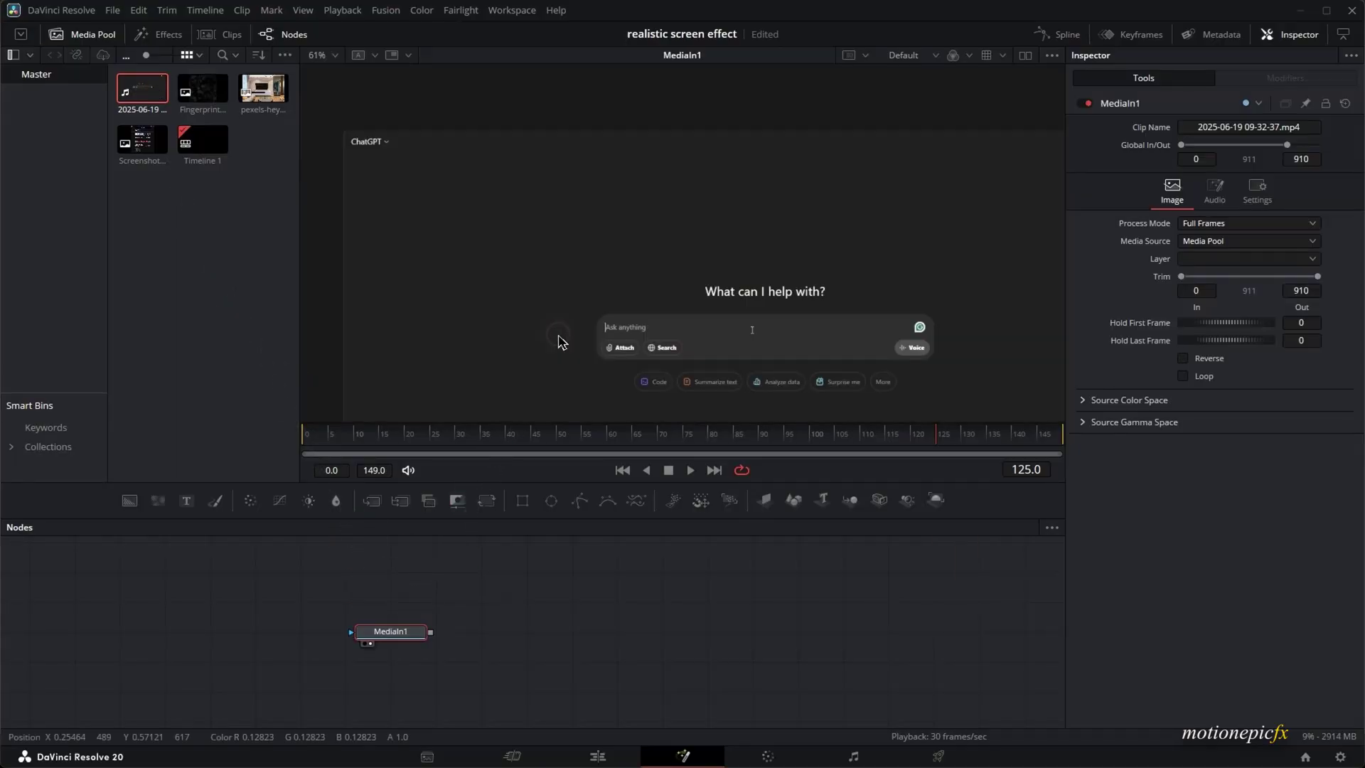
{"action": "left_click", "coordinate": [86, 34]}
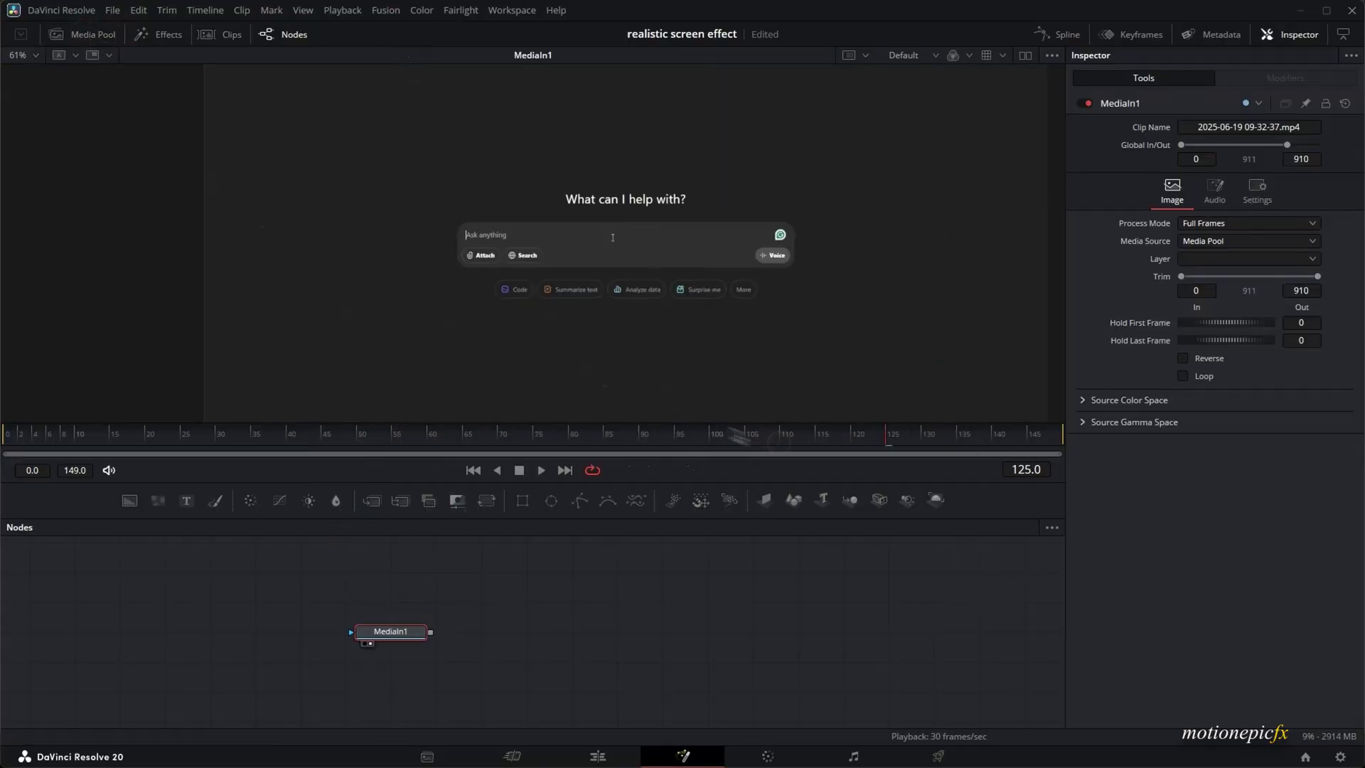
{"action": "left_click_drag", "start_coordinate": [905, 435], "coordinate": [1005, 433]}
{"action": "left_click", "coordinate": [6, 432]}
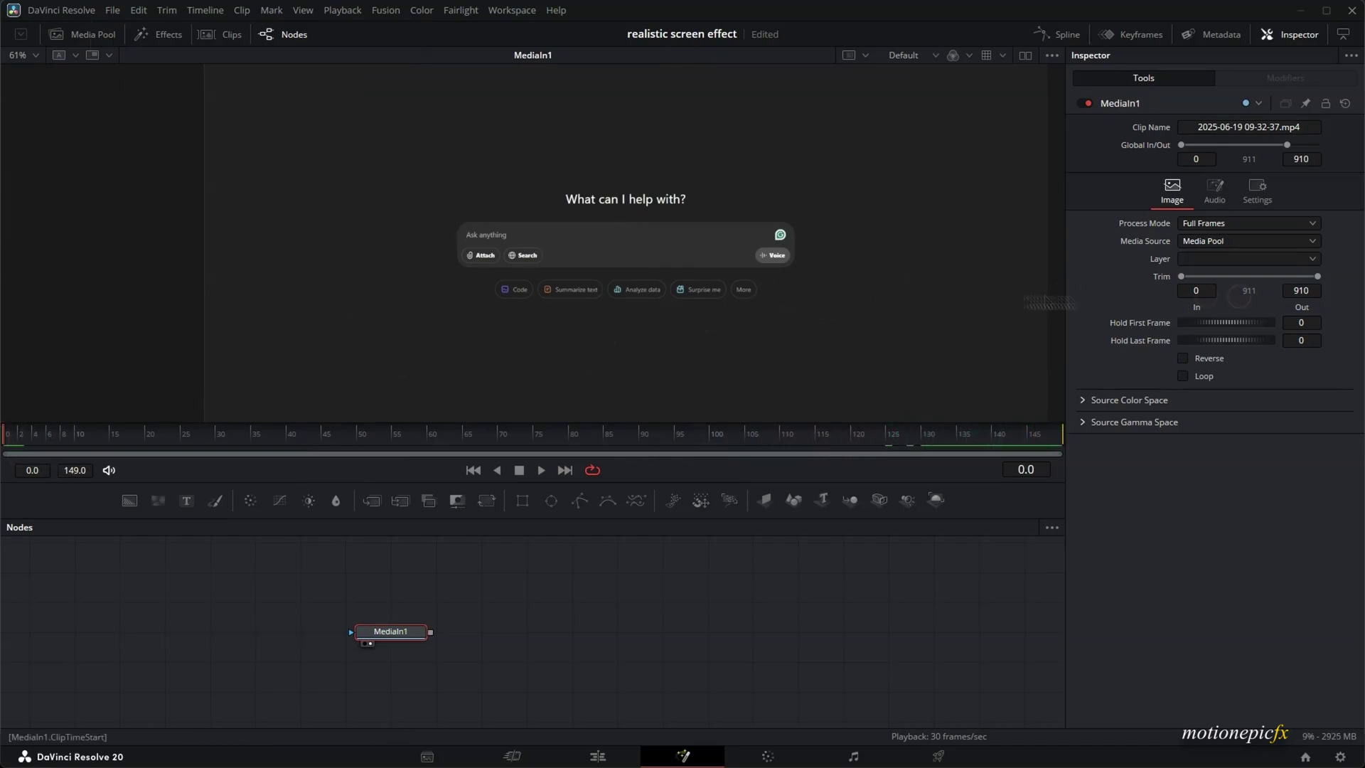
{"action": "left_click_drag", "start_coordinate": [1180, 279], "coordinate": [1189, 282]}
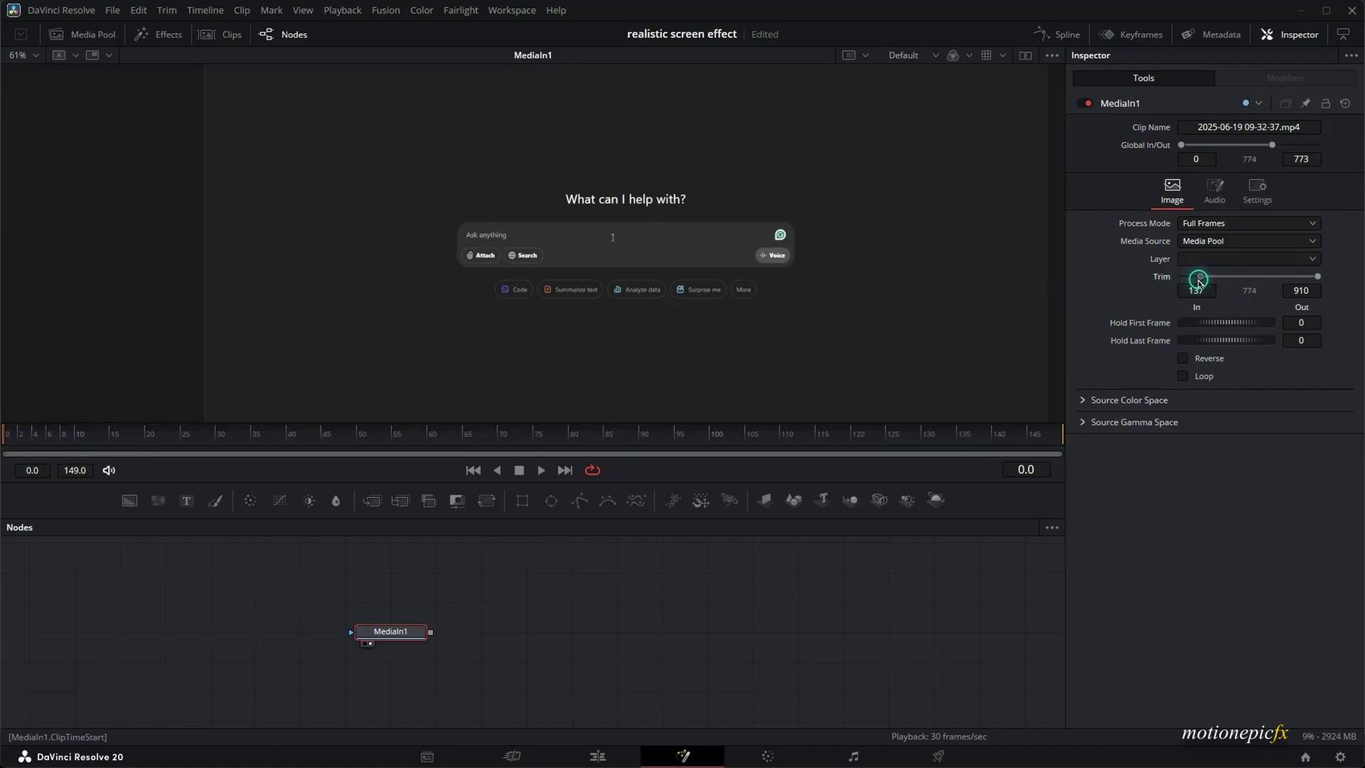
{"action": "left_click_drag", "start_coordinate": [1203, 280], "coordinate": [1203, 281]}
{"action": "key", "text": "End"}
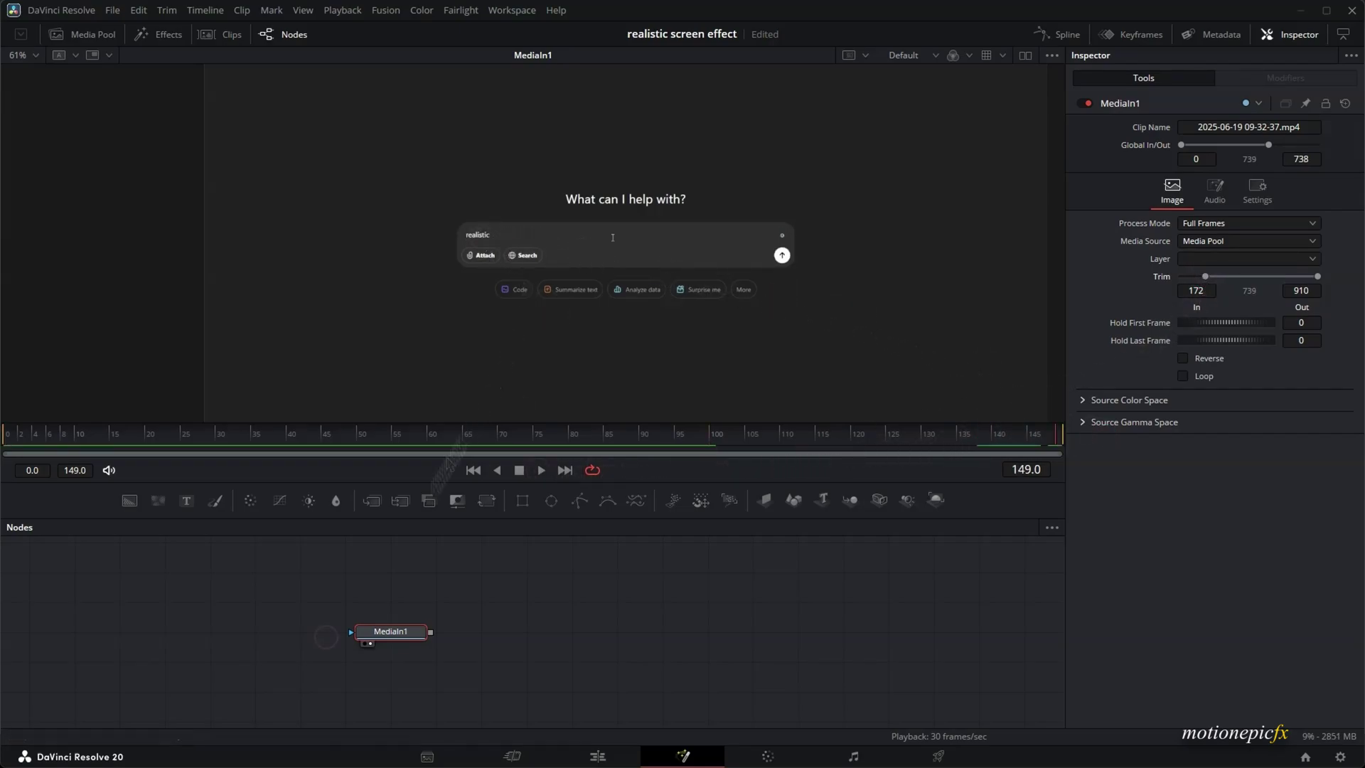
Add a Time Speed node after MediaIn1, view it, and set Speed to 3.46.
{"action": "key", "text": "shift+space"}
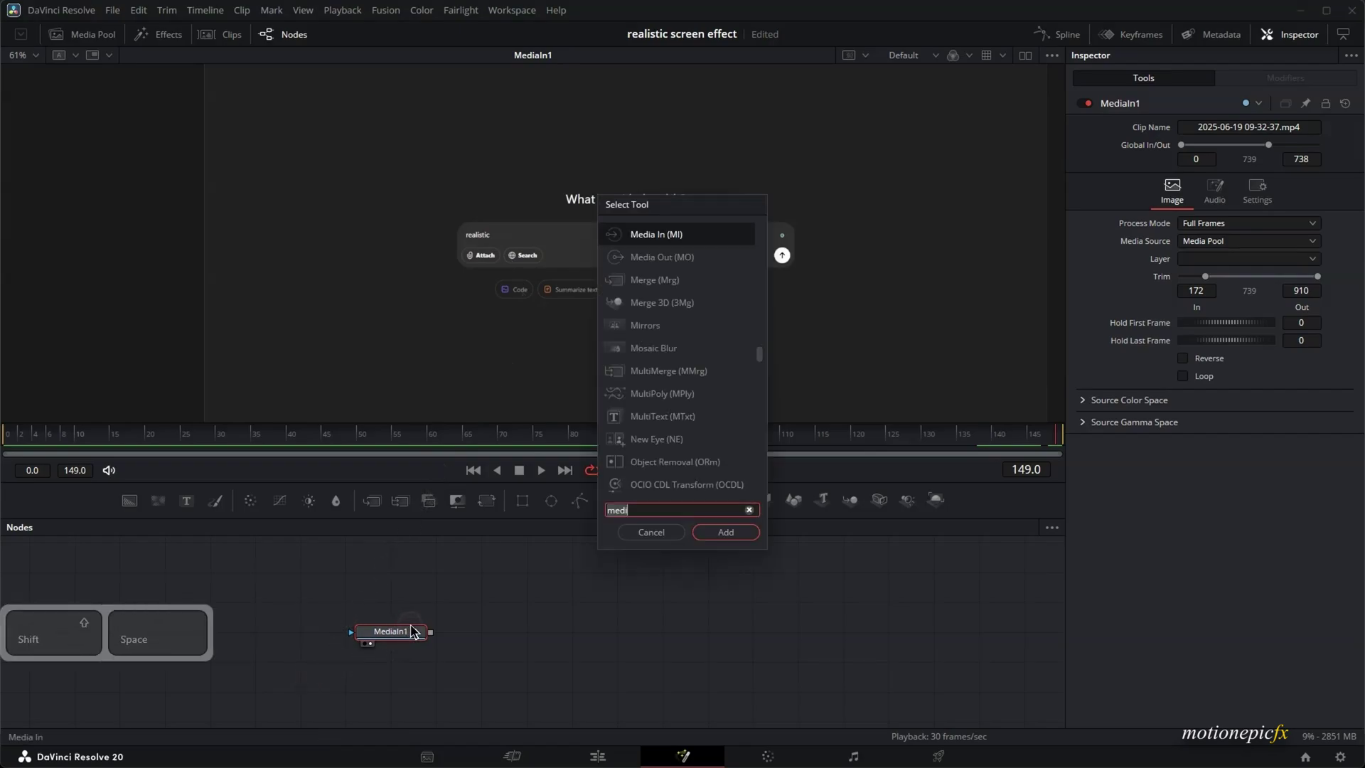
{"action": "type", "text": "time"}
{"action": "key", "text": "Return"}
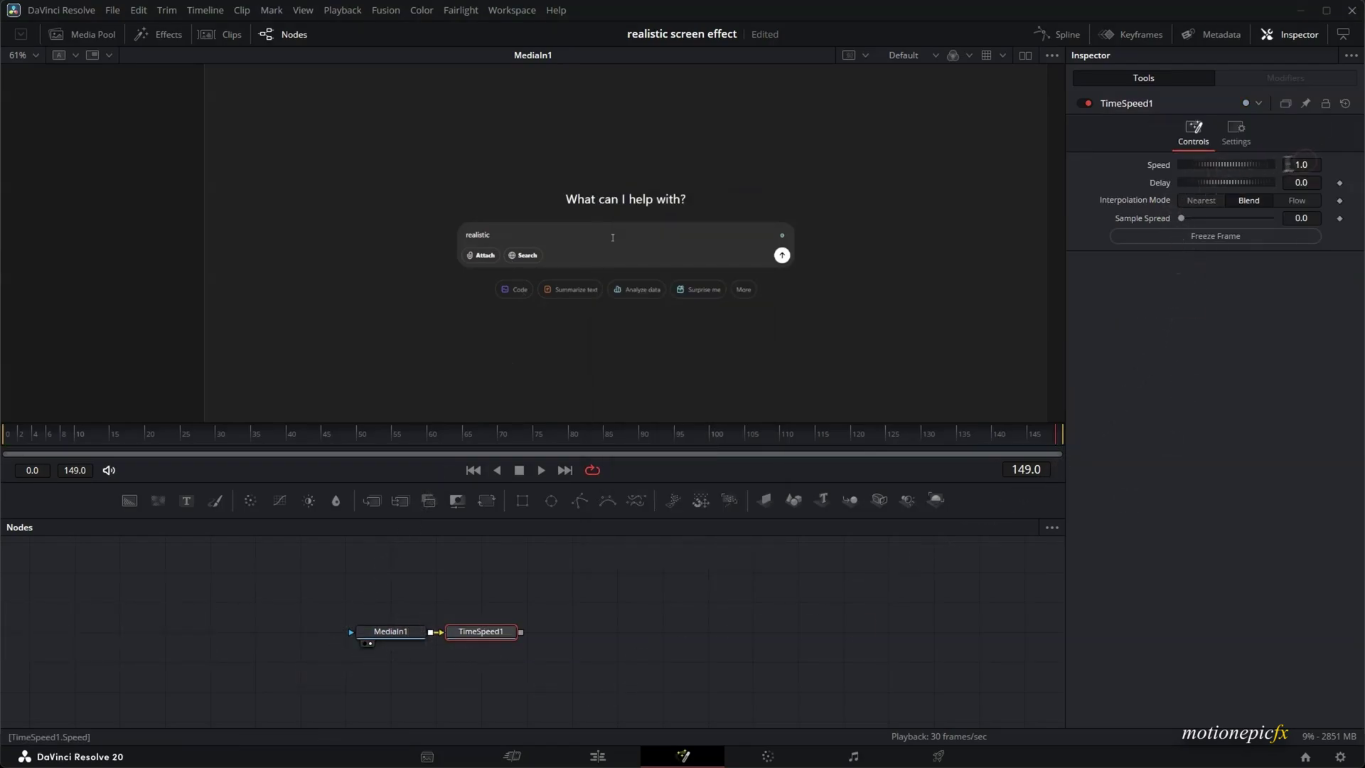
{"action": "left_click", "coordinate": [1227, 165]}
{"action": "left_click_drag", "start_coordinate": [497, 632], "coordinate": [565, 391]}
{"action": "scroll", "coordinate": [467, 608], "scroll_direction": "up", "scroll_amount": 2, "text": "ctrl"}
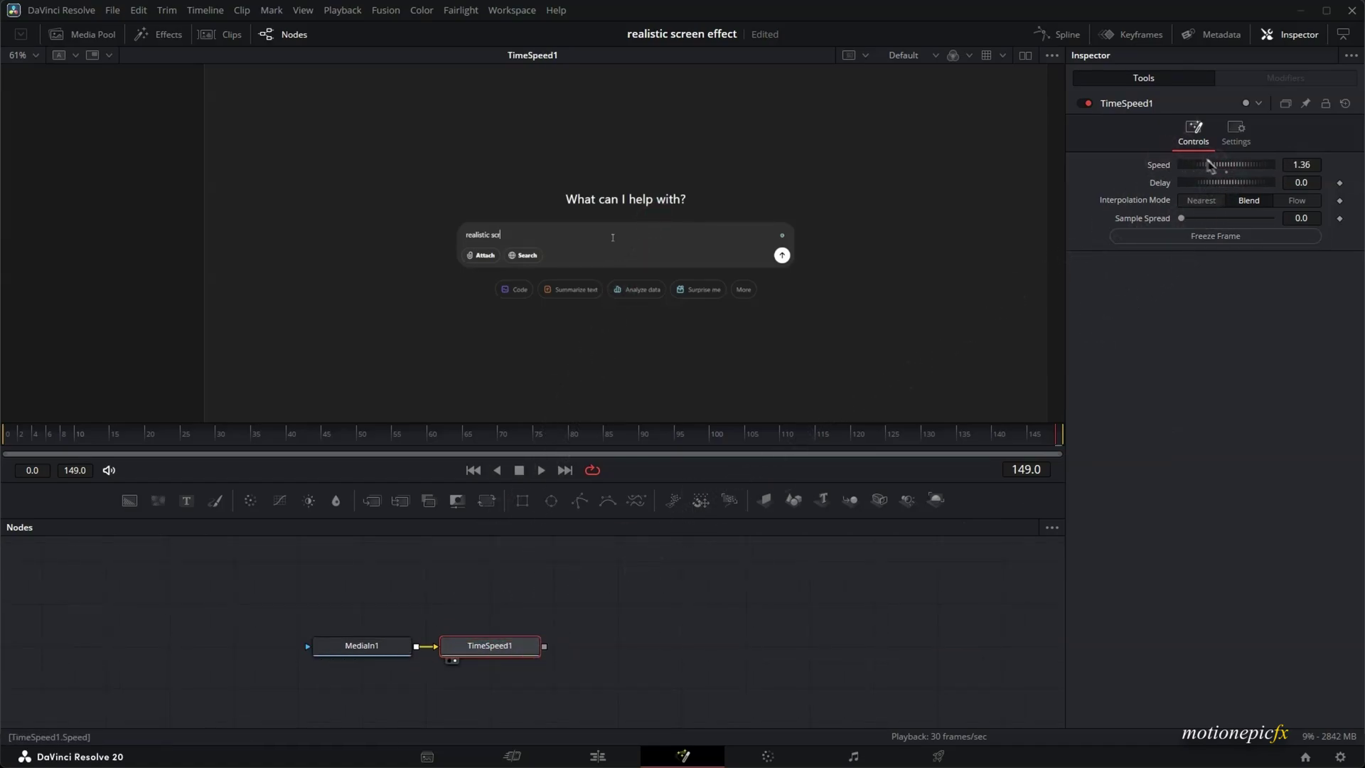
{"action": "left_click_drag", "start_coordinate": [1215, 166], "coordinate": [1238, 168]}
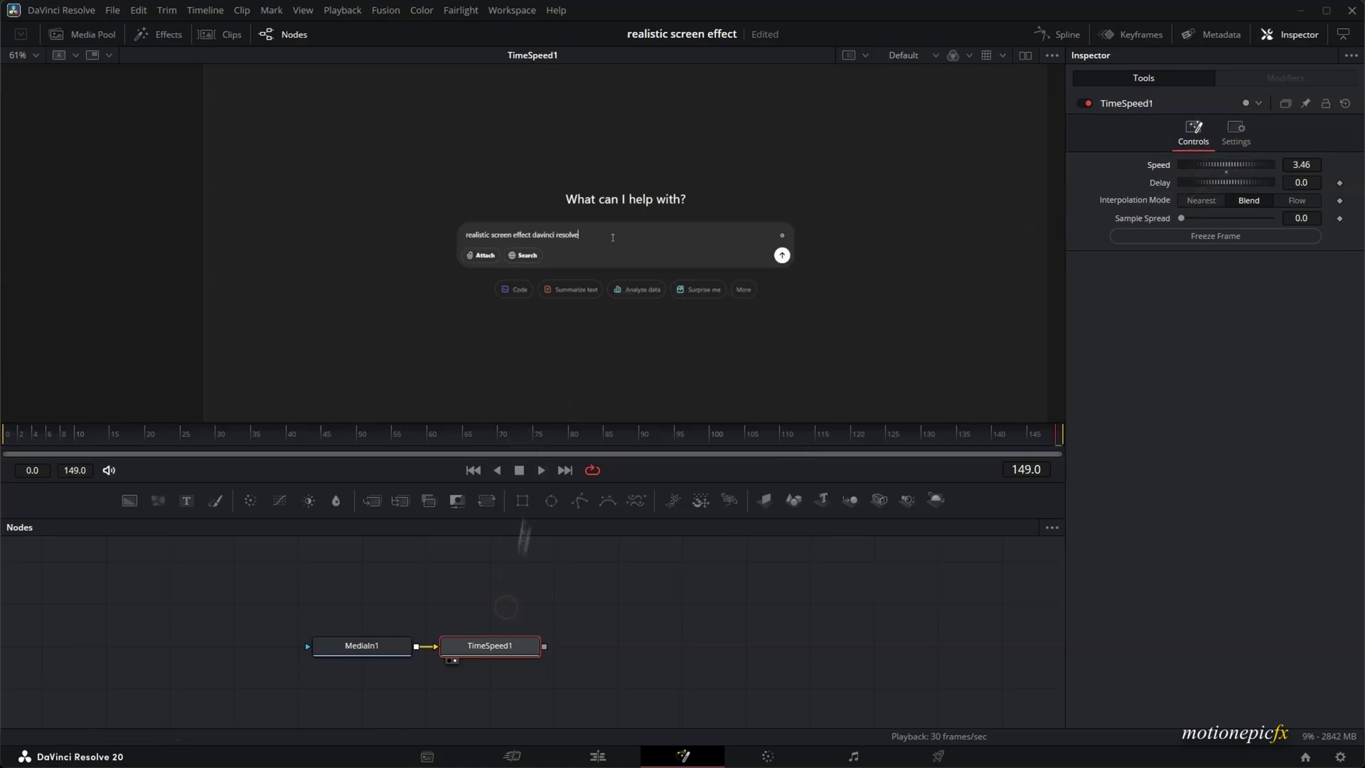
{"action": "left_click_drag", "start_coordinate": [529, 663], "coordinate": [608, 619]}
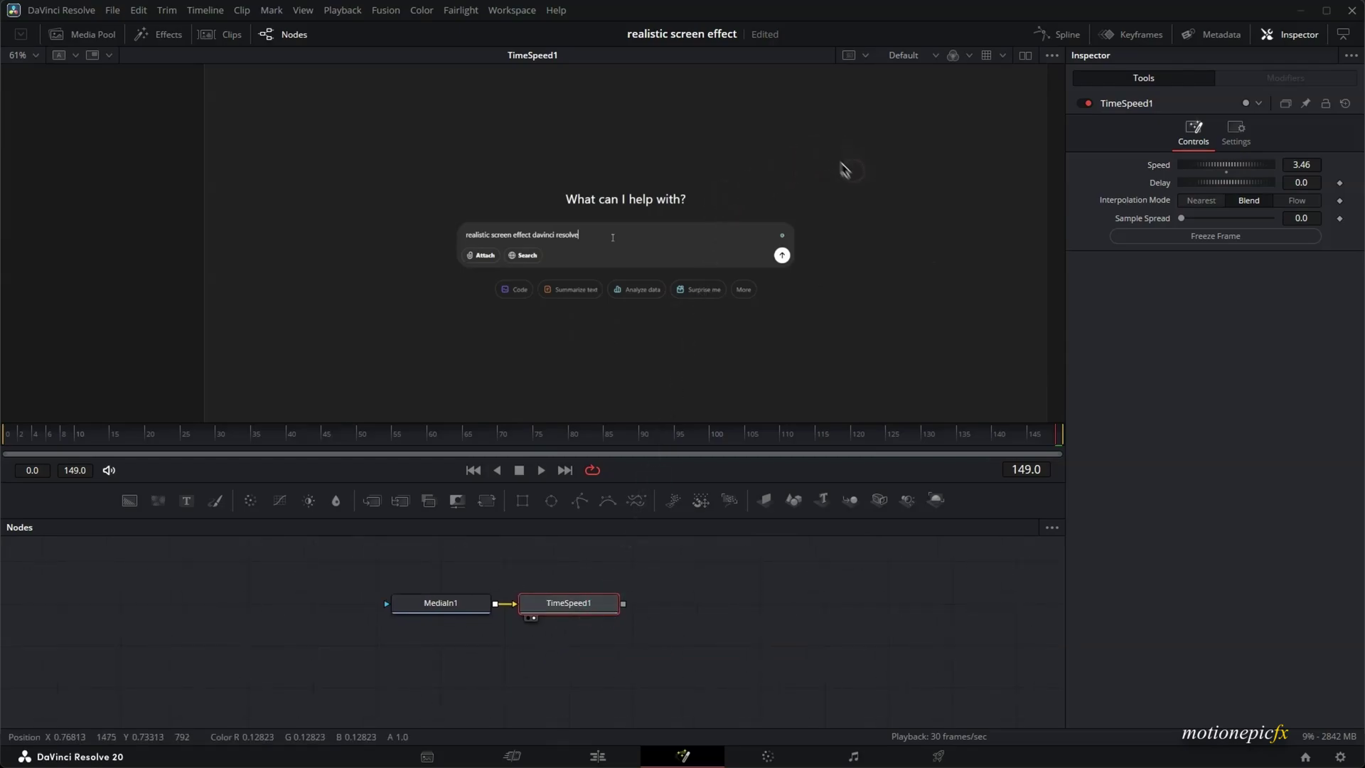
{"action": "scroll", "coordinate": [649, 257], "scroll_direction": "down", "scroll_amount": 3}
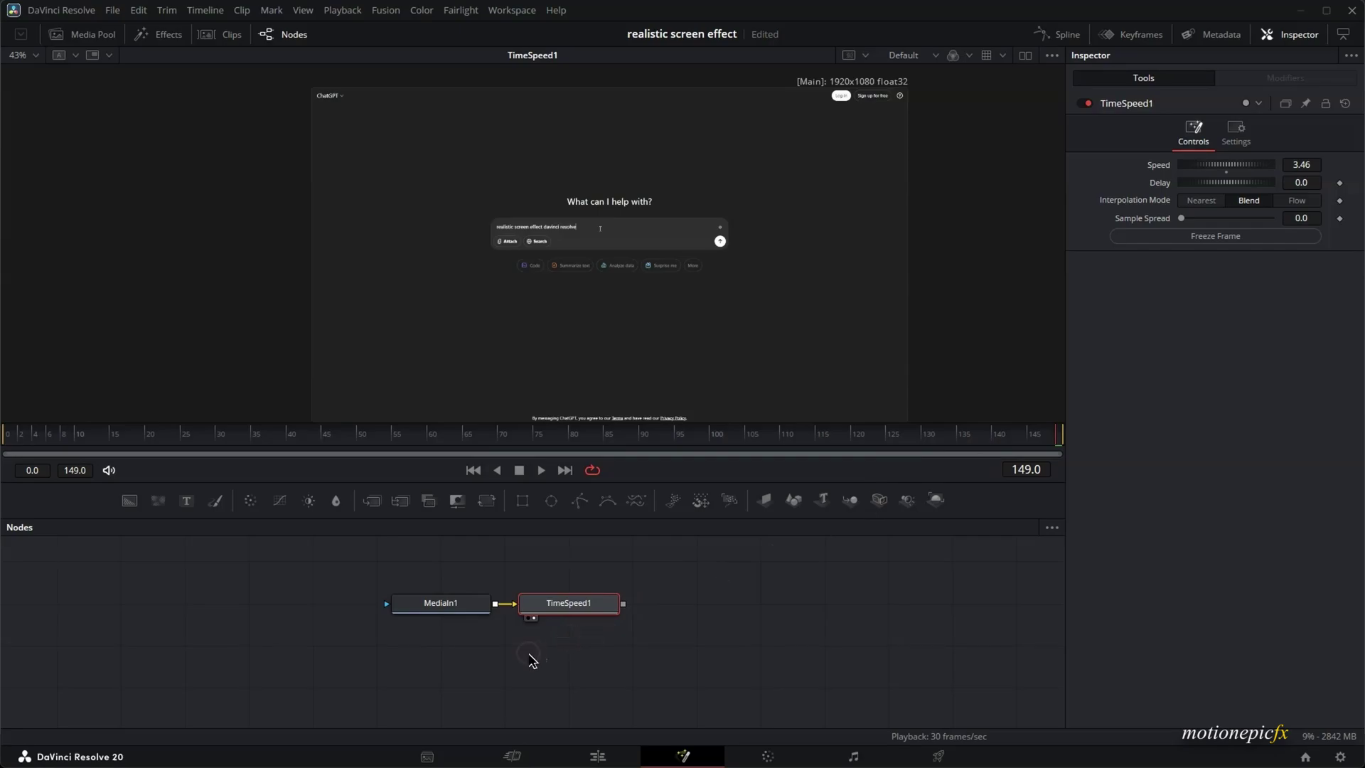
Add a Background node feeding a new Scanlines node and view Scanlines1.
{"action": "left_click_drag", "start_coordinate": [548, 651], "coordinate": [554, 632]}
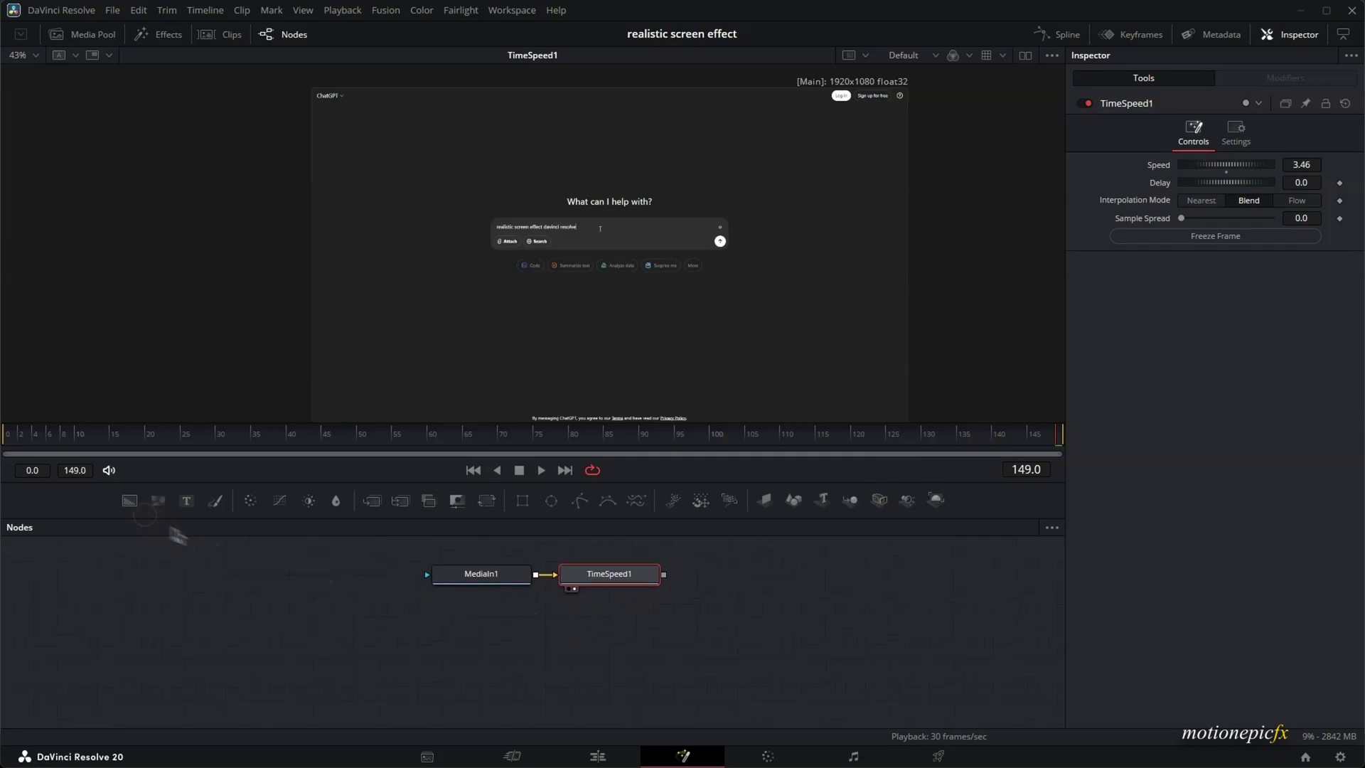
{"action": "left_click_drag", "start_coordinate": [171, 532], "coordinate": [628, 245]}
{"action": "key", "text": "shift+space"}
{"action": "type", "text": "scan"}
{"action": "key", "text": "Return"}
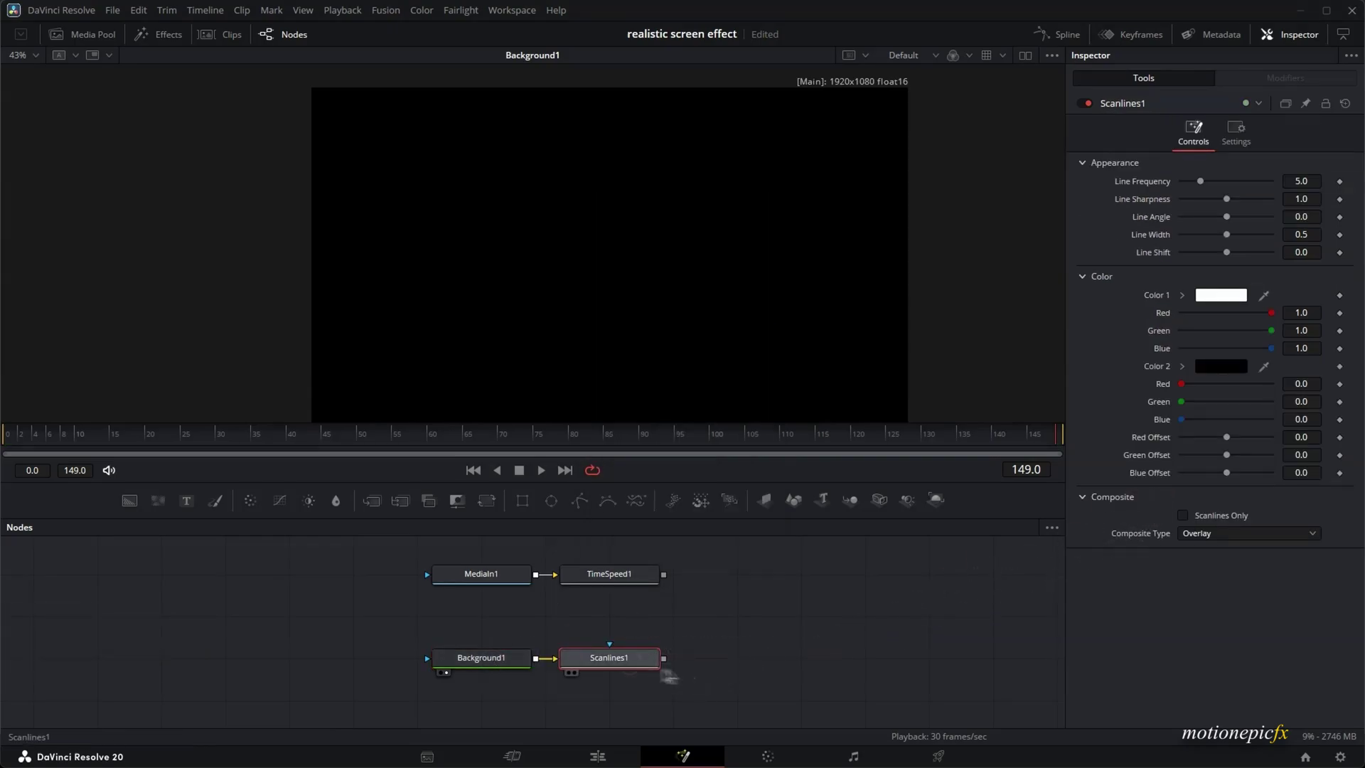
{"action": "left_click_drag", "start_coordinate": [640, 658], "coordinate": [734, 273]}
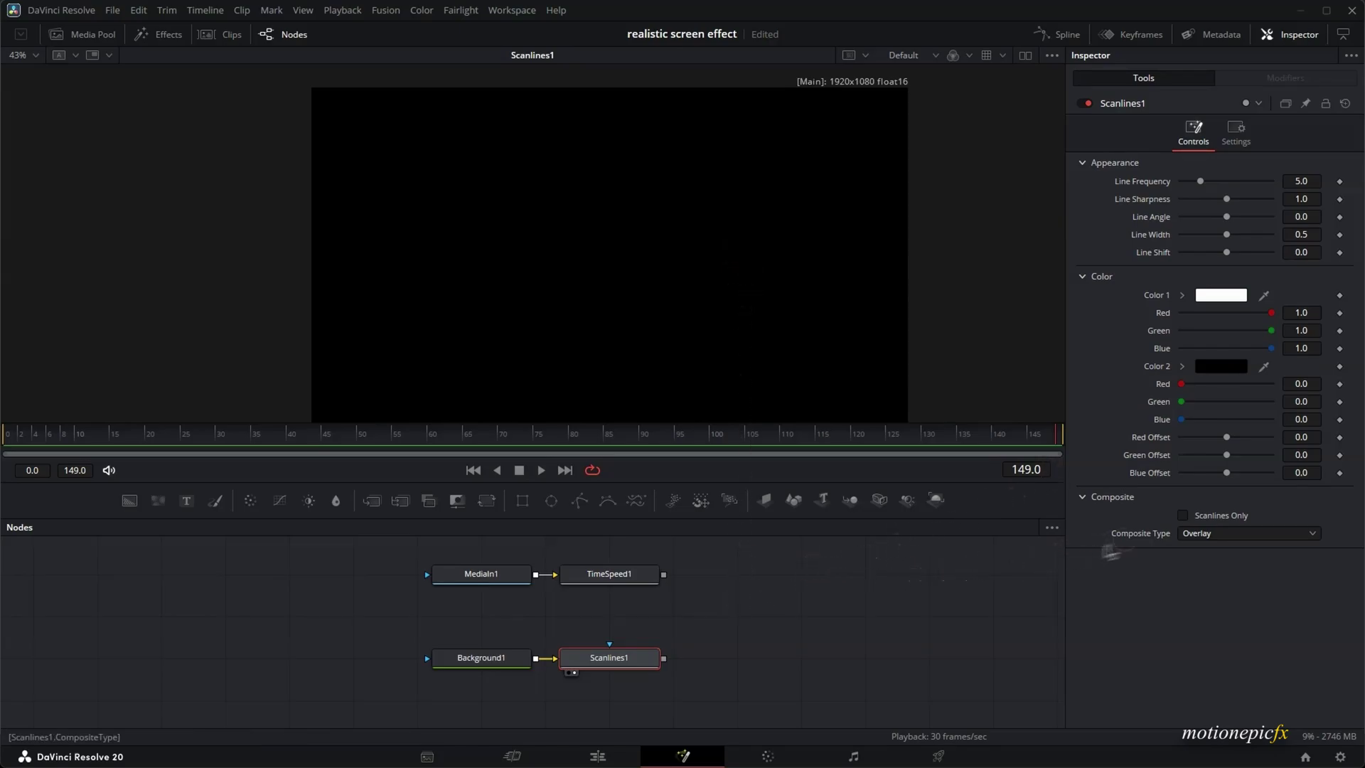
Set Scanlines1 to Add composite, line width 1, sharpness 2 and line frequency 18.
{"action": "left_click", "coordinate": [1195, 533]}
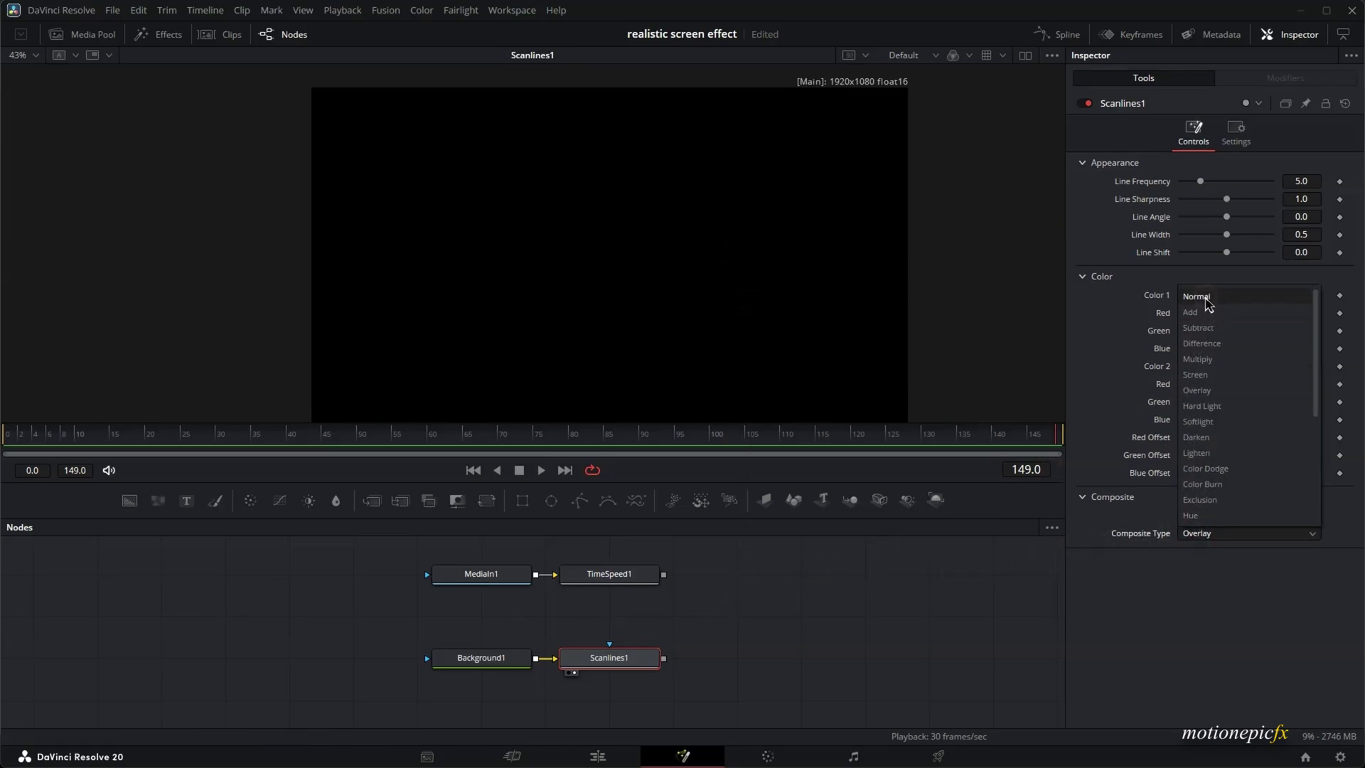
{"action": "scroll", "coordinate": [1198, 419], "scroll_direction": "down", "scroll_amount": 4}
{"action": "scroll", "coordinate": [1198, 384], "scroll_direction": "up", "scroll_amount": 4}
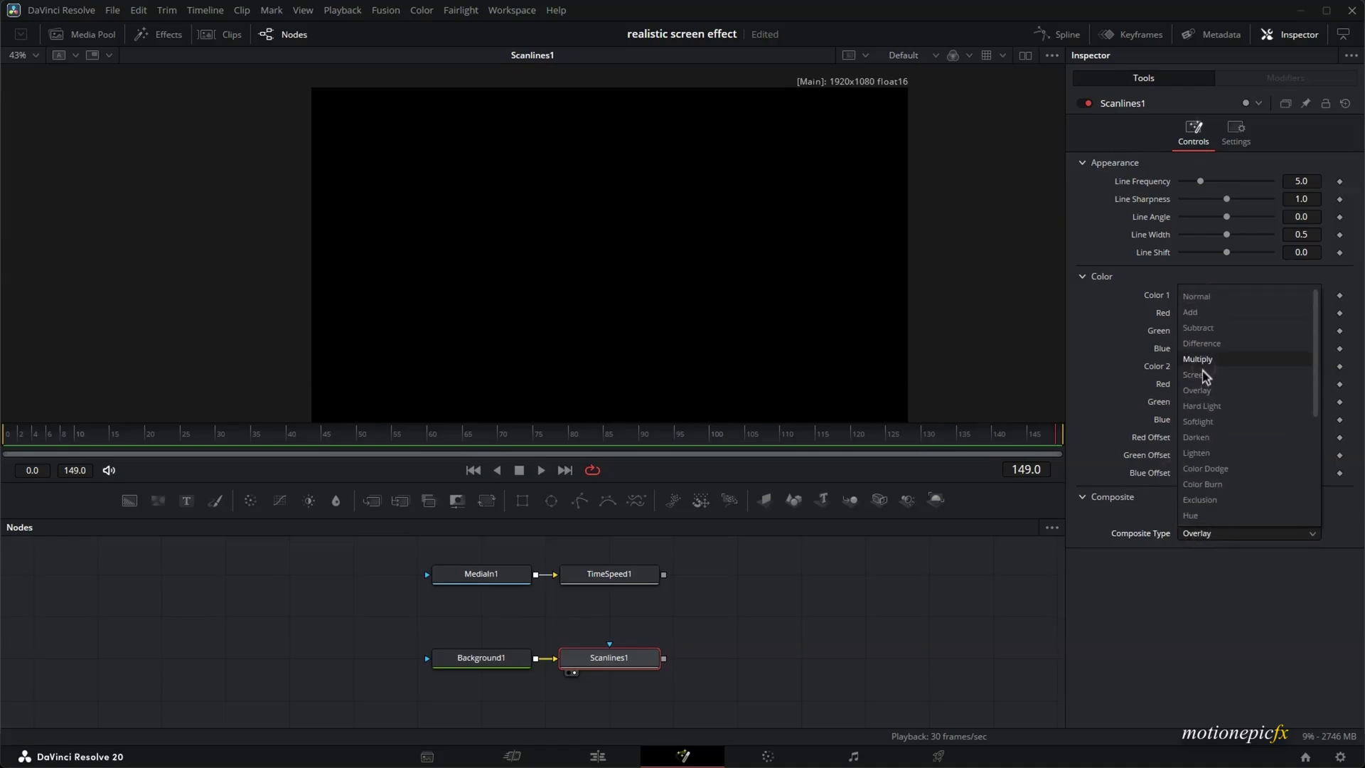
{"action": "left_click", "coordinate": [1193, 313]}
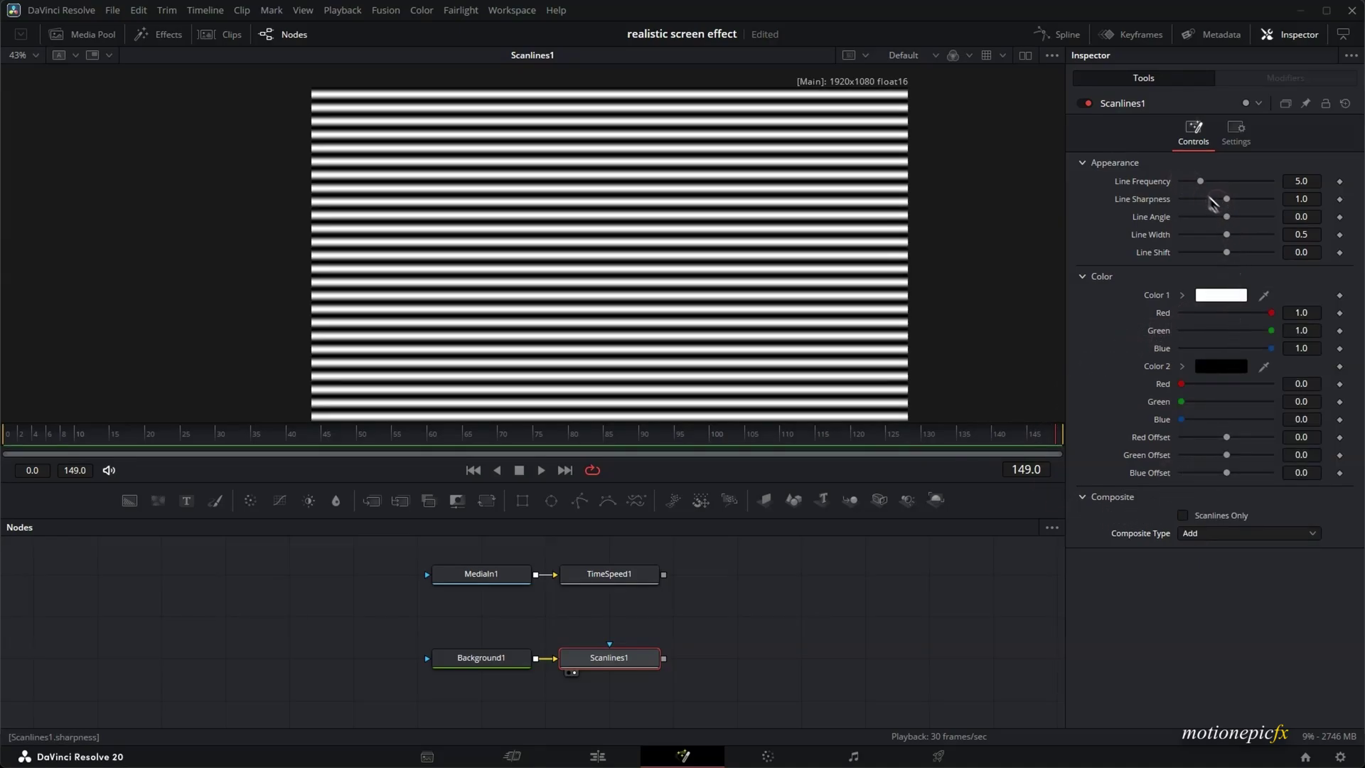
{"action": "left_click_drag", "start_coordinate": [1227, 237], "coordinate": [1302, 201]}
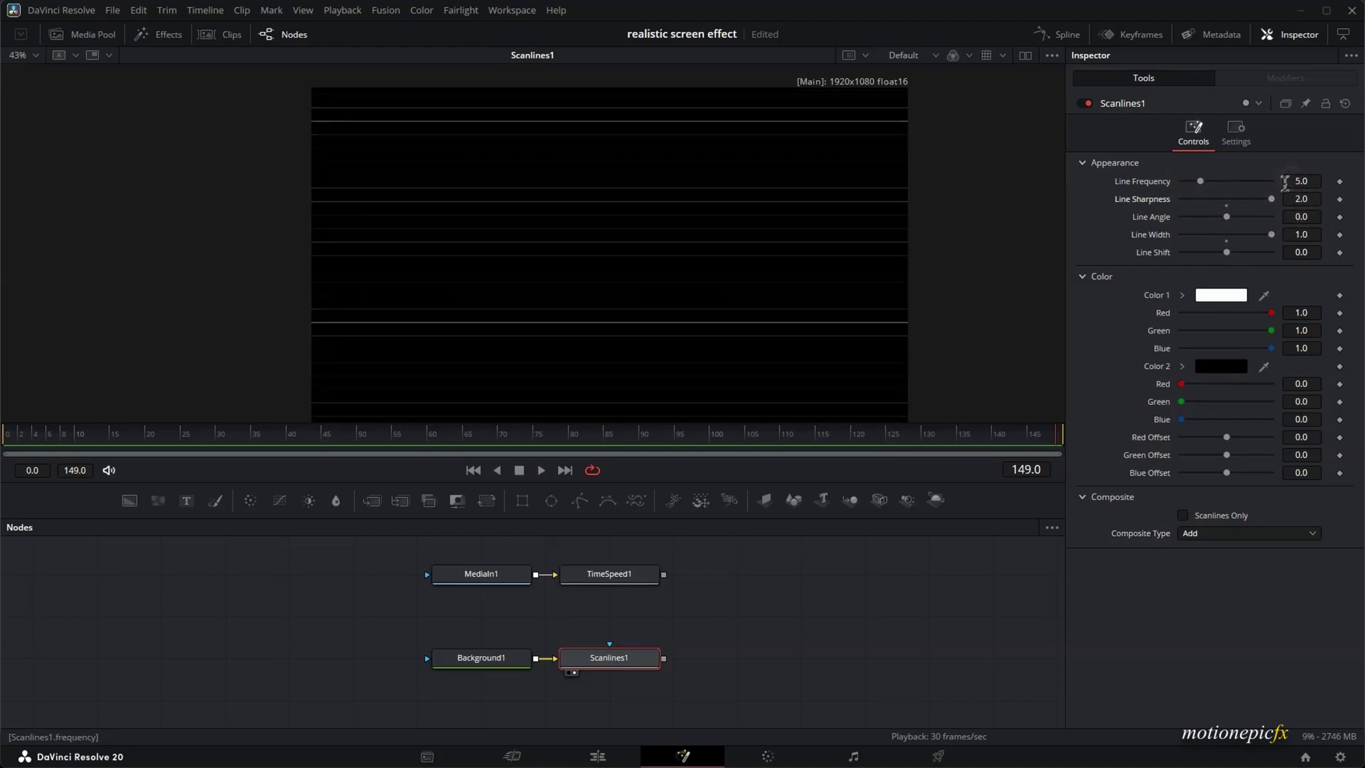
{"action": "left_click", "coordinate": [1299, 180]}
{"action": "type", "text": "48"}
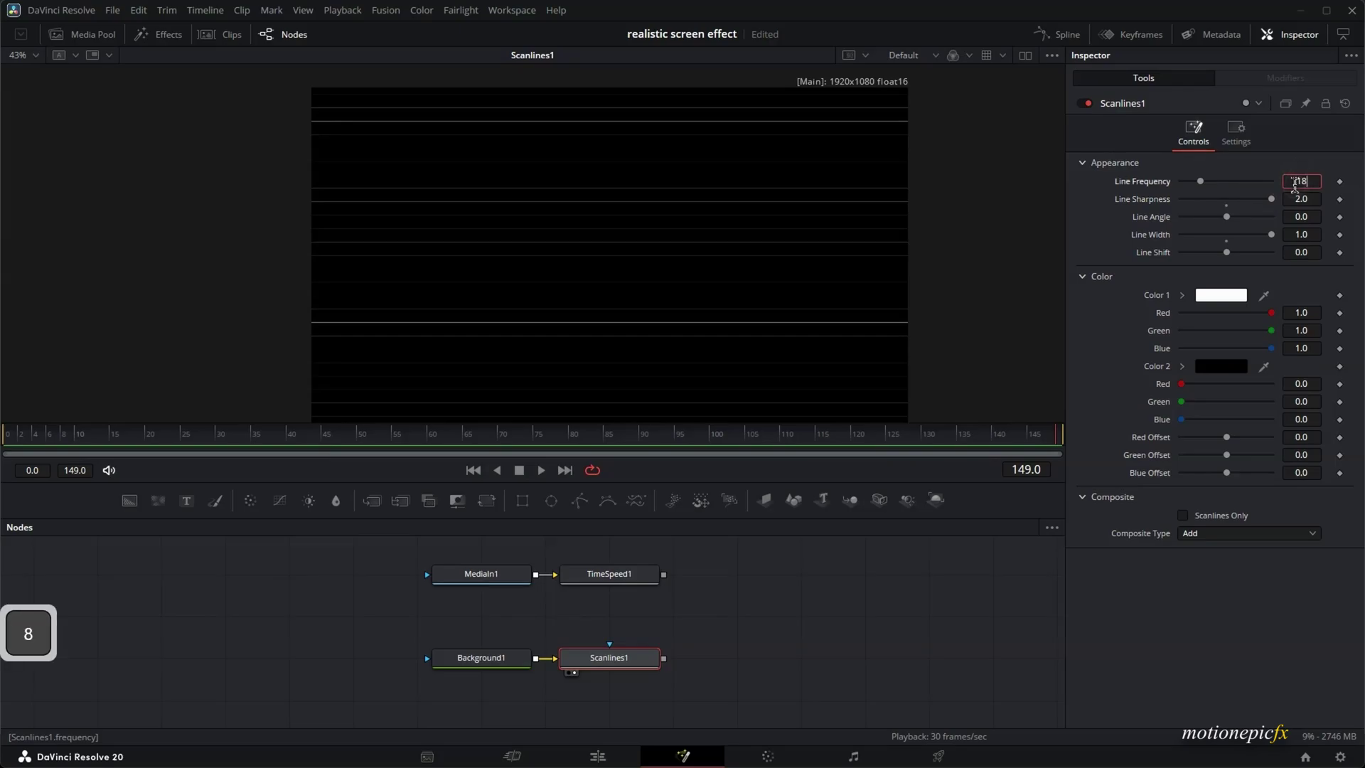
{"action": "key", "text": "Return"}
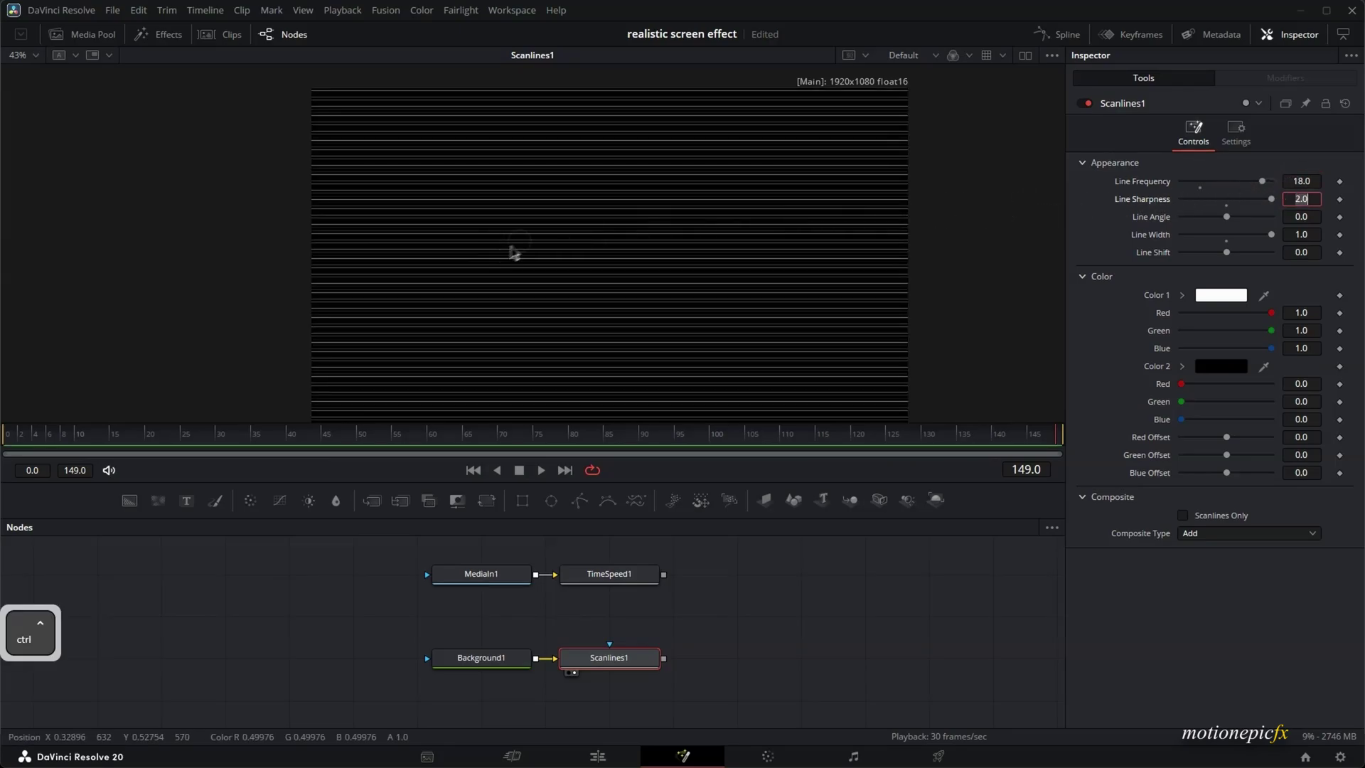
{"action": "scroll", "coordinate": [523, 248], "scroll_direction": "down", "scroll_amount": 2}
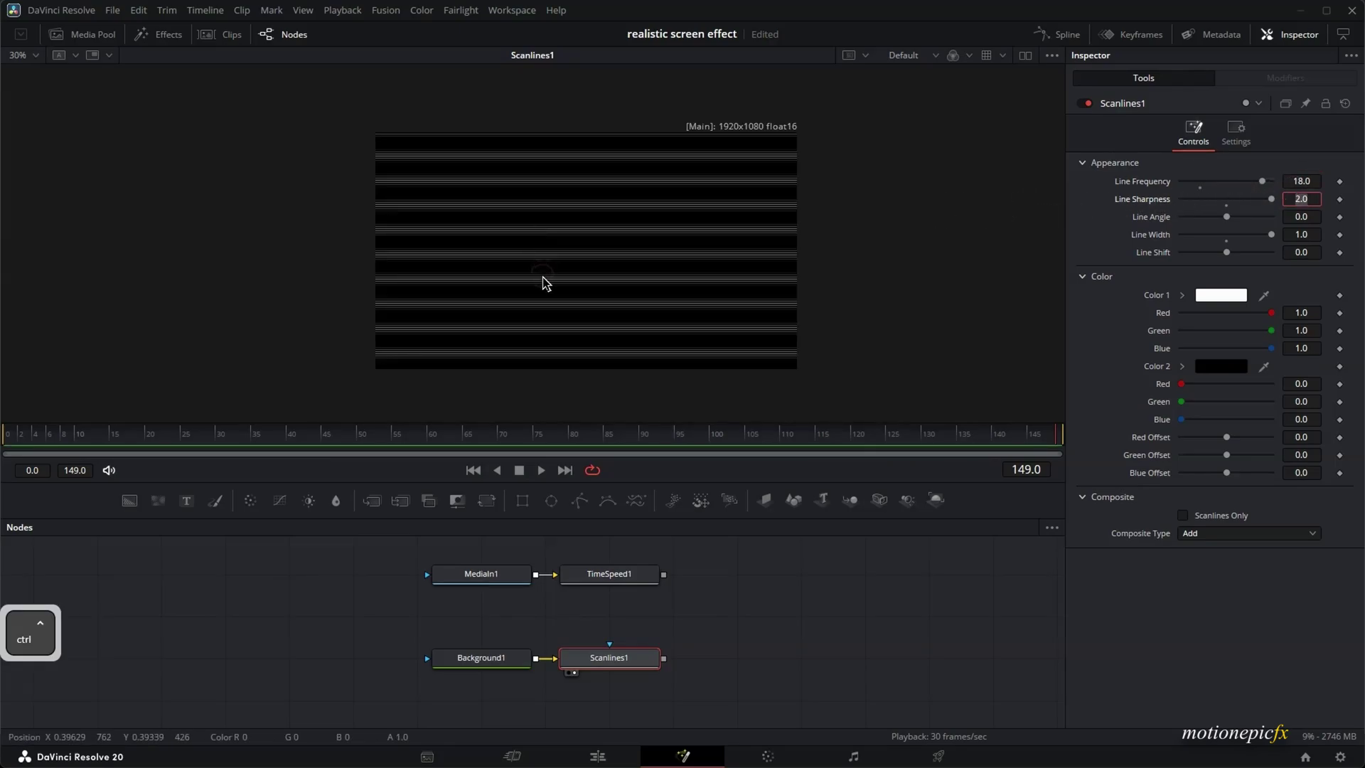
{"action": "scroll", "coordinate": [542, 282], "scroll_direction": "up", "scroll_amount": 2}
{"action": "scroll", "coordinate": [319, 292], "scroll_direction": "up", "scroll_amount": 4}
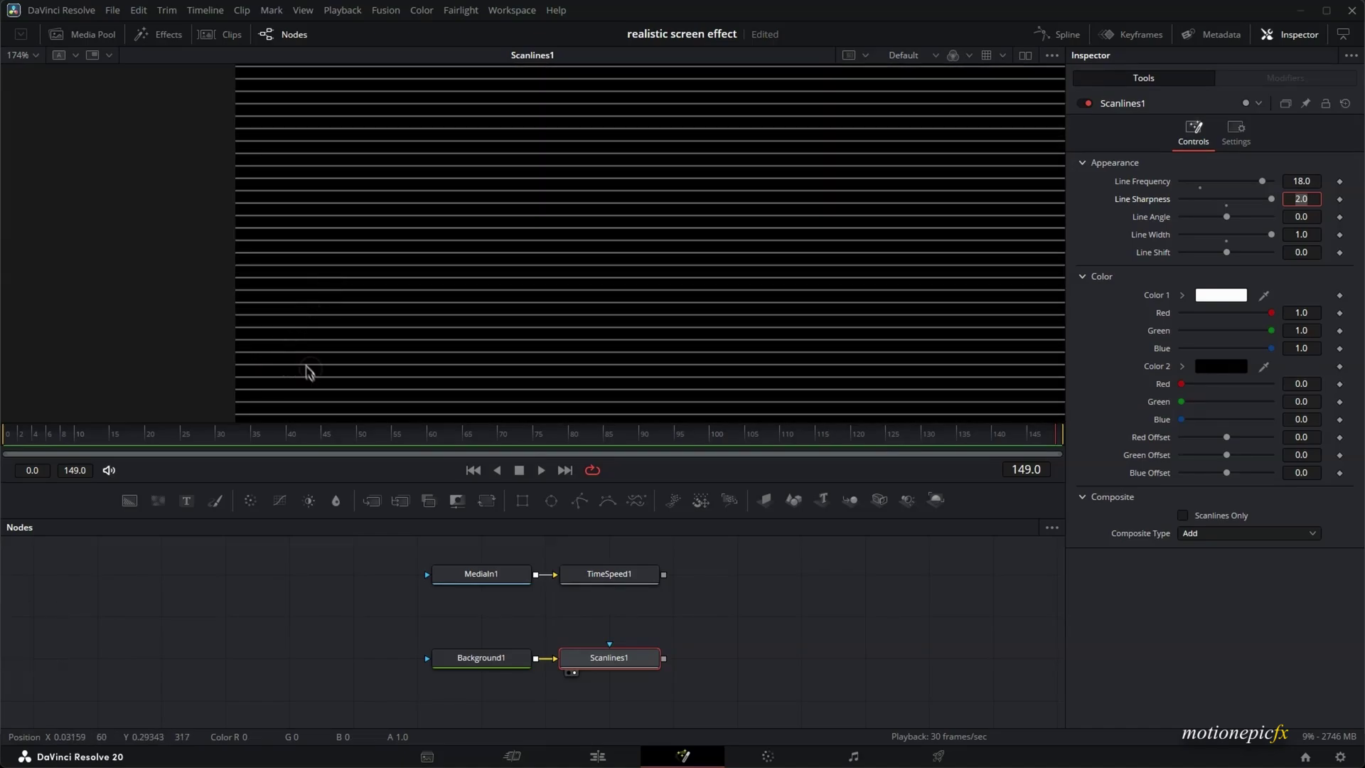
{"action": "left_click_drag", "start_coordinate": [305, 369], "coordinate": [412, 284]}
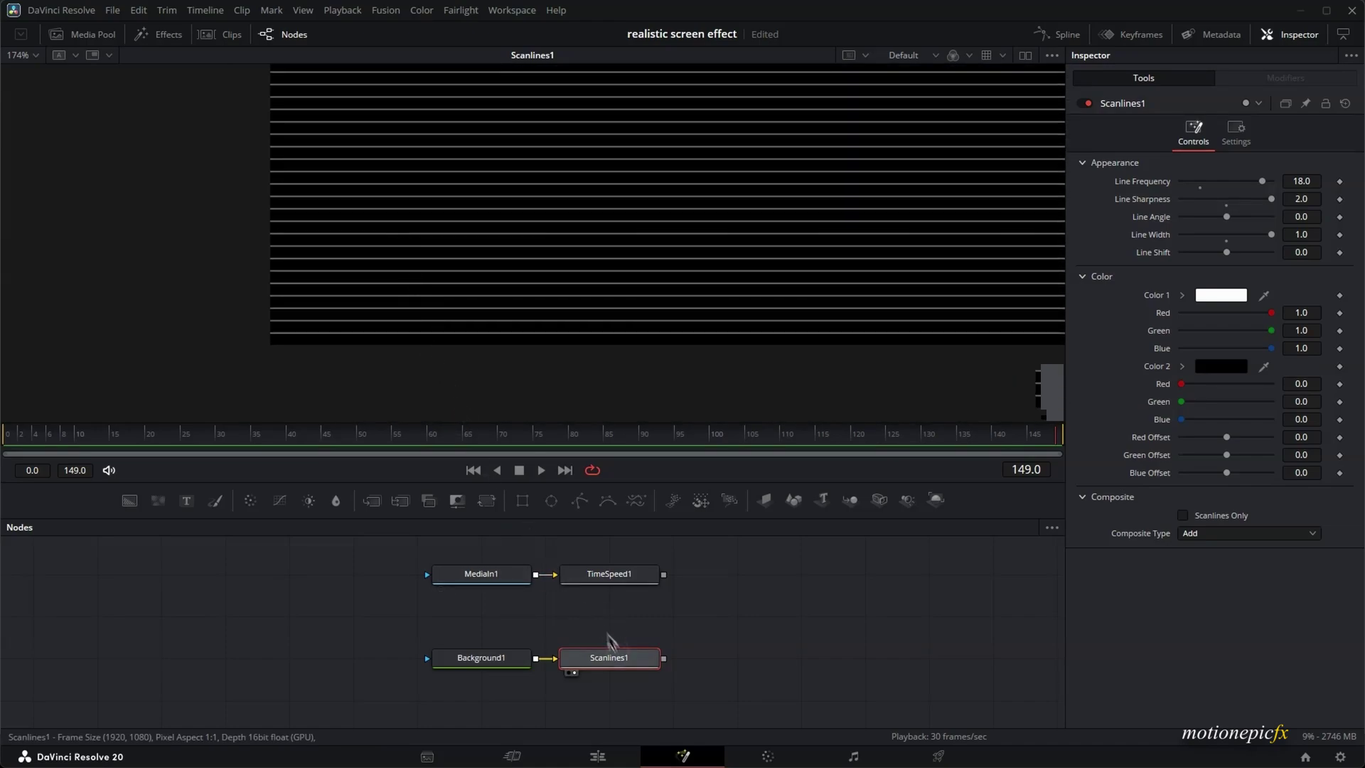
Paste an instanced Scanlines1 copy, unlink its Line Angle, set it to 90, and view the grid.
{"action": "key", "text": "ctrl+c"}
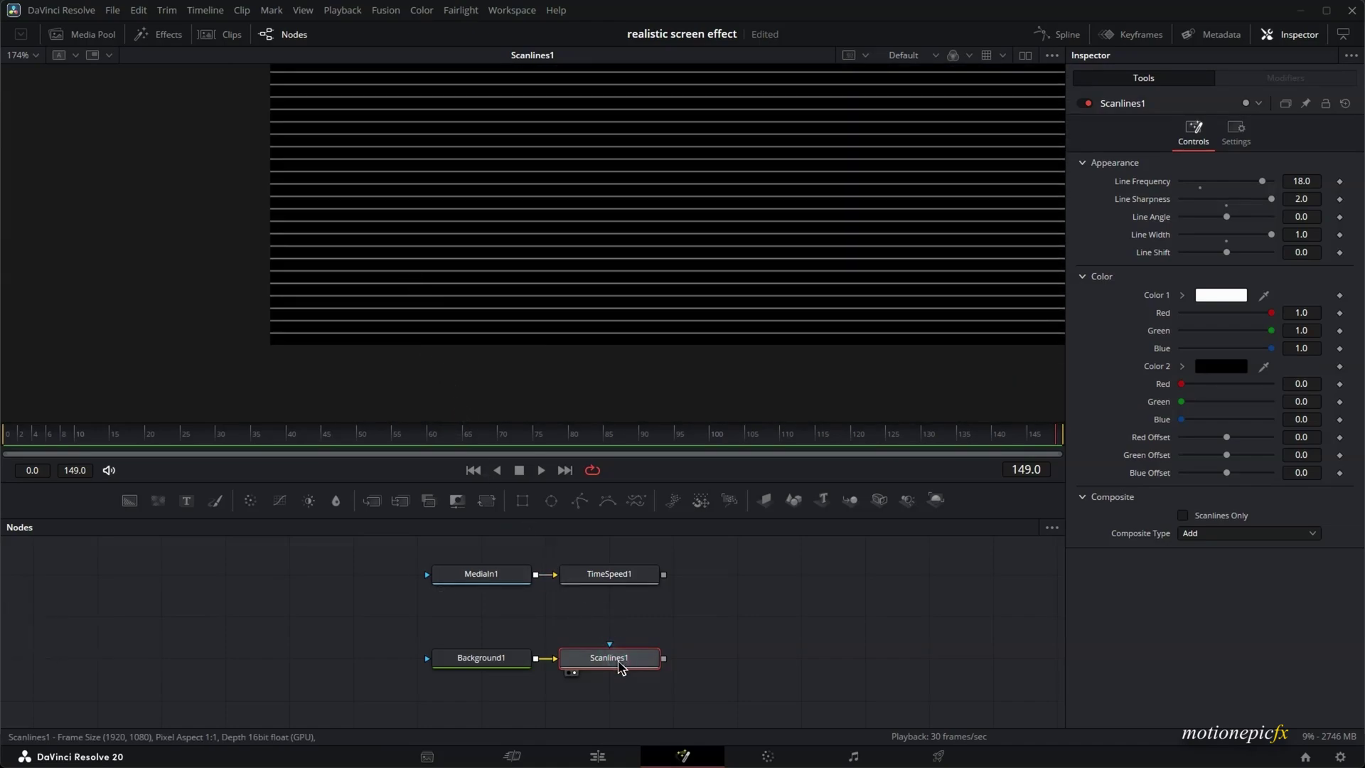
{"action": "left_click", "coordinate": [657, 669]}
{"action": "key", "text": "ctrl+shift+v"}
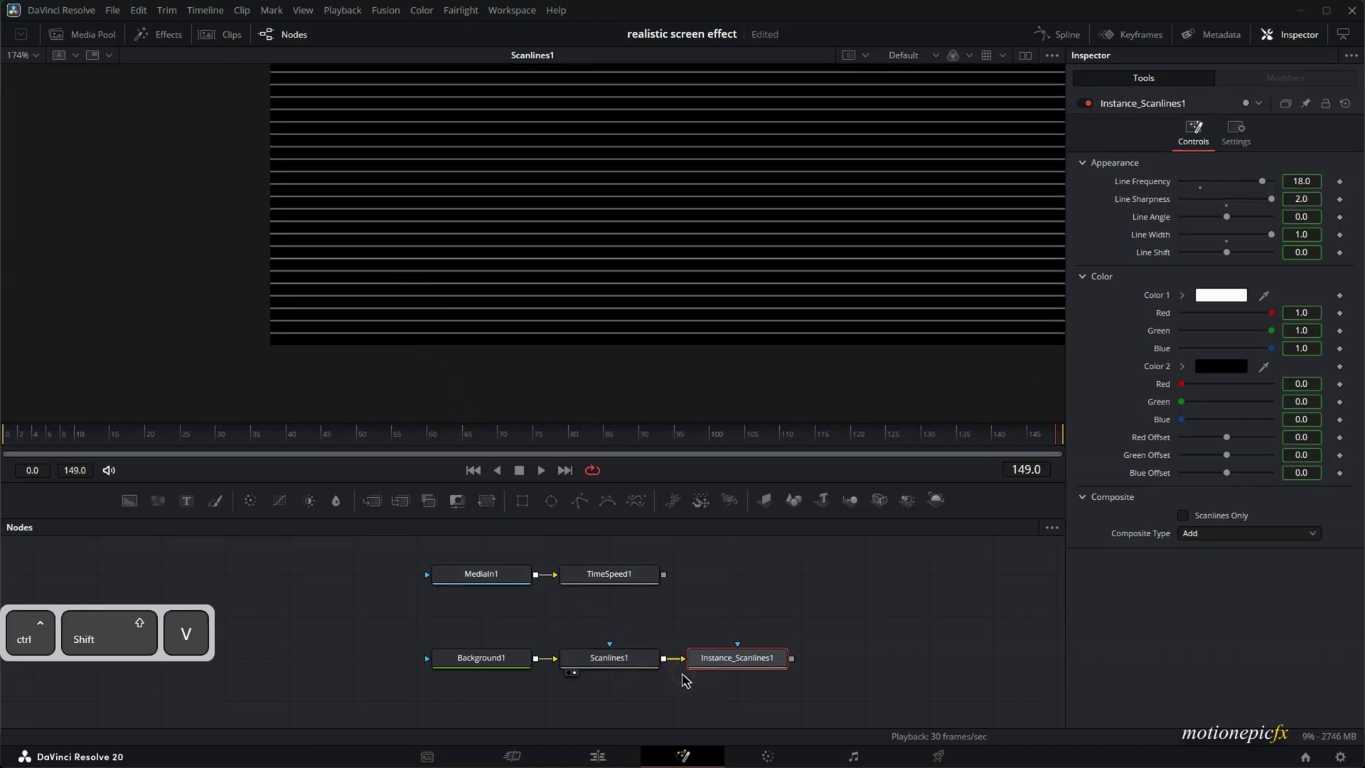
{"action": "right_click", "coordinate": [1157, 222]}
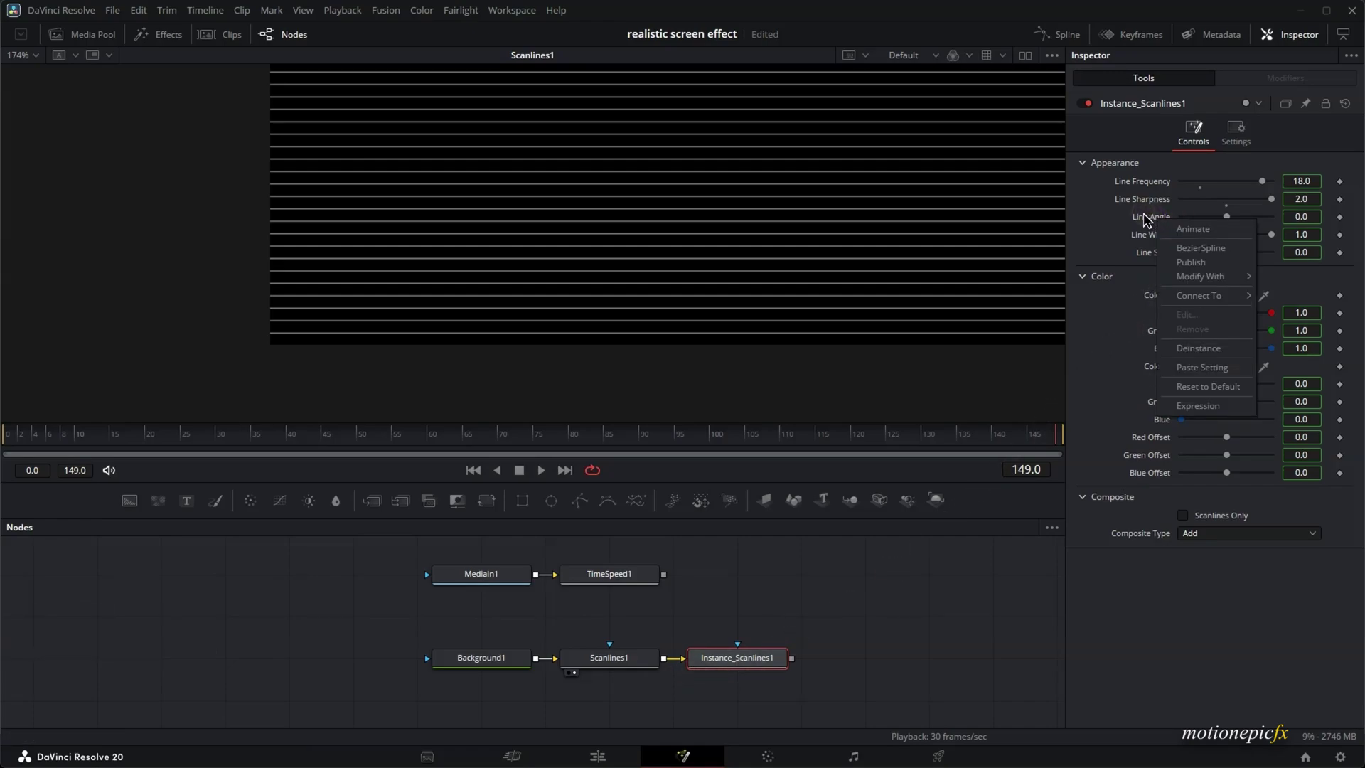
{"action": "left_click", "coordinate": [1199, 348]}
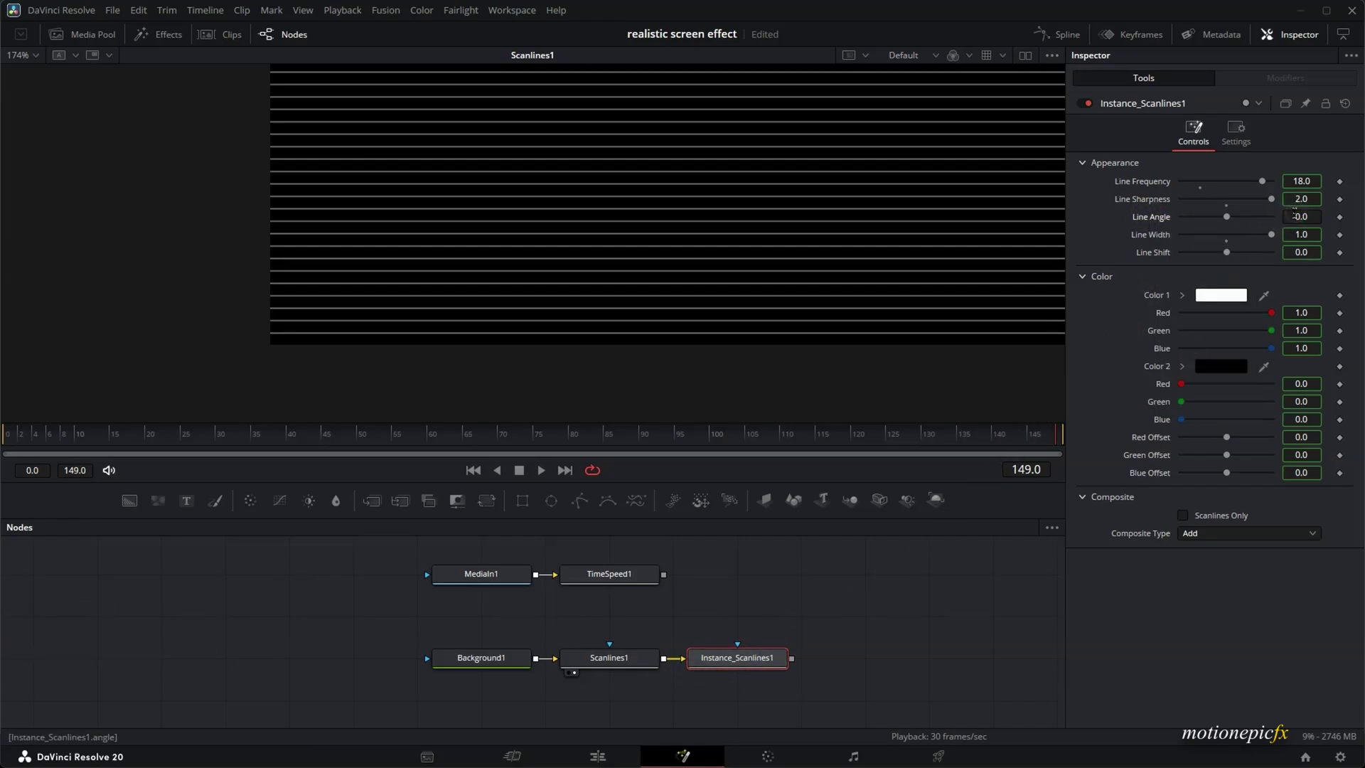
{"action": "type", "text": "90"}
{"action": "key", "text": "Return"}
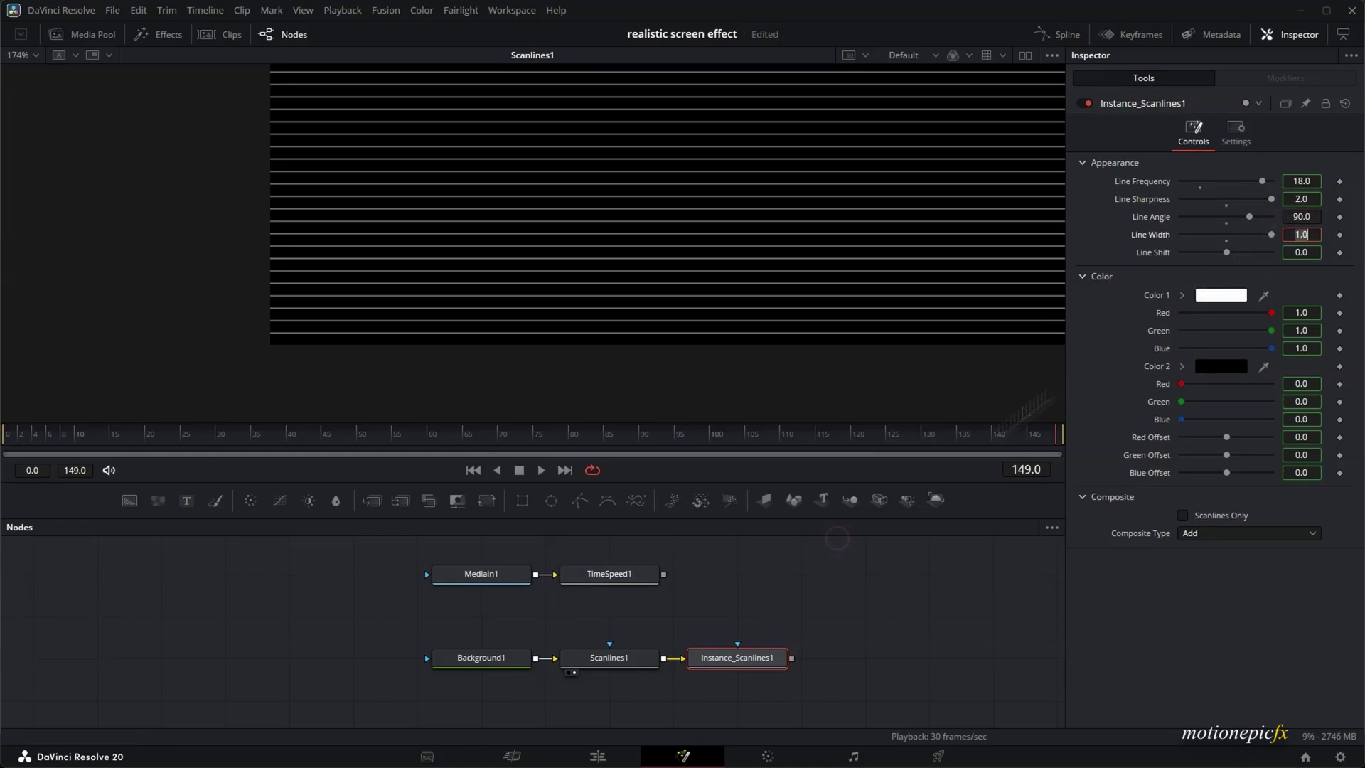
{"action": "key", "text": "1"}
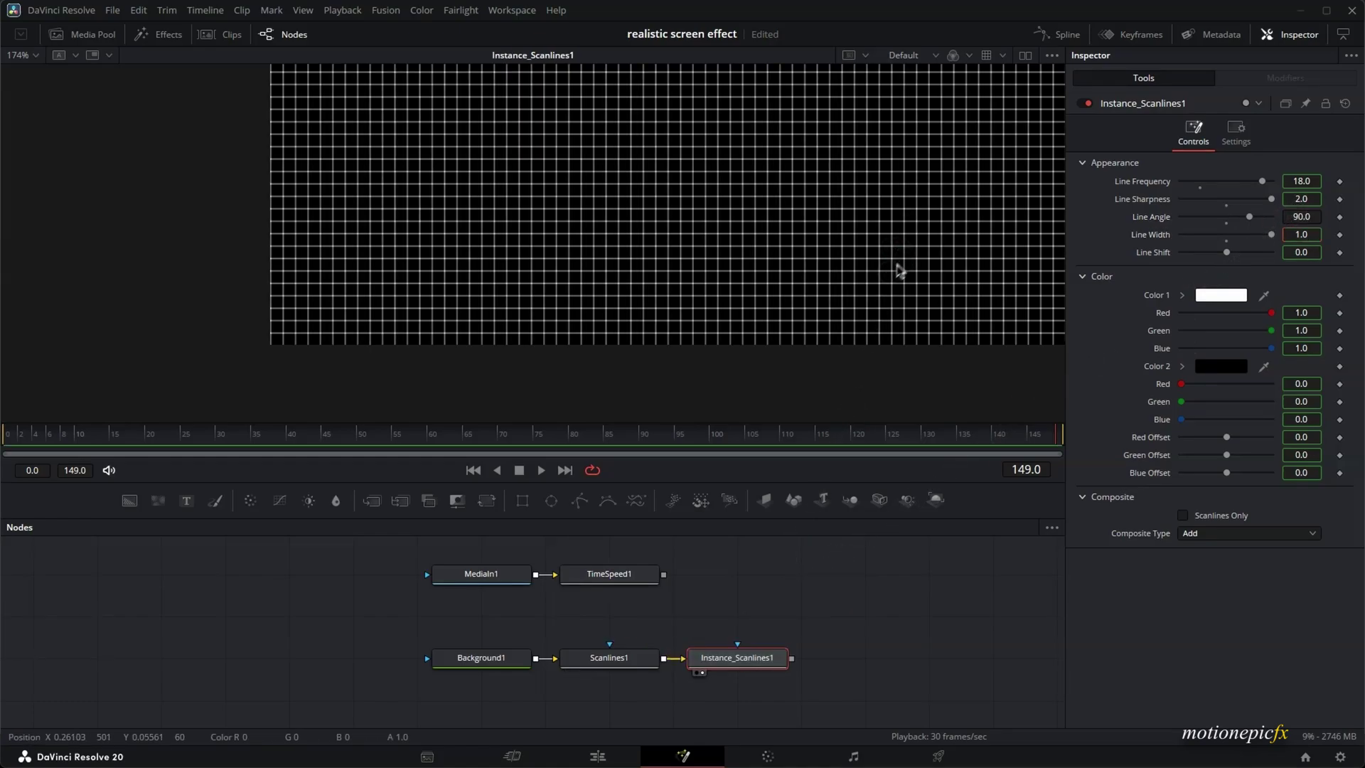
{"action": "scroll", "coordinate": [805, 233], "scroll_direction": "down", "scroll_amount": 1}
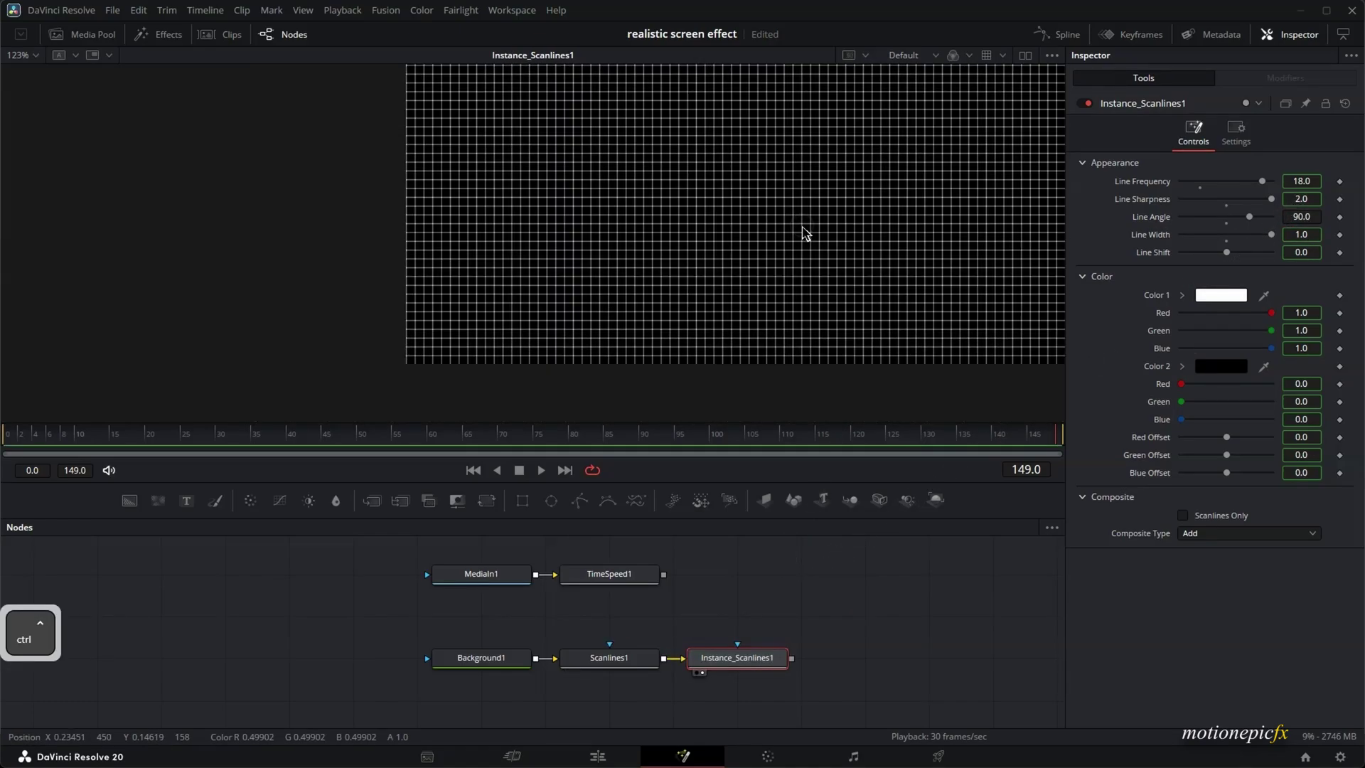
{"action": "left_click_drag", "start_coordinate": [805, 233], "coordinate": [756, 267]}
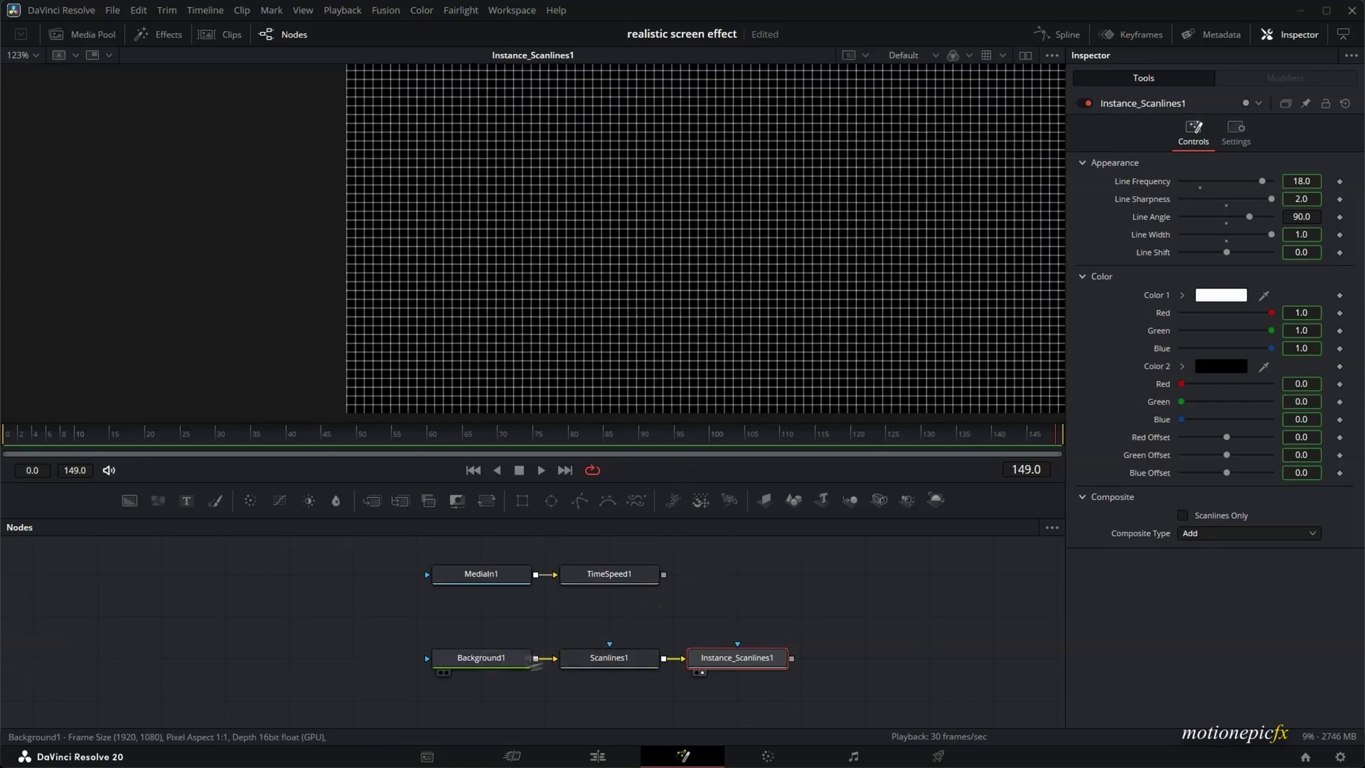
Set Background1's alpha to 0 and shift the three grid nodes left.
{"action": "left_click", "coordinate": [497, 661]}
{"action": "left_click_drag", "start_coordinate": [1258, 321], "coordinate": [1133, 328]}
{"action": "left_click", "coordinate": [579, 663]}
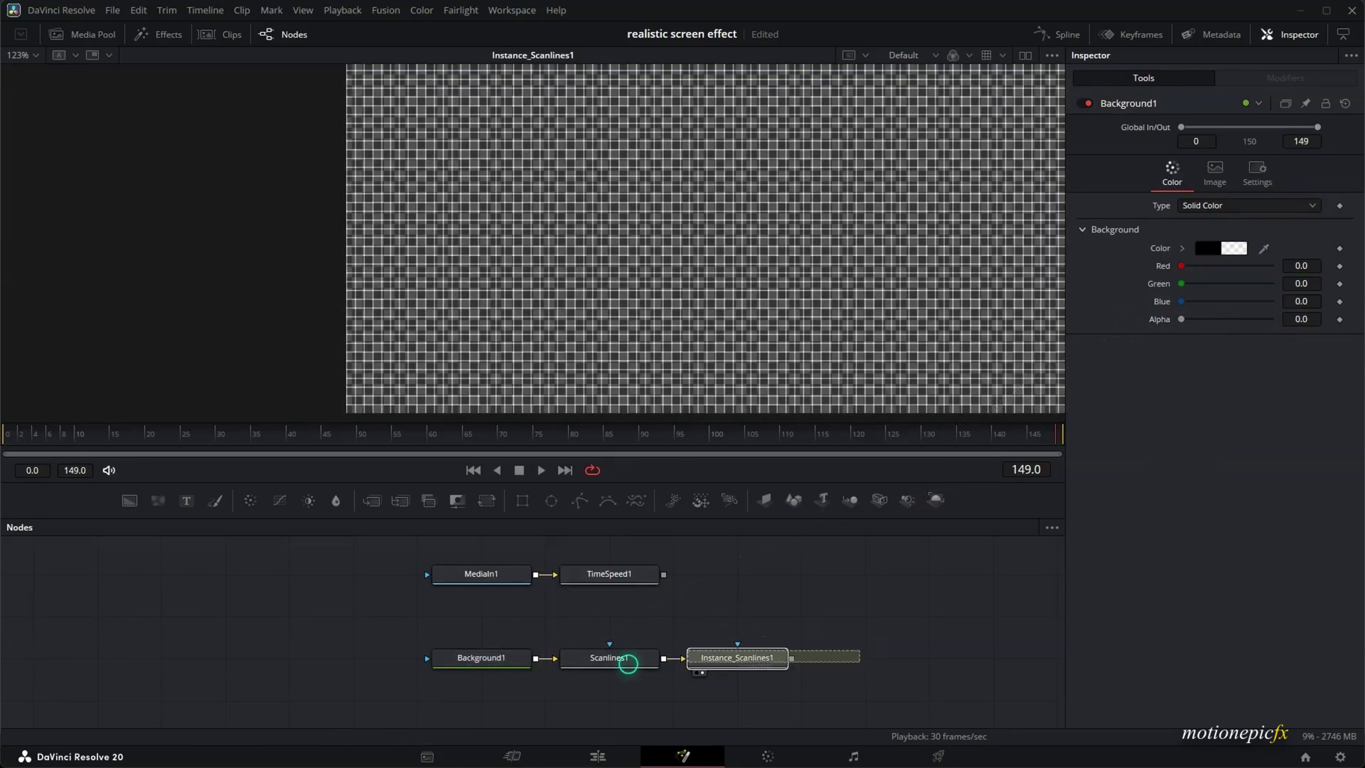
{"action": "left_click_drag", "start_coordinate": [580, 663], "coordinate": [441, 665]}
Merge Instance_Scanlines1 over TimeSpeed1 as Merge1 and view the result.
{"action": "left_click_drag", "start_coordinate": [728, 653], "coordinate": [663, 573]}
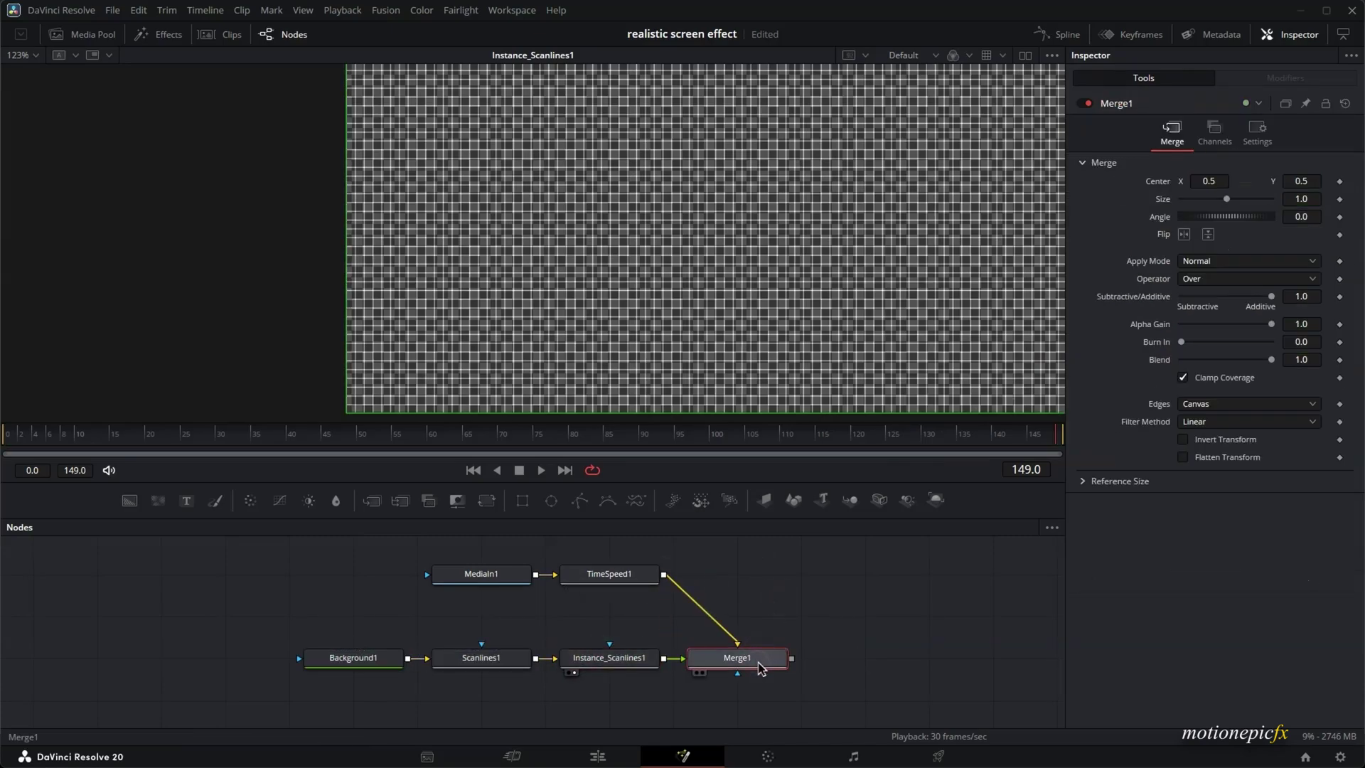
{"action": "key", "text": "1"}
{"action": "scroll", "coordinate": [833, 264], "scroll_direction": "down", "scroll_amount": 5, "text": "ctrl"}
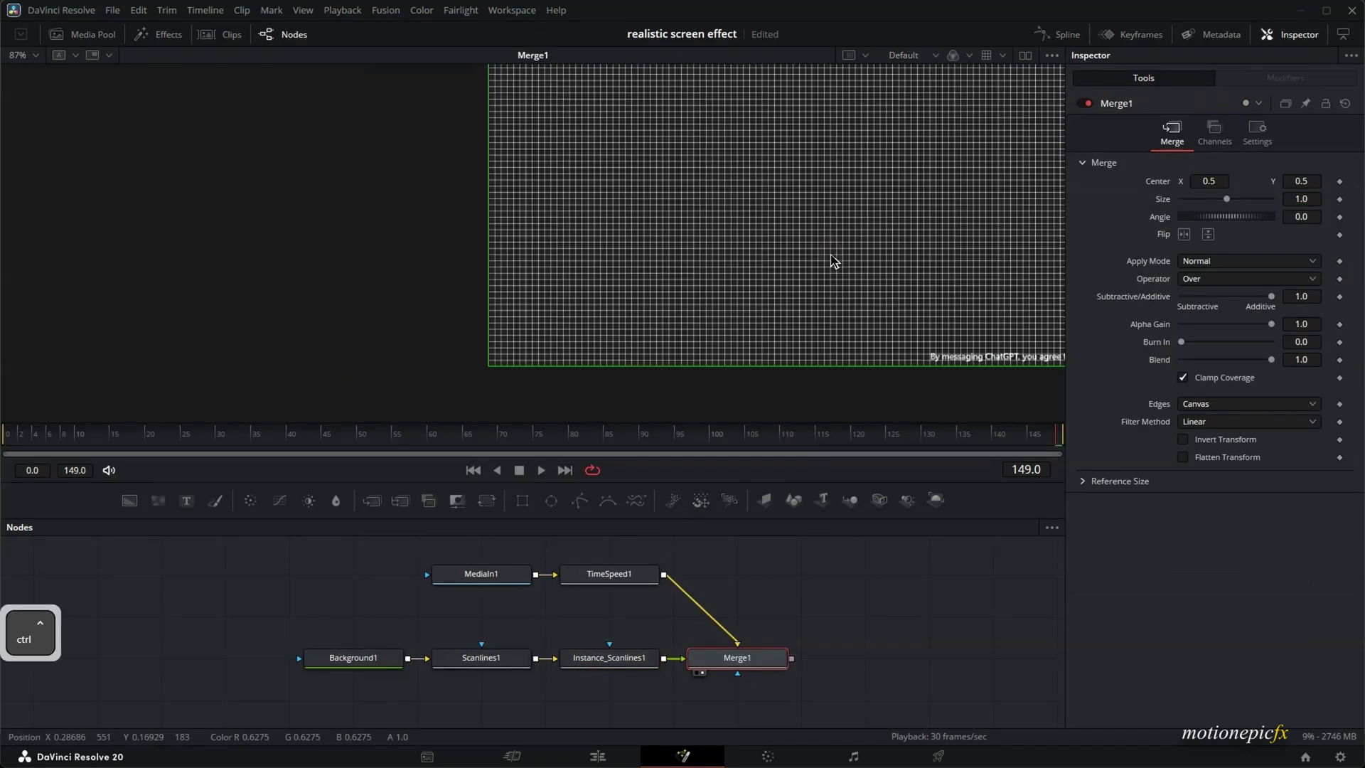
{"action": "scroll", "coordinate": [831, 260], "scroll_direction": "up", "scroll_amount": 5, "text": "ctrl"}
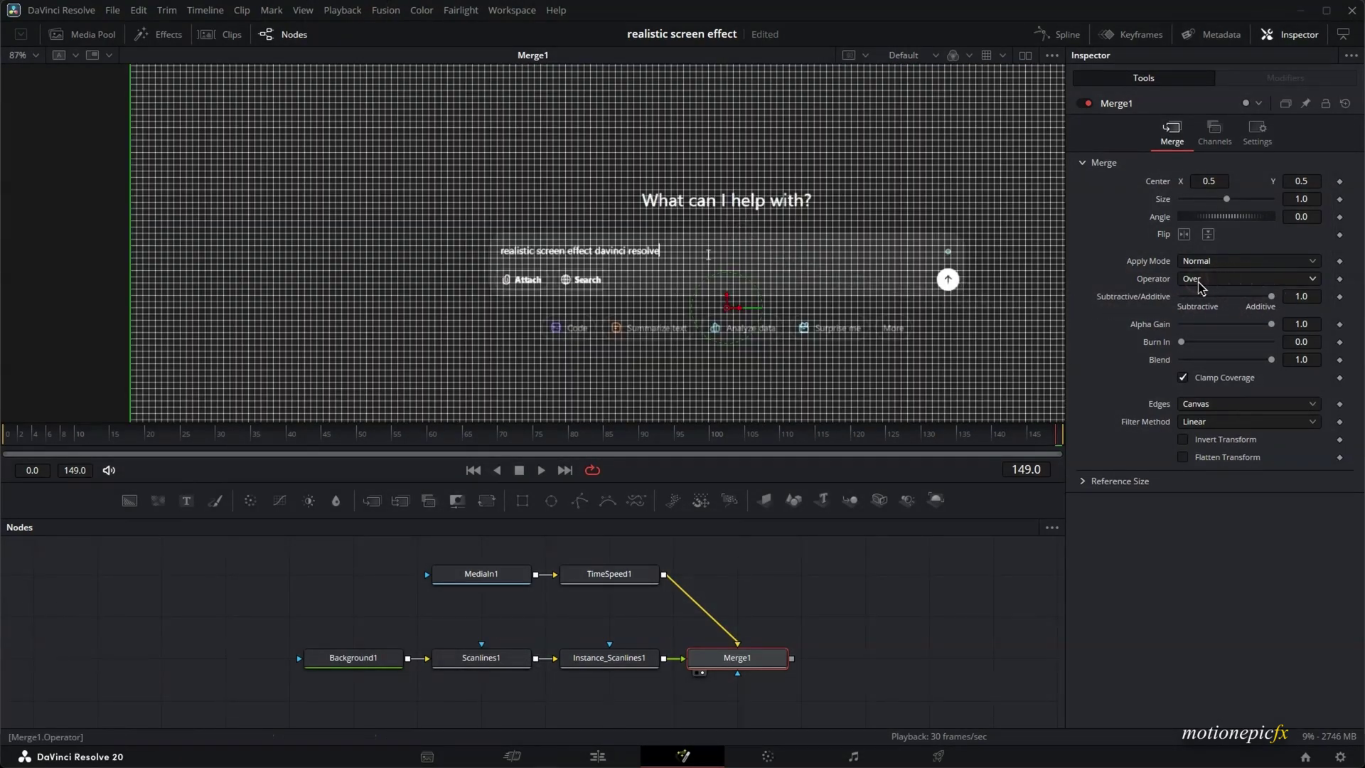
Set Merge1 to Screen apply mode, Blend 0.15, Size 0.75 and Edges Wrap.
{"action": "left_click", "coordinate": [1213, 261]}
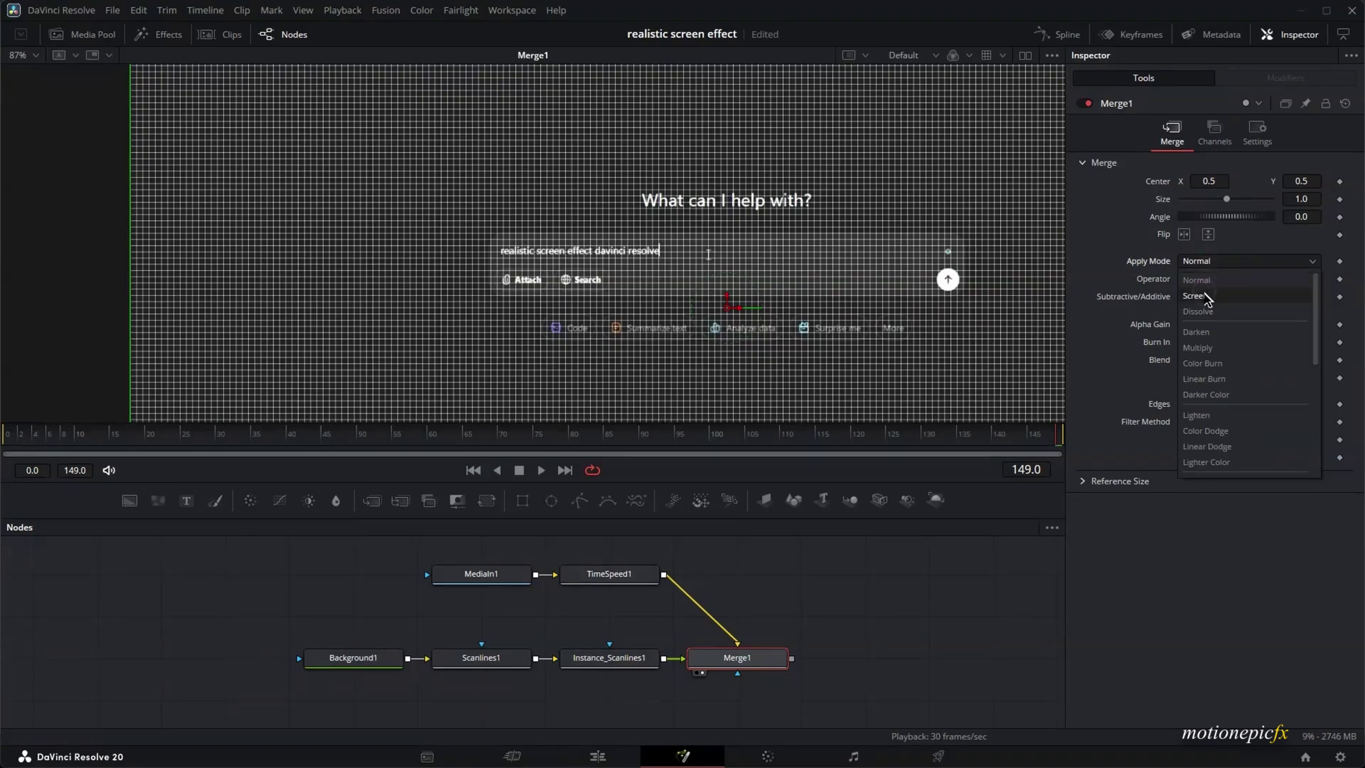
{"action": "left_click", "coordinate": [1207, 293]}
{"action": "left_click_drag", "start_coordinate": [1271, 314], "coordinate": [1193, 299]}
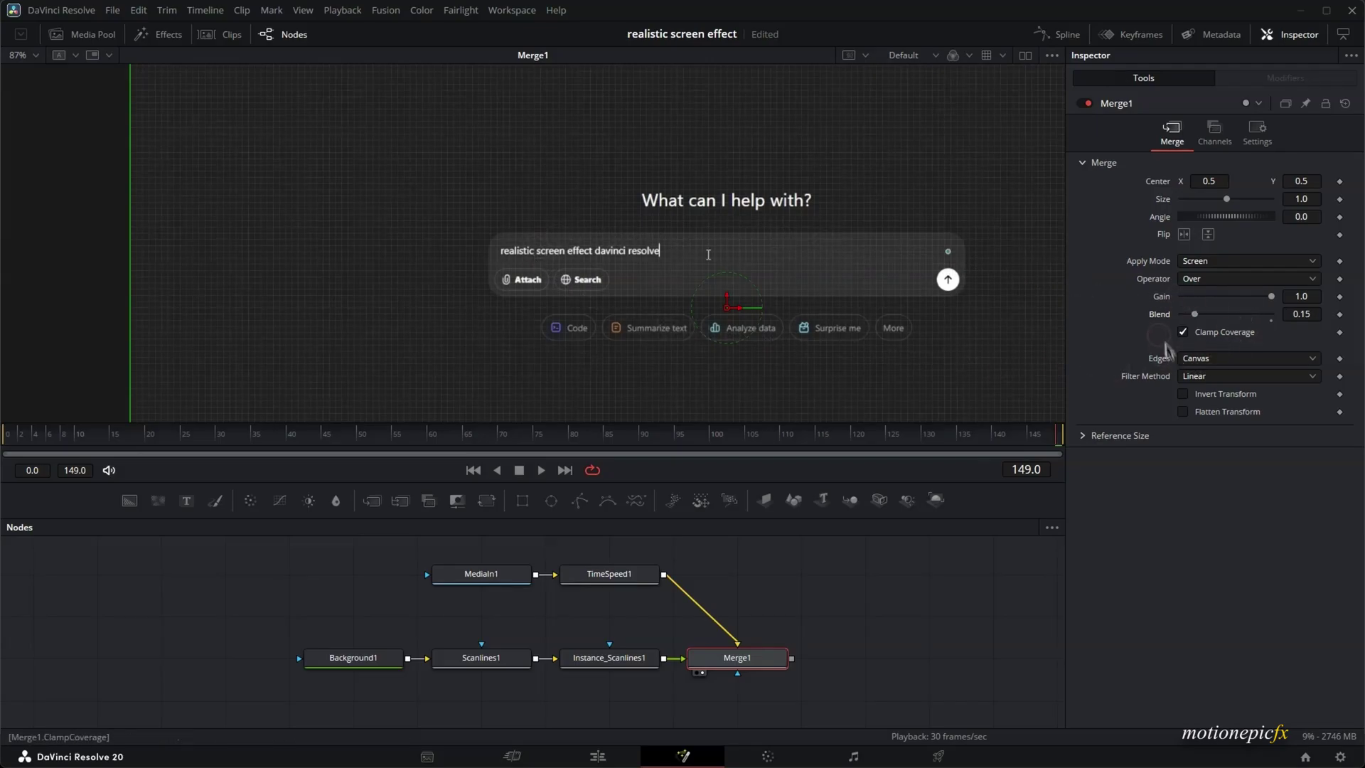
{"action": "left_click_drag", "start_coordinate": [1218, 205], "coordinate": [1213, 201]}
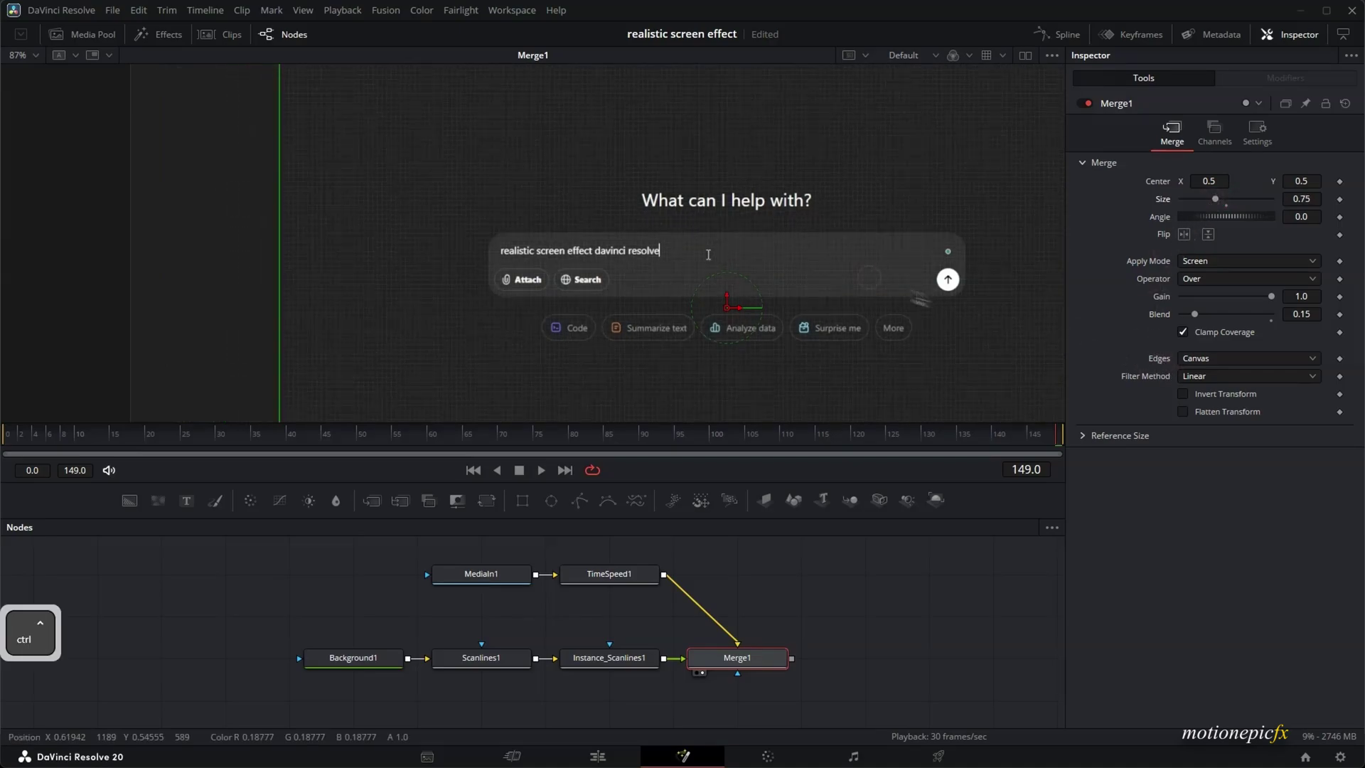
{"action": "scroll", "coordinate": [857, 276], "scroll_direction": "down", "scroll_amount": 2}
{"action": "left_click", "coordinate": [1194, 359]}
{"action": "left_click", "coordinate": [1191, 393]}
{"action": "scroll", "coordinate": [779, 235], "scroll_direction": "down", "scroll_amount": 2}
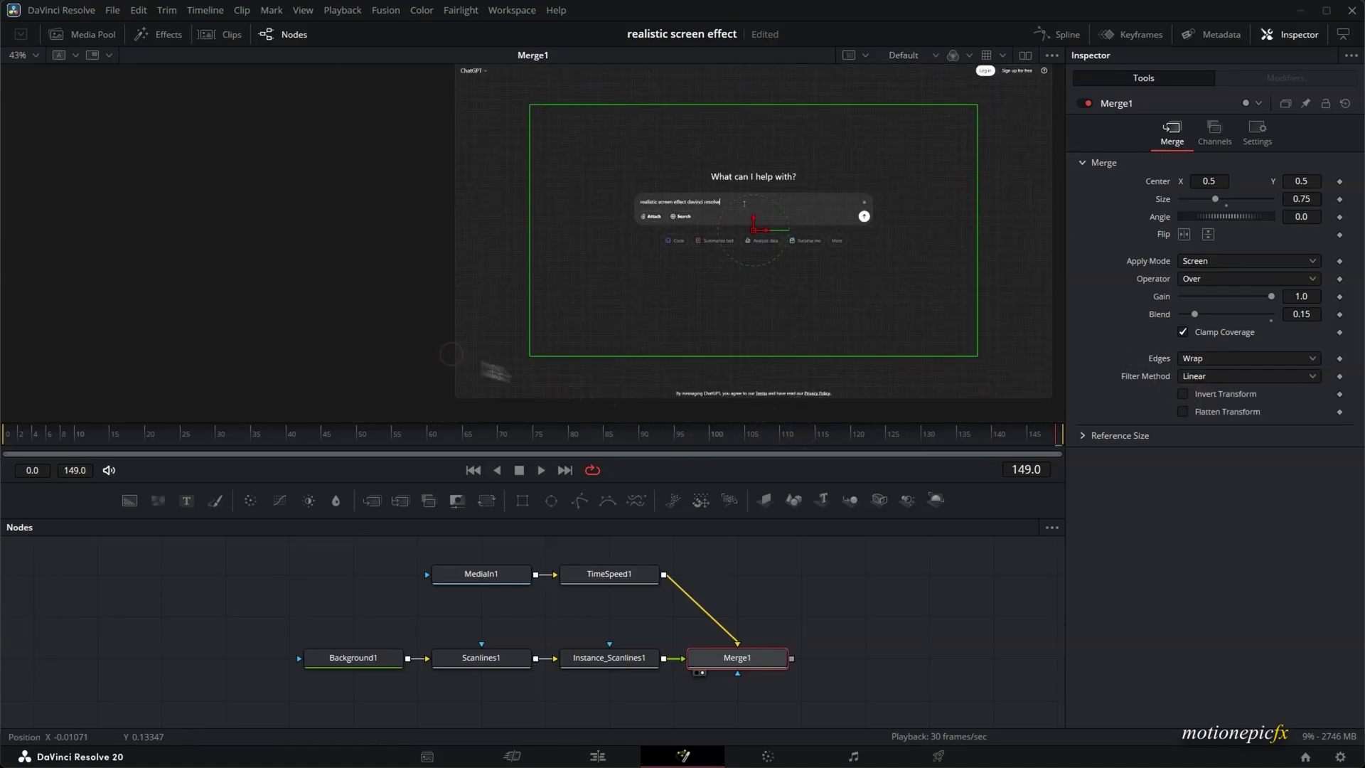
Add the Fingerprints clip from the Media Pool as MediaIn2 and merge it with Merge1 as Merge2.
{"action": "scroll", "coordinate": [675, 568], "scroll_direction": "down", "scroll_amount": 3}
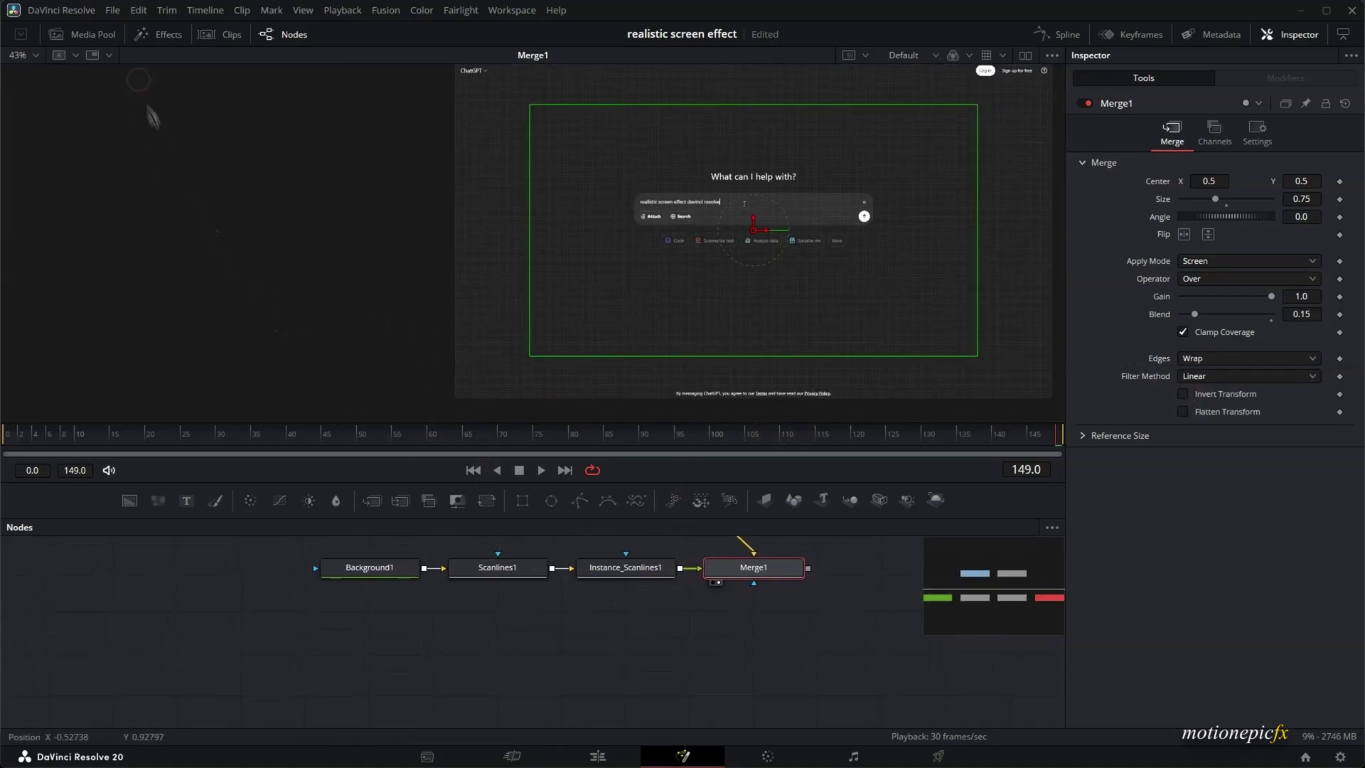
{"action": "left_click", "coordinate": [99, 37]}
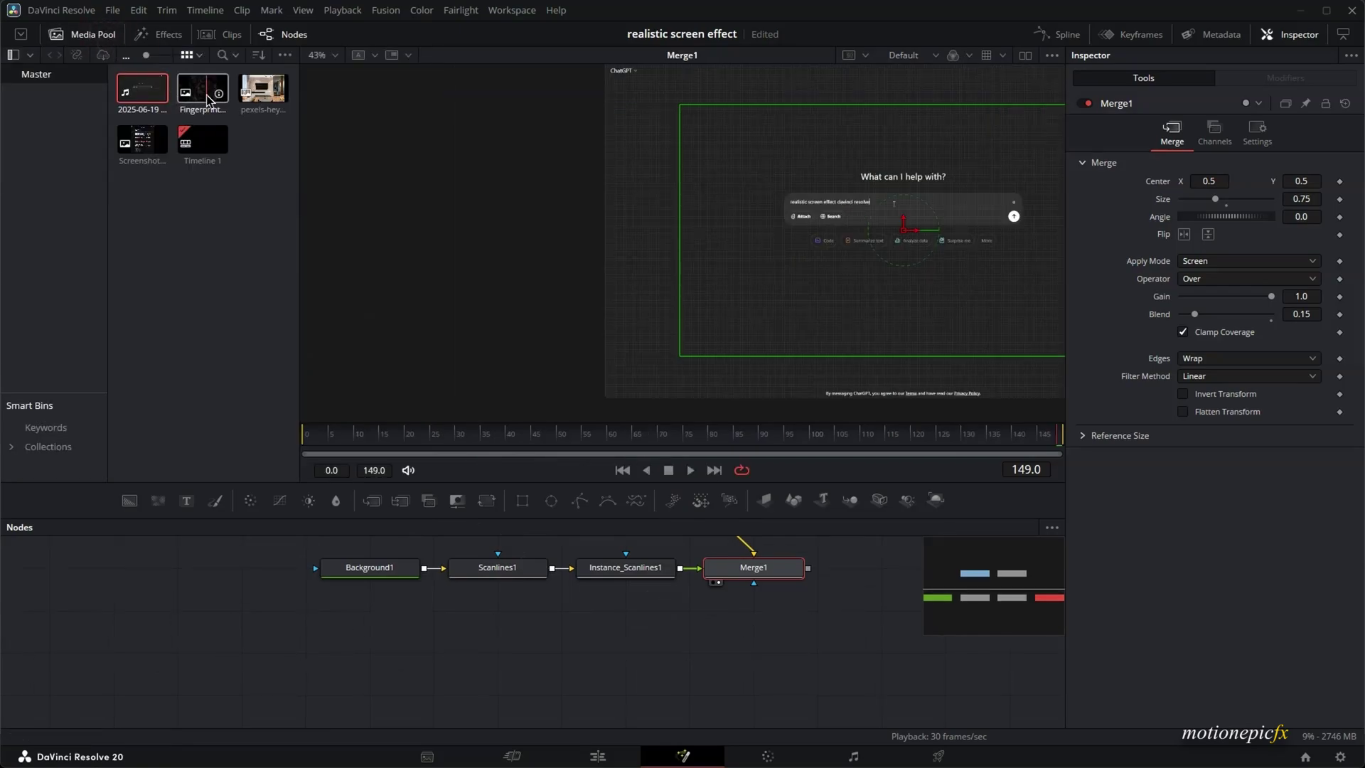
{"action": "left_click_drag", "start_coordinate": [210, 93], "coordinate": [893, 237]}
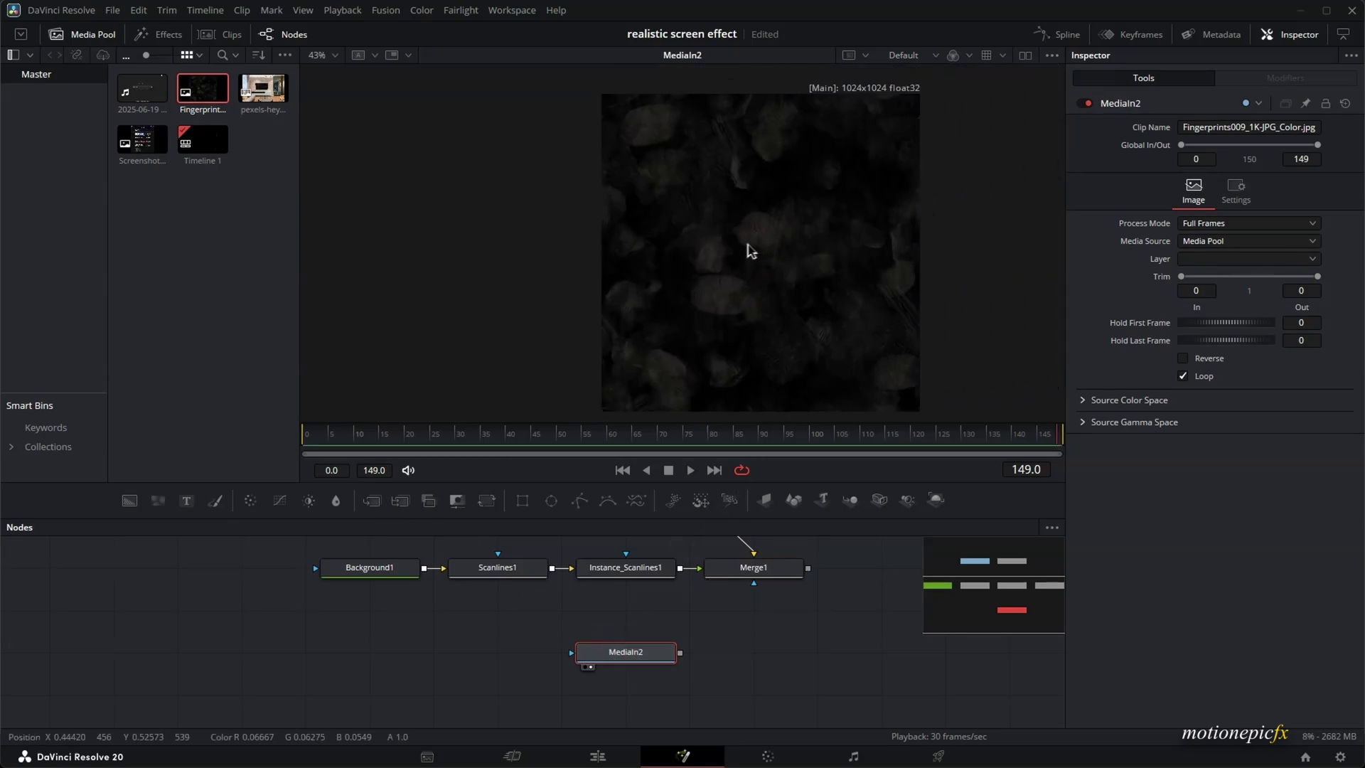
{"action": "left_click_drag", "start_coordinate": [770, 256], "coordinate": [786, 234]}
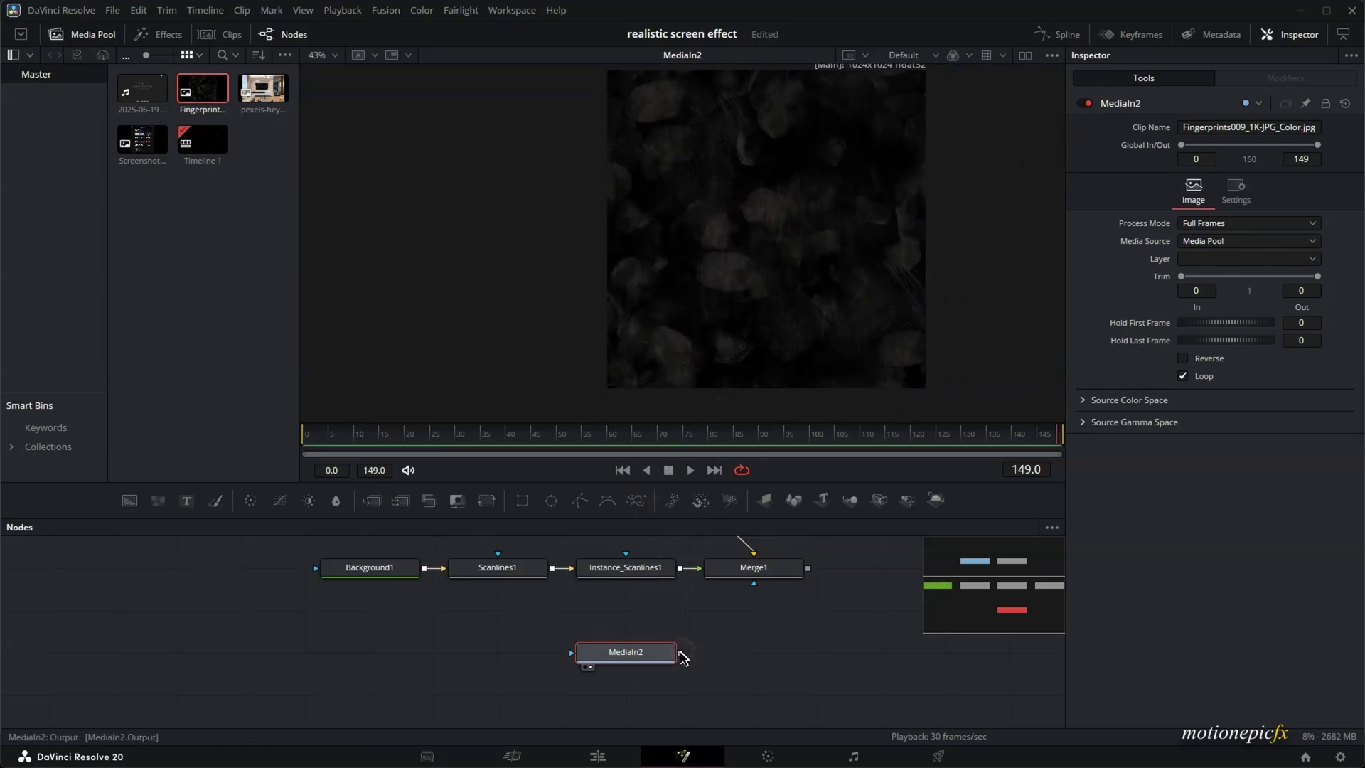
{"action": "left_click_drag", "start_coordinate": [680, 653], "coordinate": [808, 568]}
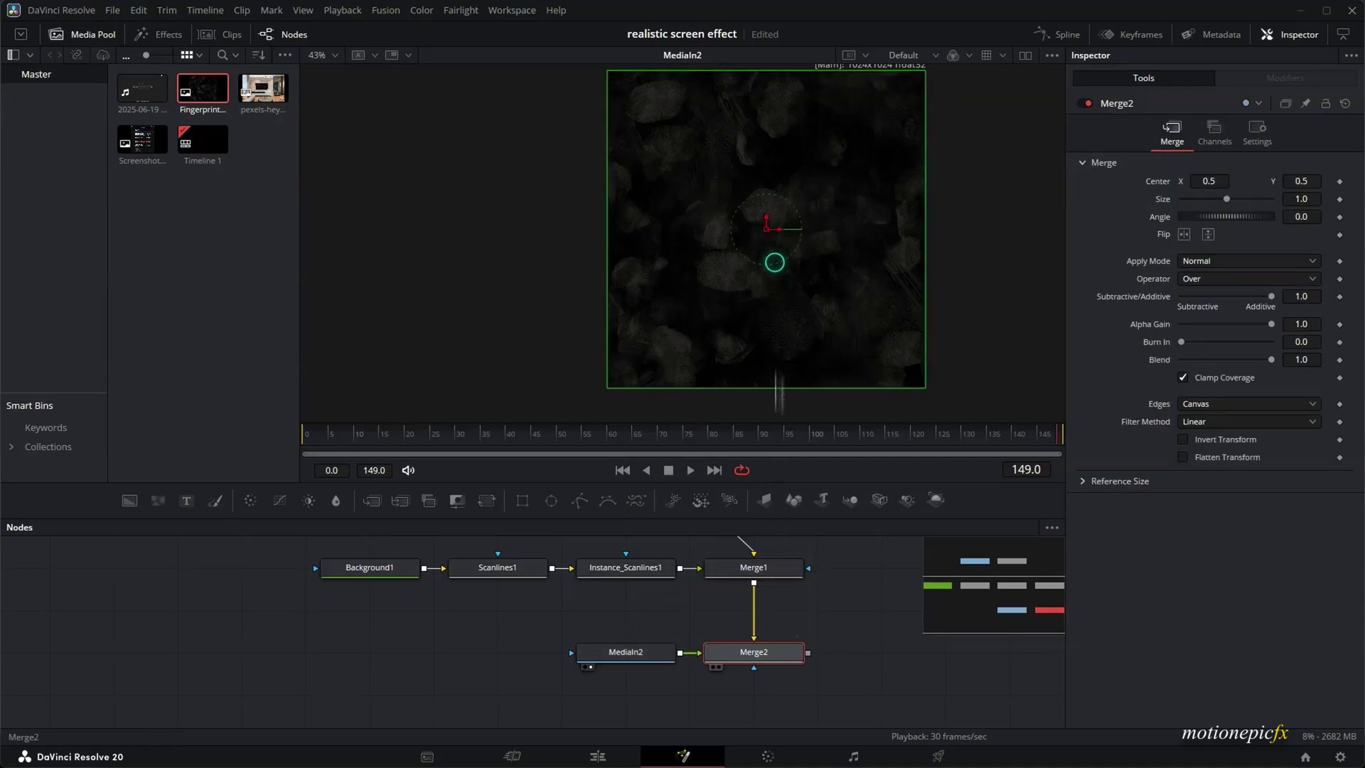
View Merge2 and set its Edges to Wrap, Apply Mode to Screen and Blend to 0.15.
{"action": "key", "text": "1"}
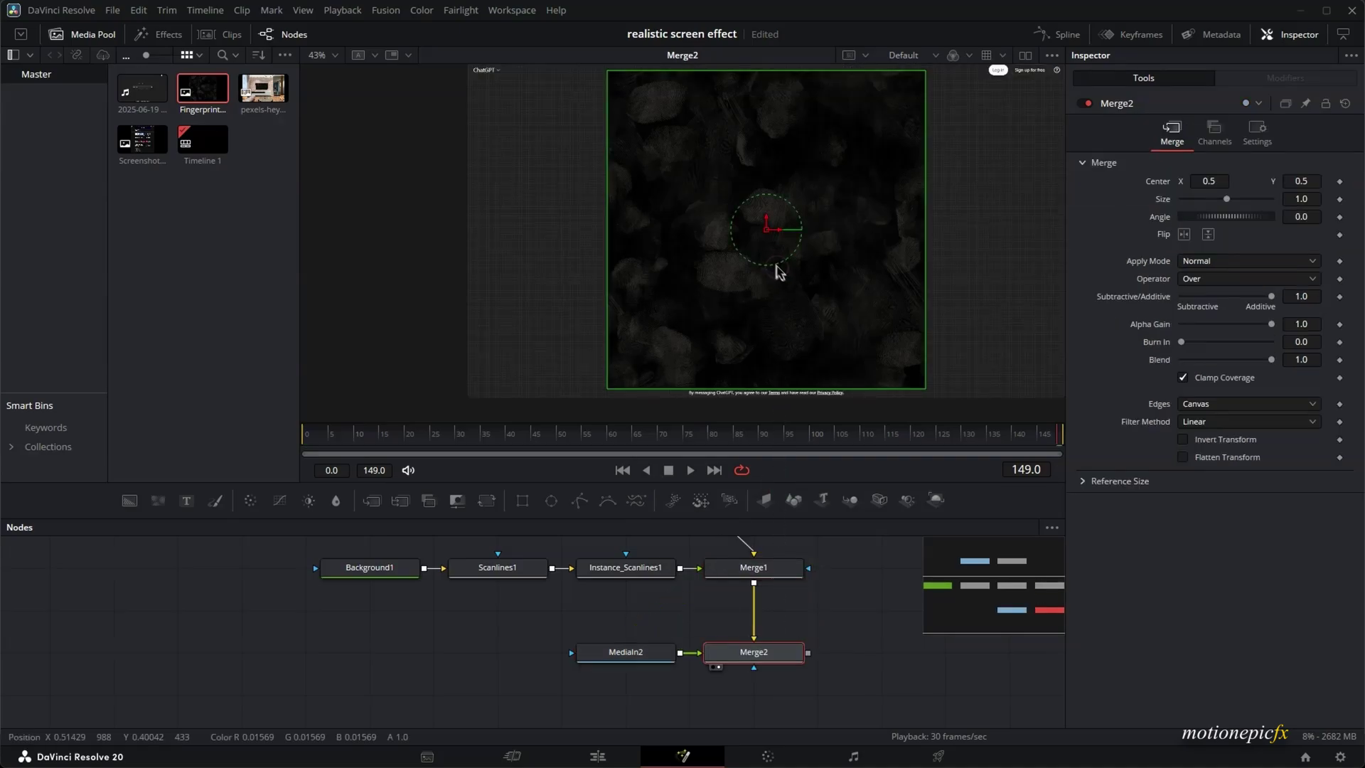
{"action": "left_click", "coordinate": [1197, 406]}
{"action": "left_click", "coordinate": [1191, 439]}
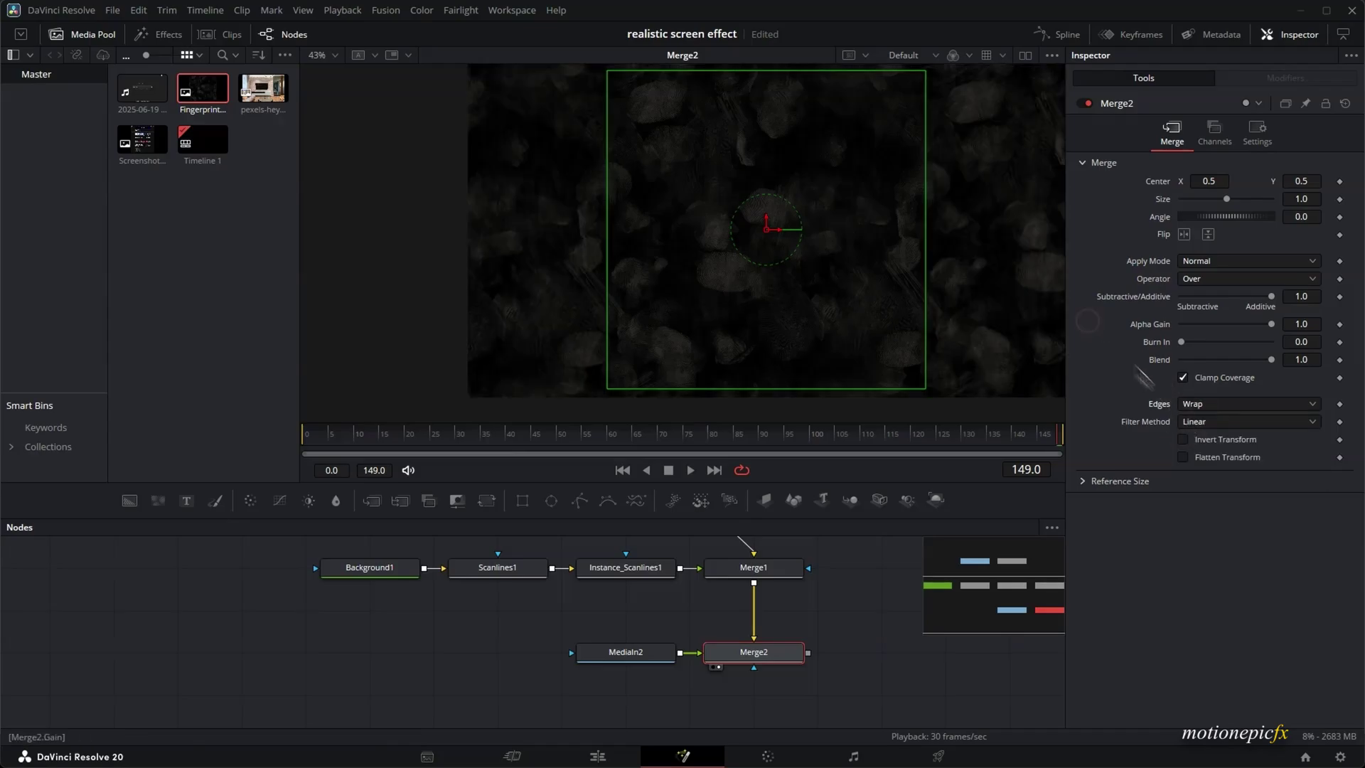
{"action": "left_click", "coordinate": [1200, 262]}
{"action": "left_click", "coordinate": [1201, 299]}
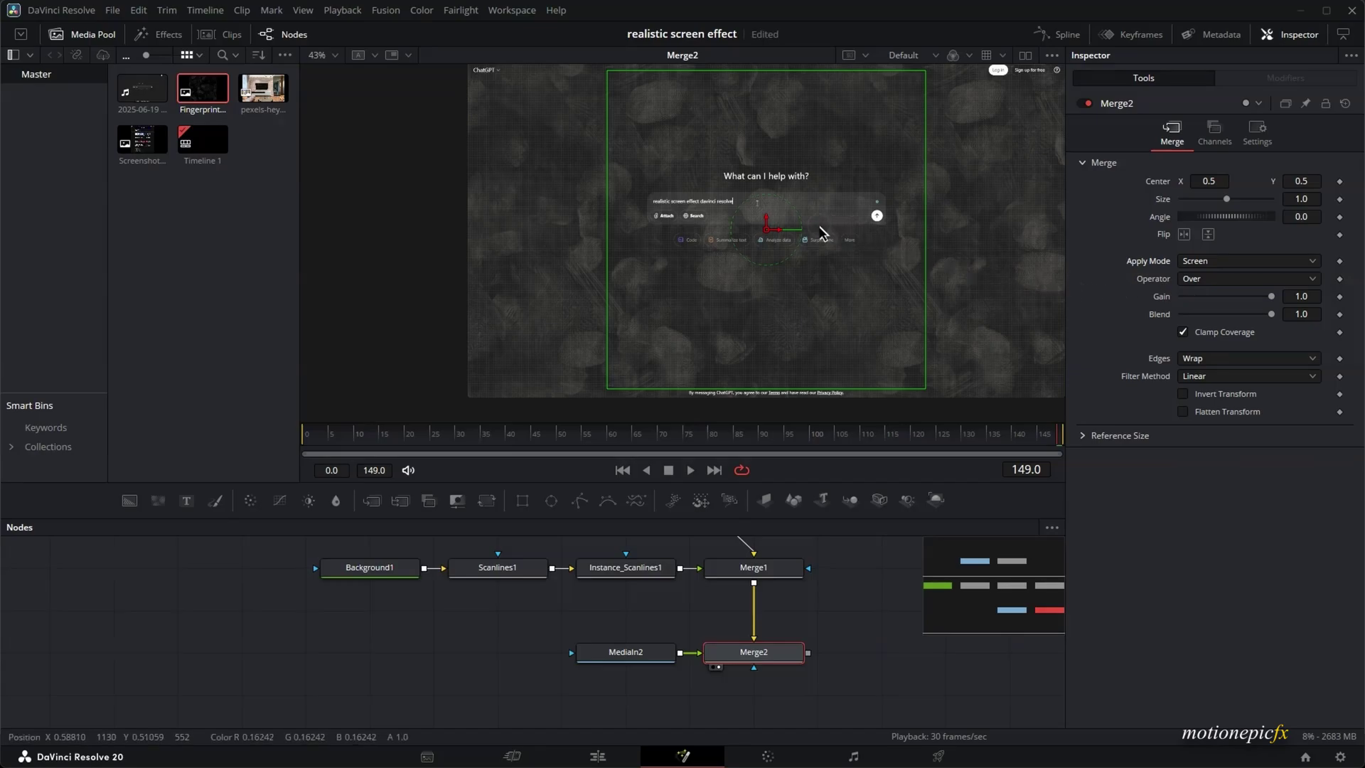
{"action": "left_click_drag", "start_coordinate": [1270, 314], "coordinate": [1189, 306]}
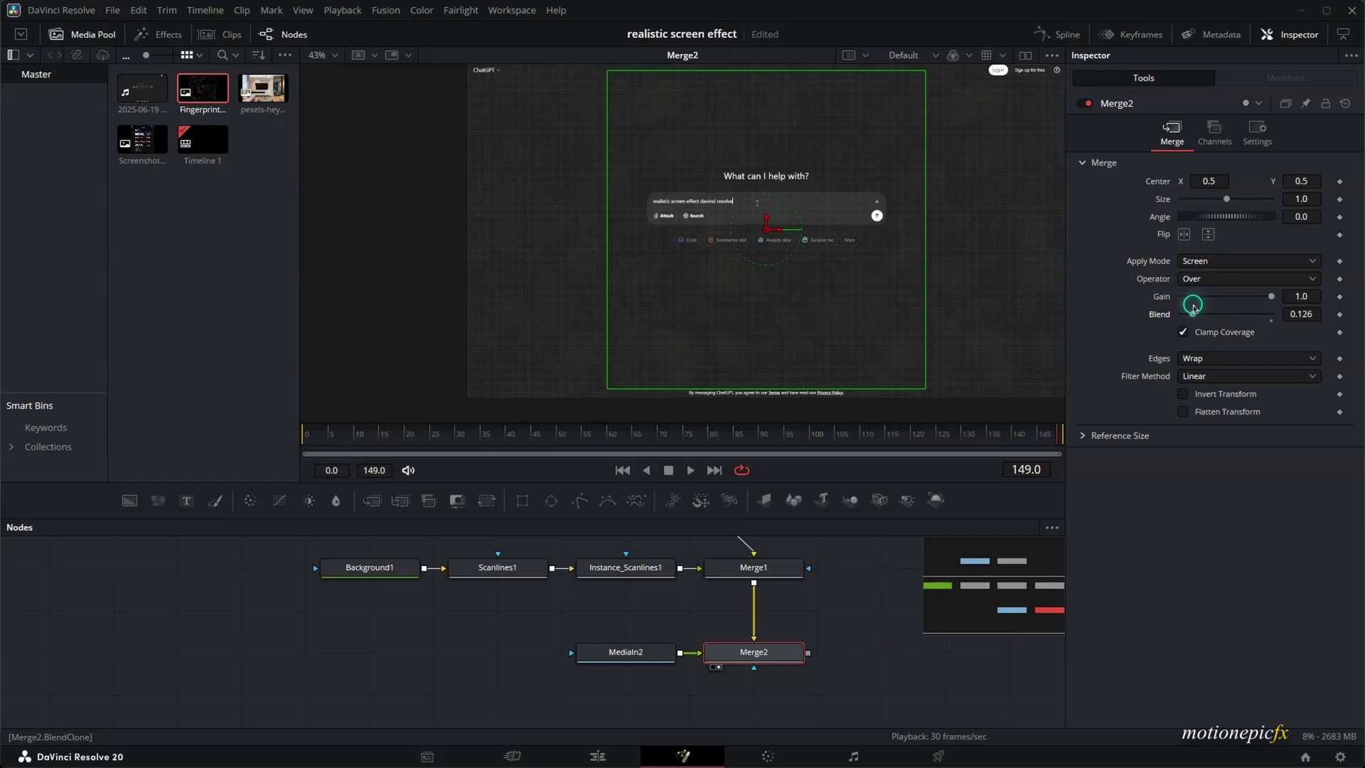
{"action": "scroll", "coordinate": [639, 604], "scroll_direction": "down", "scroll_amount": 3}
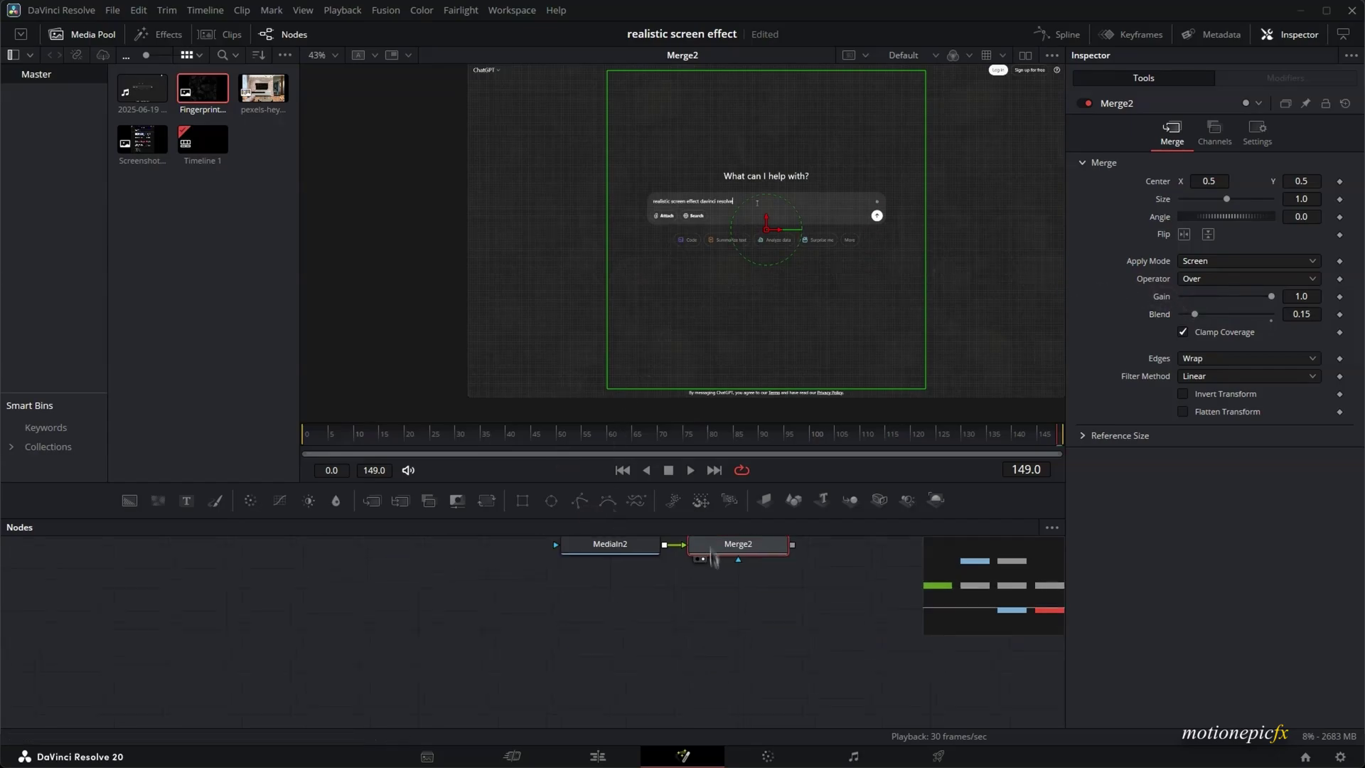
Add the pexels living-room photo as MediaIn3 and zoom the viewer onto its TV screen.
{"action": "left_click_drag", "start_coordinate": [263, 87], "coordinate": [622, 635]}
{"action": "key", "text": "1"}
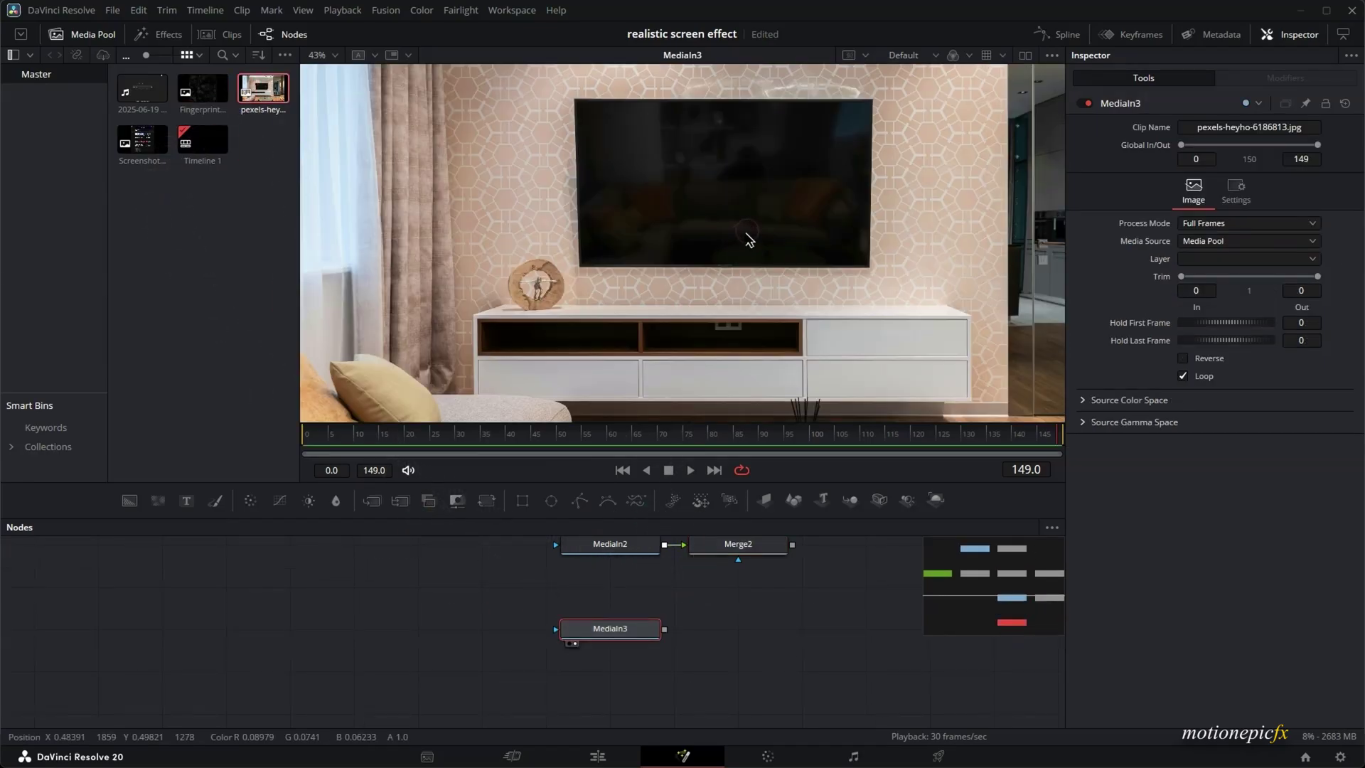
{"action": "scroll", "coordinate": [758, 235], "scroll_direction": "down", "scroll_amount": 5}
{"action": "left_click_drag", "start_coordinate": [758, 234], "coordinate": [751, 252]}
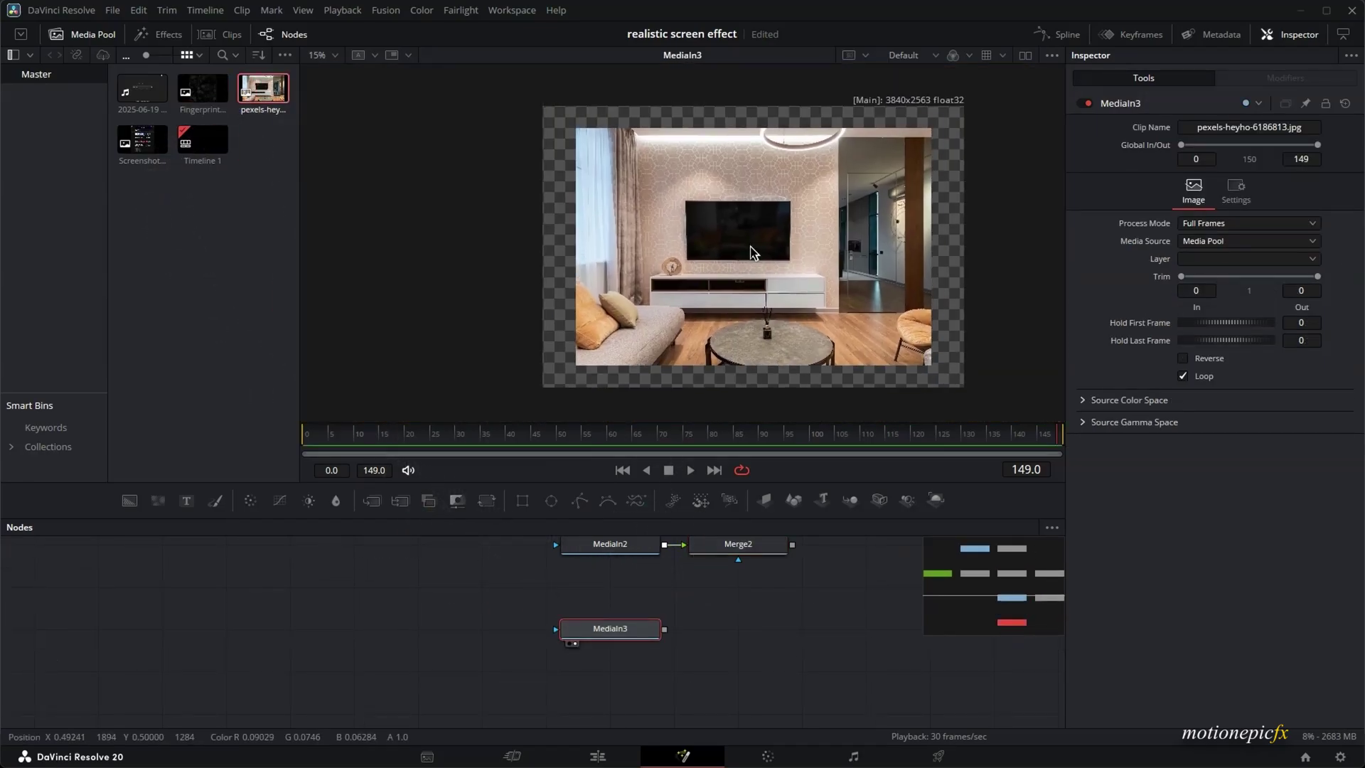
{"action": "scroll", "coordinate": [755, 217], "scroll_direction": "up", "scroll_amount": 6}
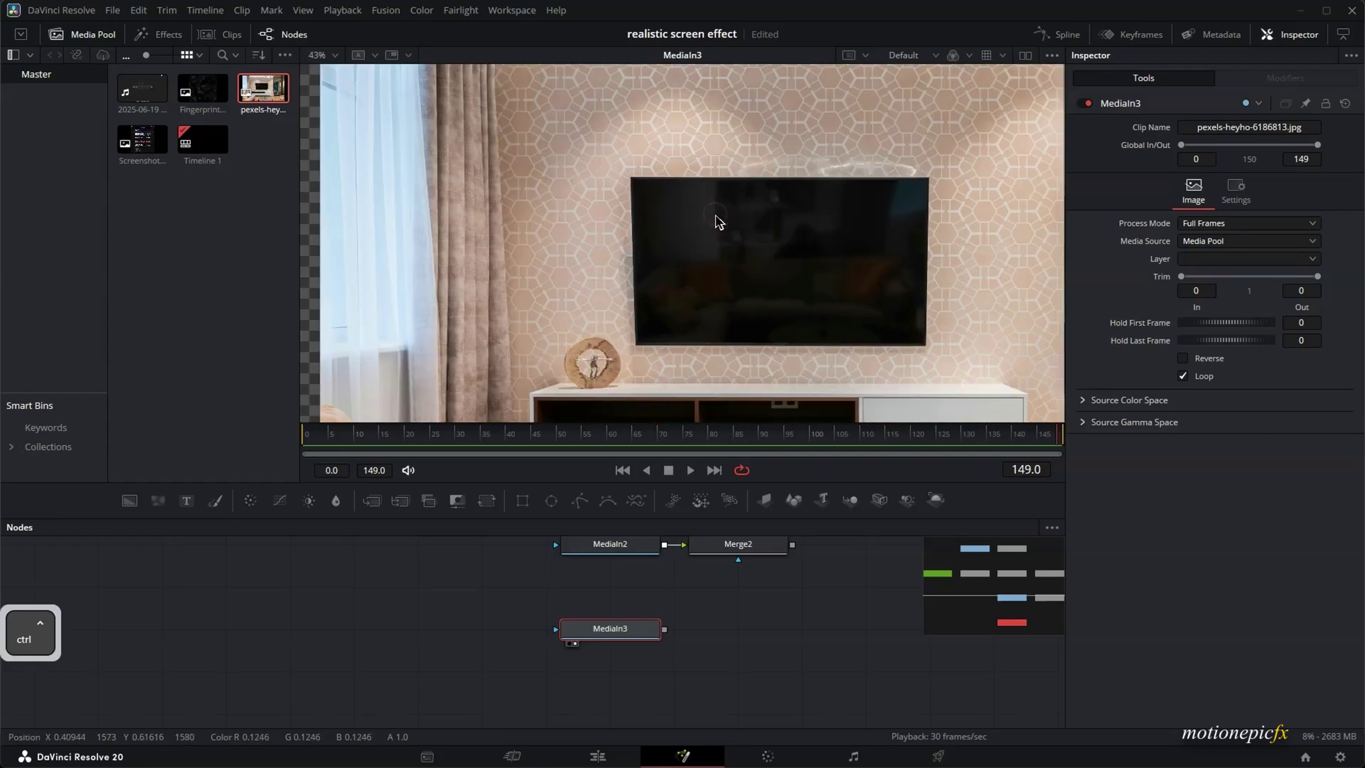
{"action": "scroll", "coordinate": [769, 285], "scroll_direction": "up", "scroll_amount": 2}
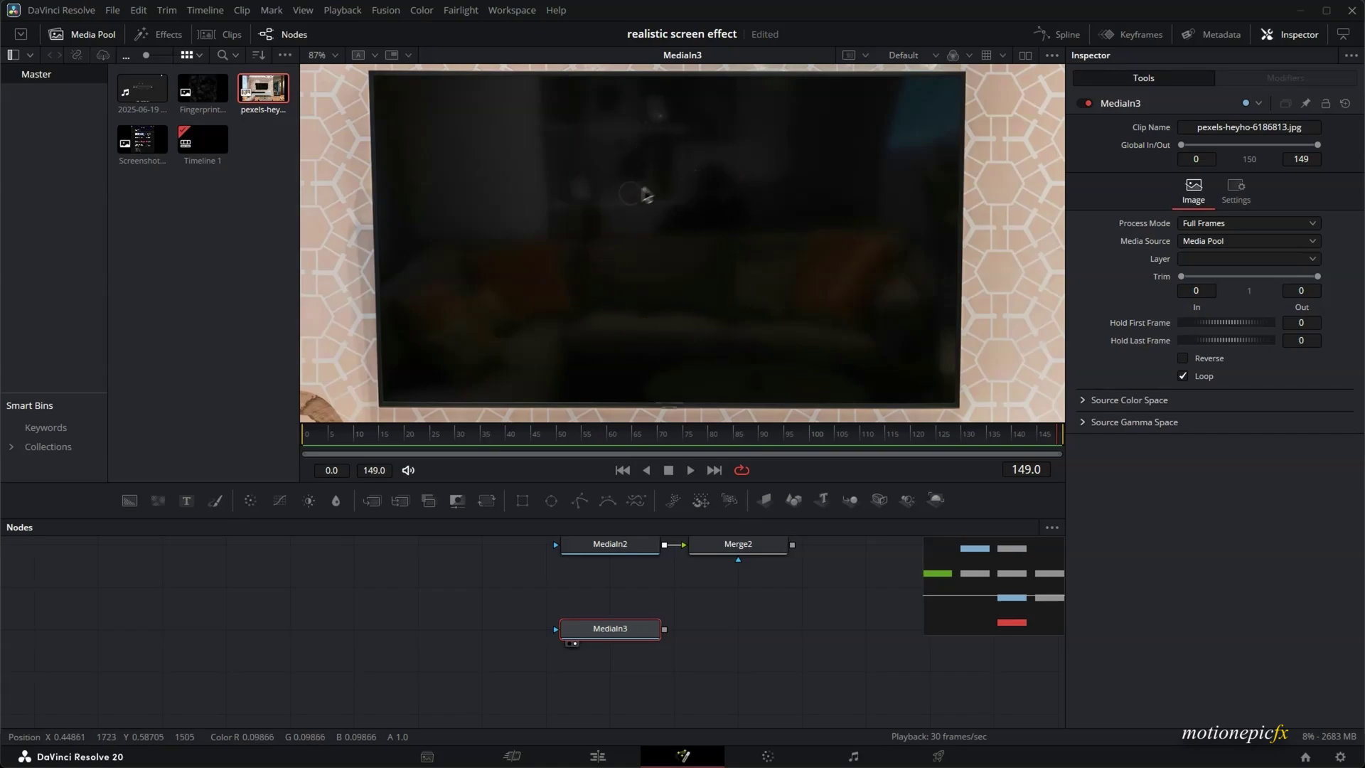
{"action": "left_click_drag", "start_coordinate": [643, 195], "coordinate": [665, 199]}
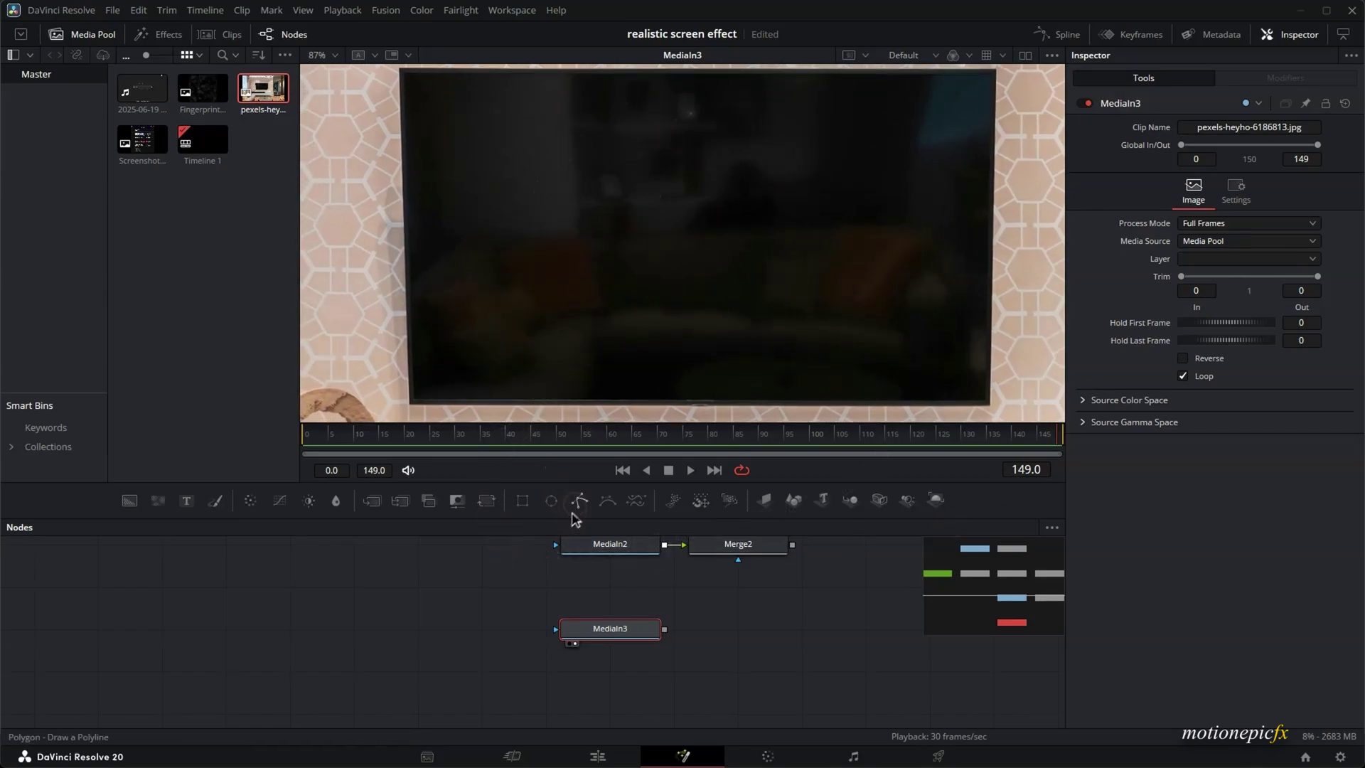
Add a Polygon mask node, wire it to the room photo, and temporarily disable it.
{"action": "left_click_drag", "start_coordinate": [575, 517], "coordinate": [398, 628]}
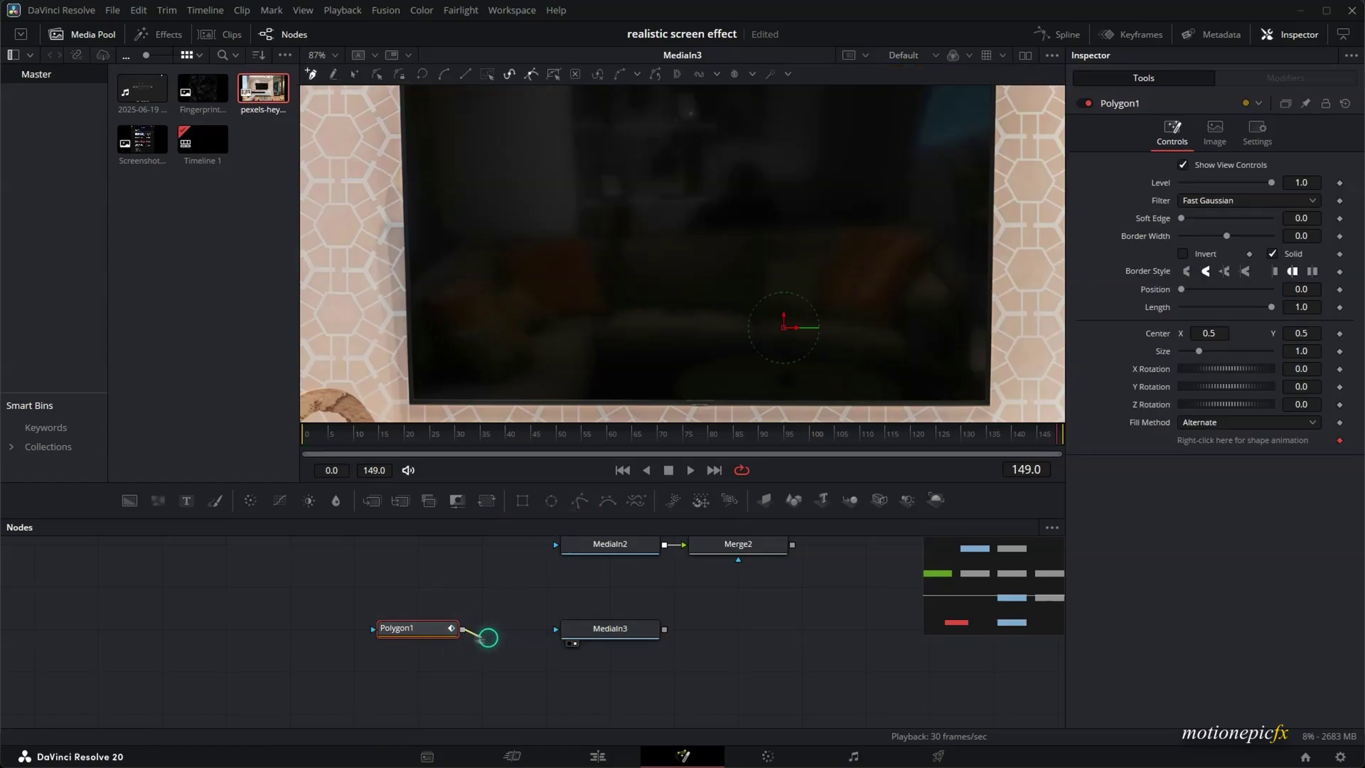
{"action": "left_click_drag", "start_coordinate": [488, 638], "coordinate": [556, 628]}
{"action": "left_click", "coordinate": [1082, 104]}
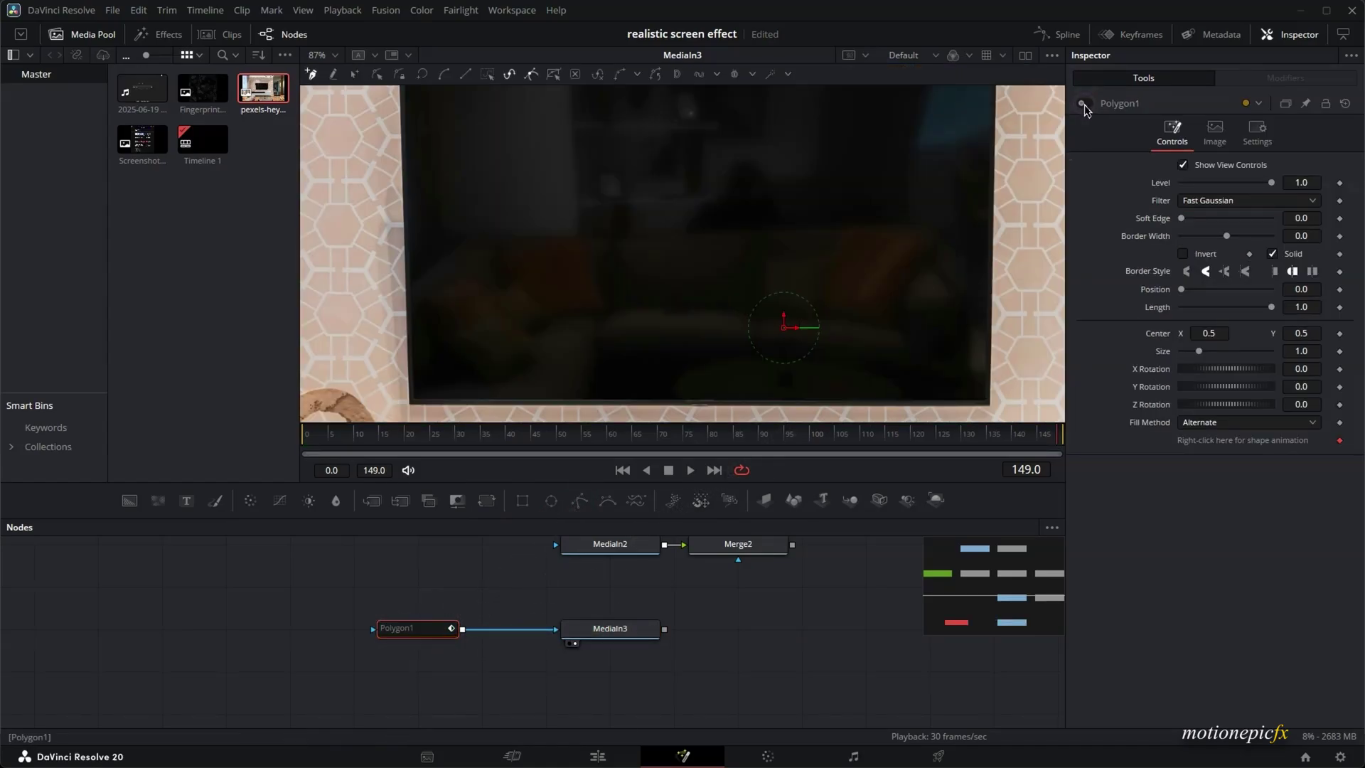
Close Polygon1 around the TV screen at its first point.
{"action": "scroll", "coordinate": [616, 189], "scroll_direction": "down", "scroll_amount": 3}
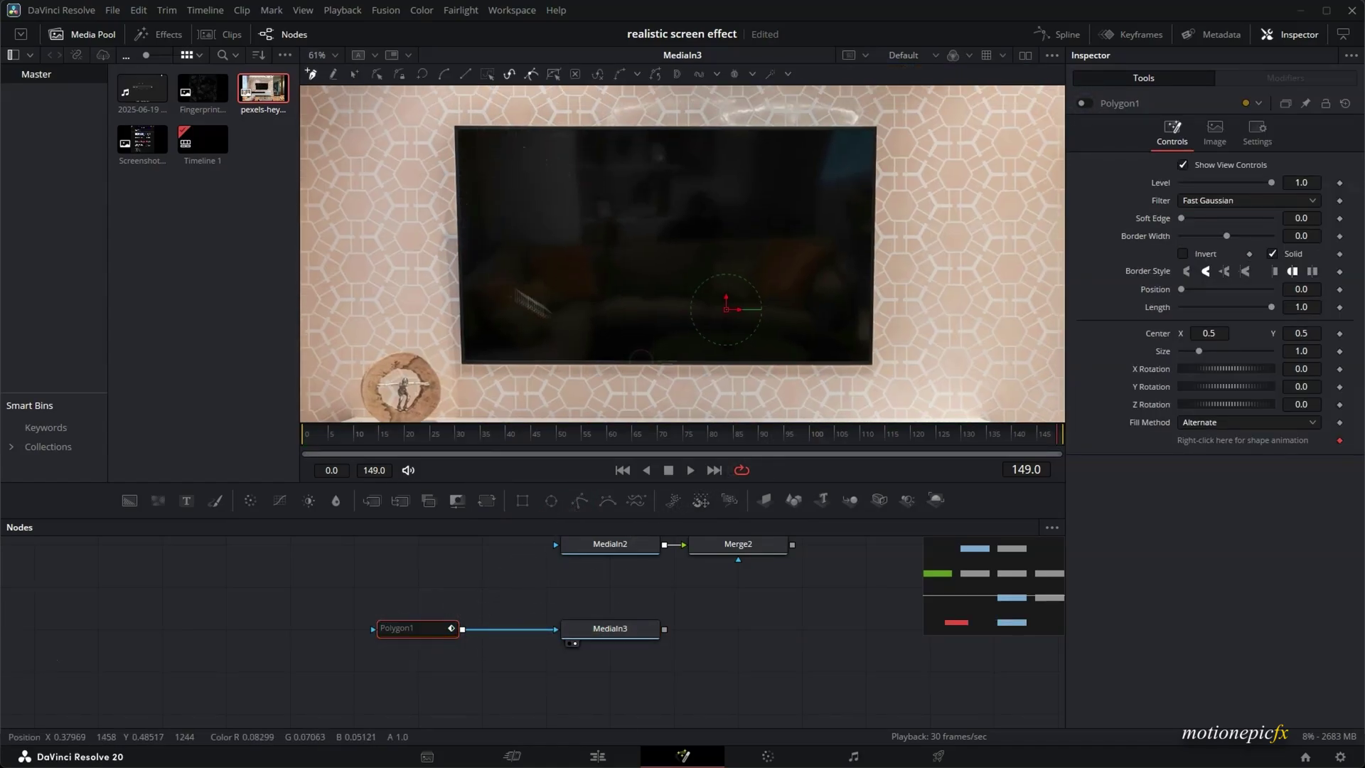
{"action": "left_click_drag", "start_coordinate": [579, 207], "coordinate": [666, 192]}
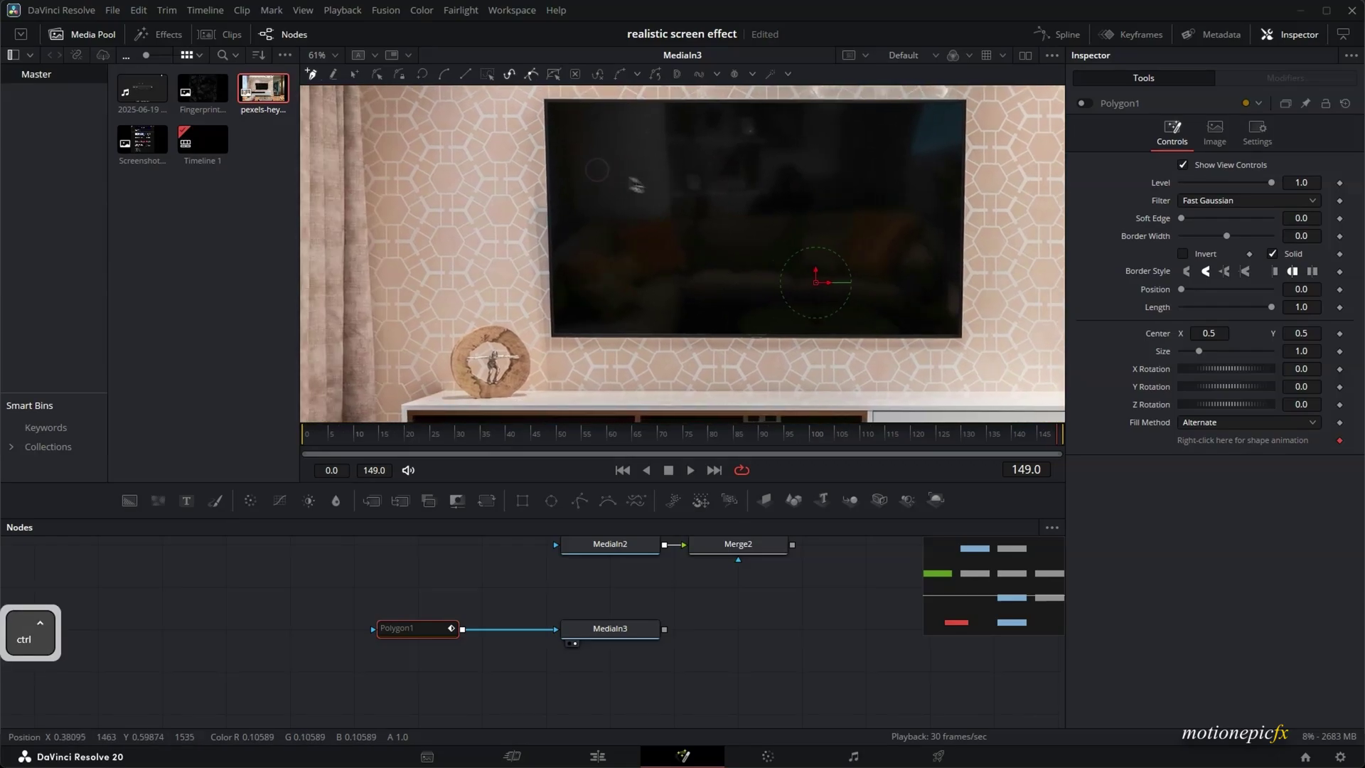
{"action": "scroll", "coordinate": [594, 194], "scroll_direction": "up", "scroll_amount": 3}
{"action": "scroll", "coordinate": [594, 171], "scroll_direction": "up", "scroll_amount": 8}
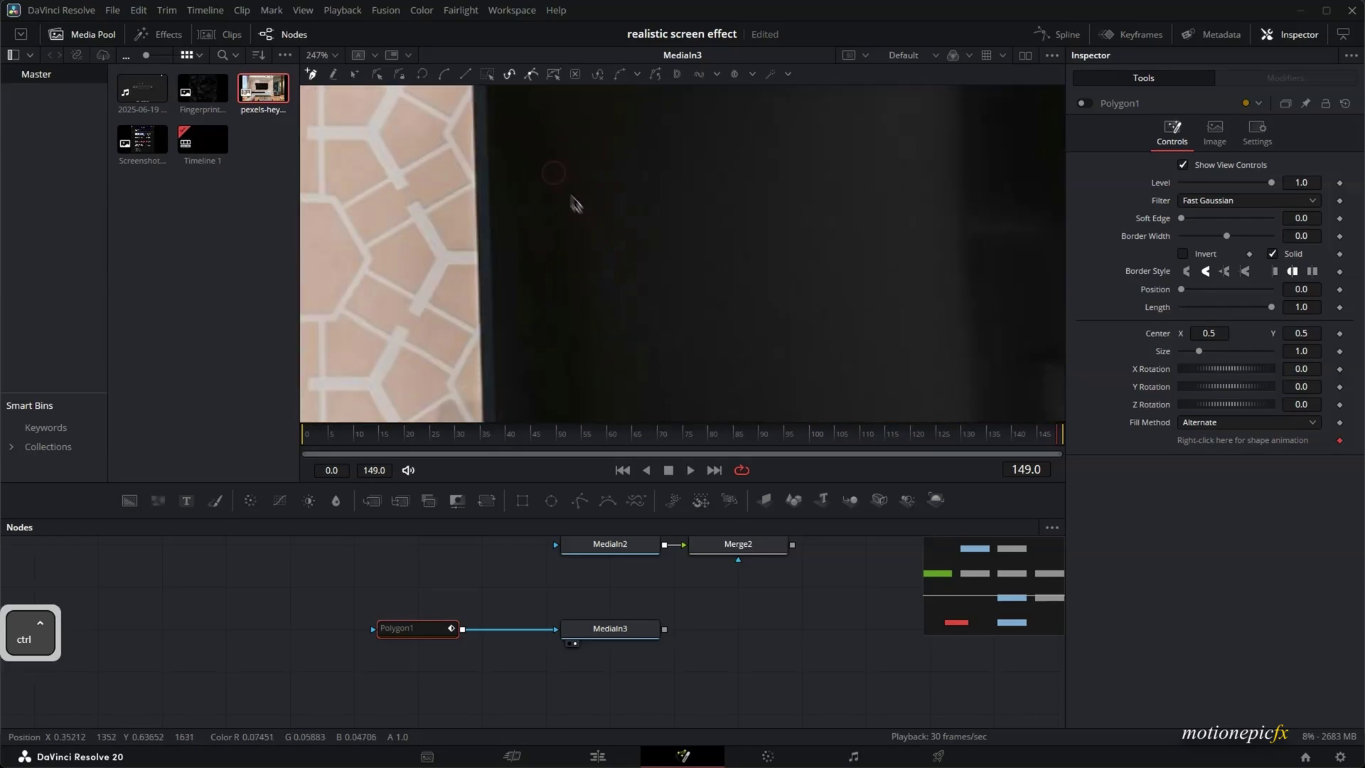
{"action": "scroll", "coordinate": [580, 256], "scroll_direction": "down", "scroll_amount": 10}
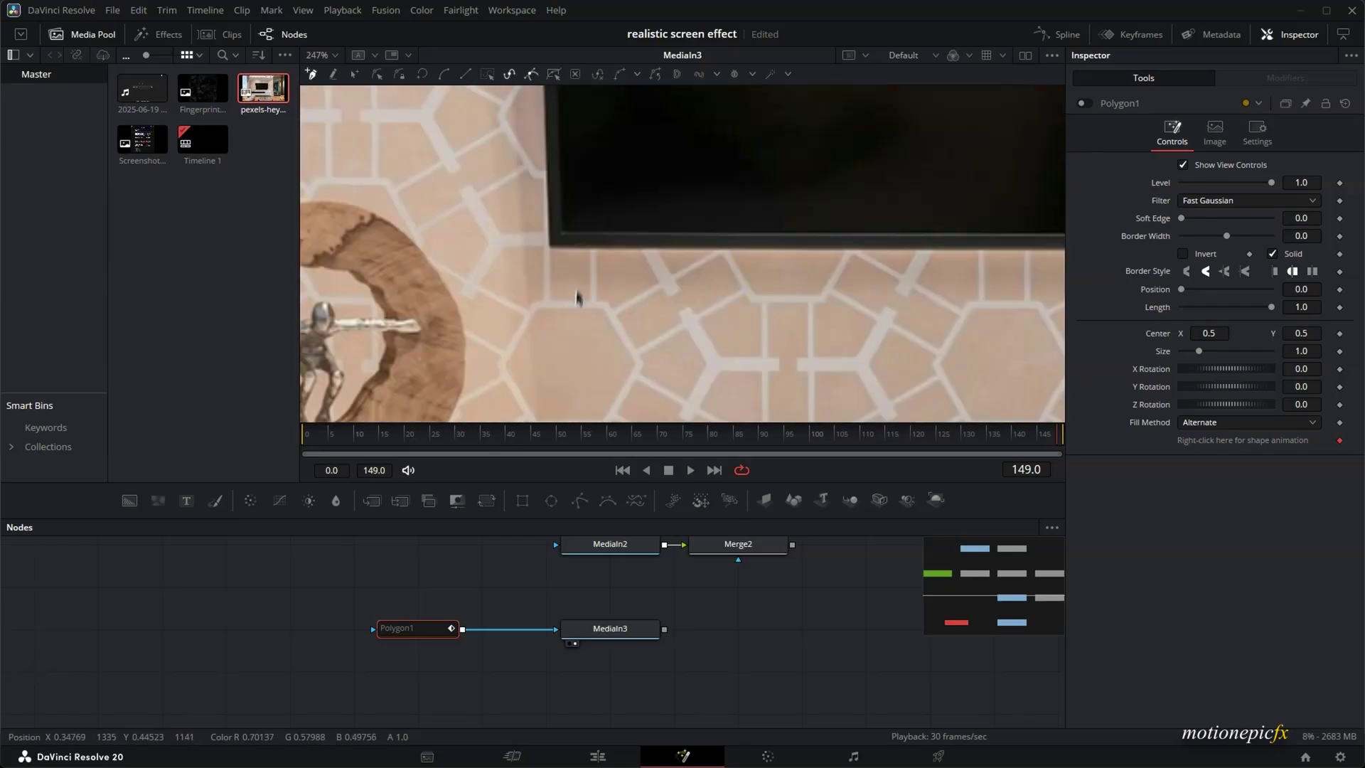
{"action": "scroll", "coordinate": [640, 288], "scroll_direction": "right", "scroll_amount": 10}
{"action": "scroll", "coordinate": [699, 293], "scroll_direction": "up", "scroll_amount": 10}
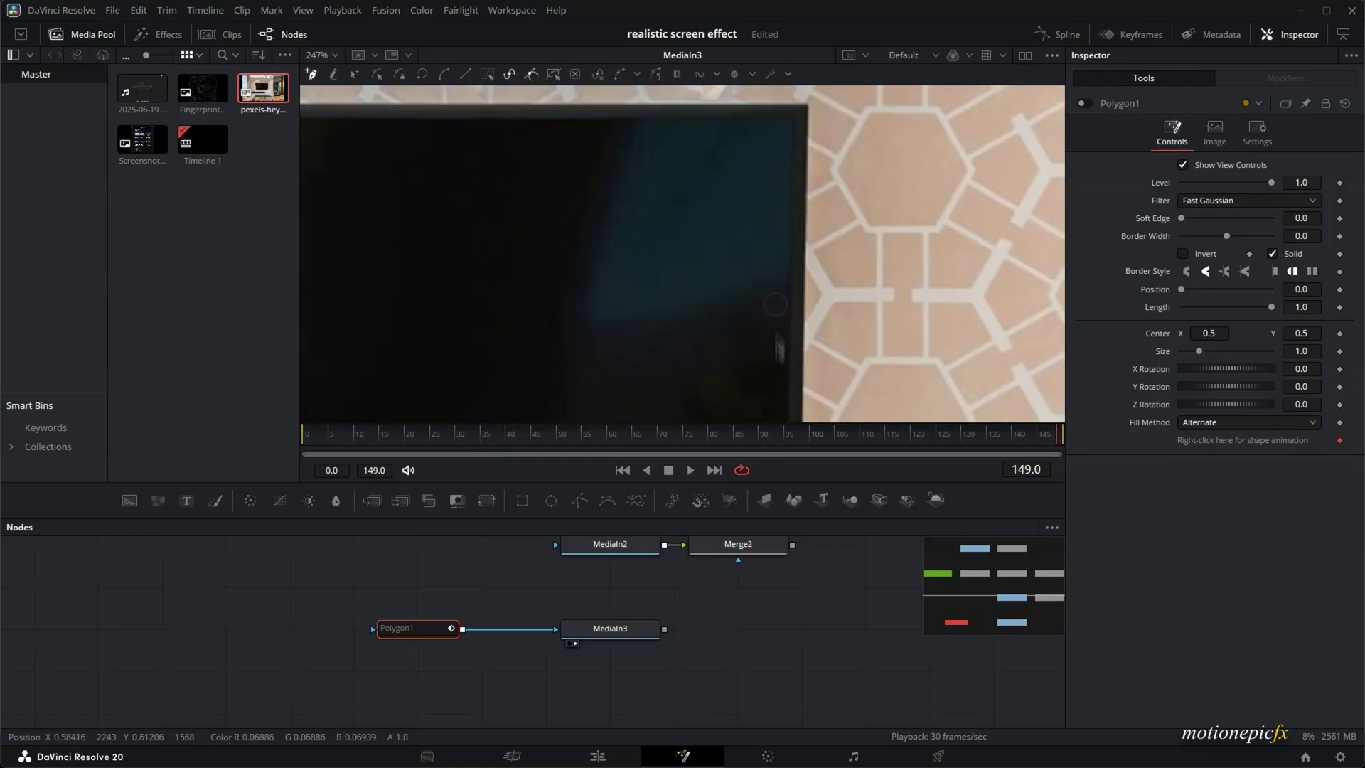
{"action": "scroll", "coordinate": [779, 206], "scroll_direction": "left", "scroll_amount": 4}
{"action": "scroll", "coordinate": [780, 206], "scroll_direction": "left", "scroll_amount": 8}
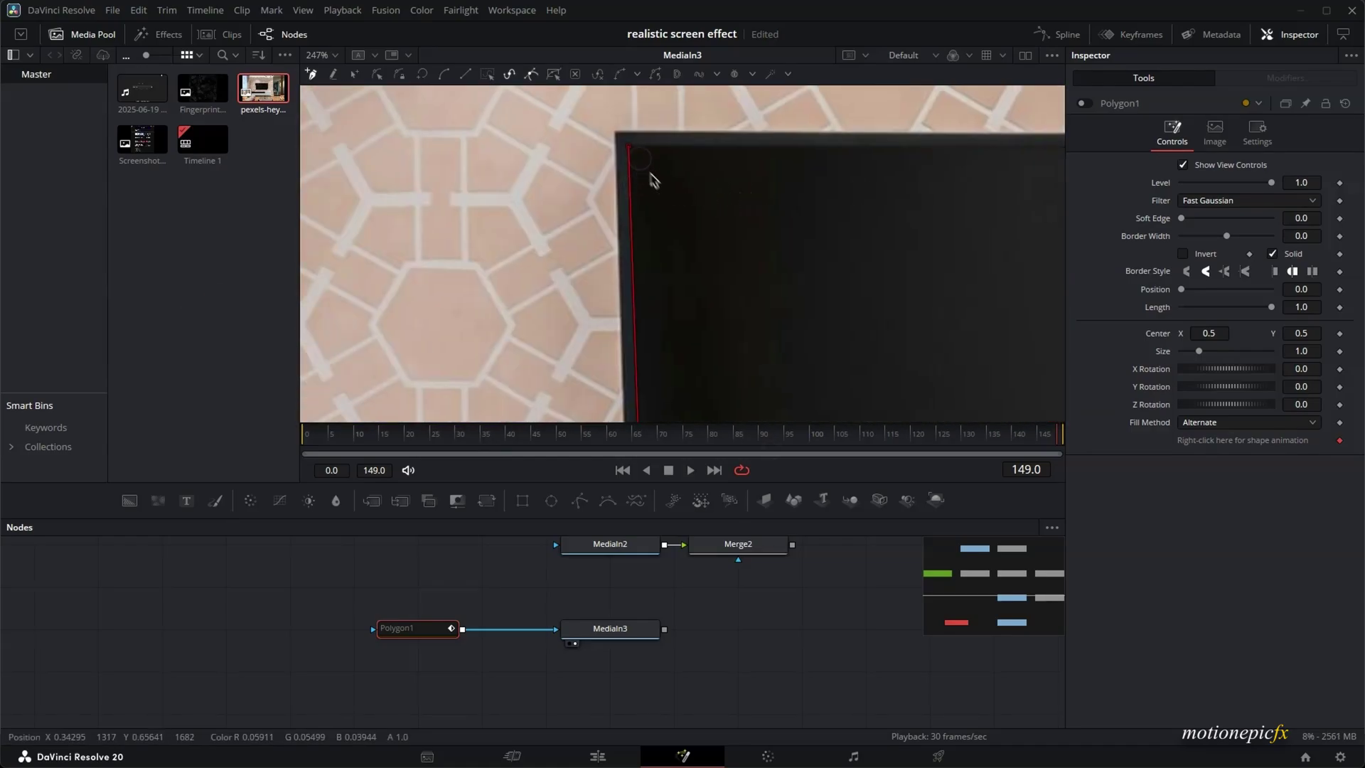
{"action": "left_click", "coordinate": [629, 147]}
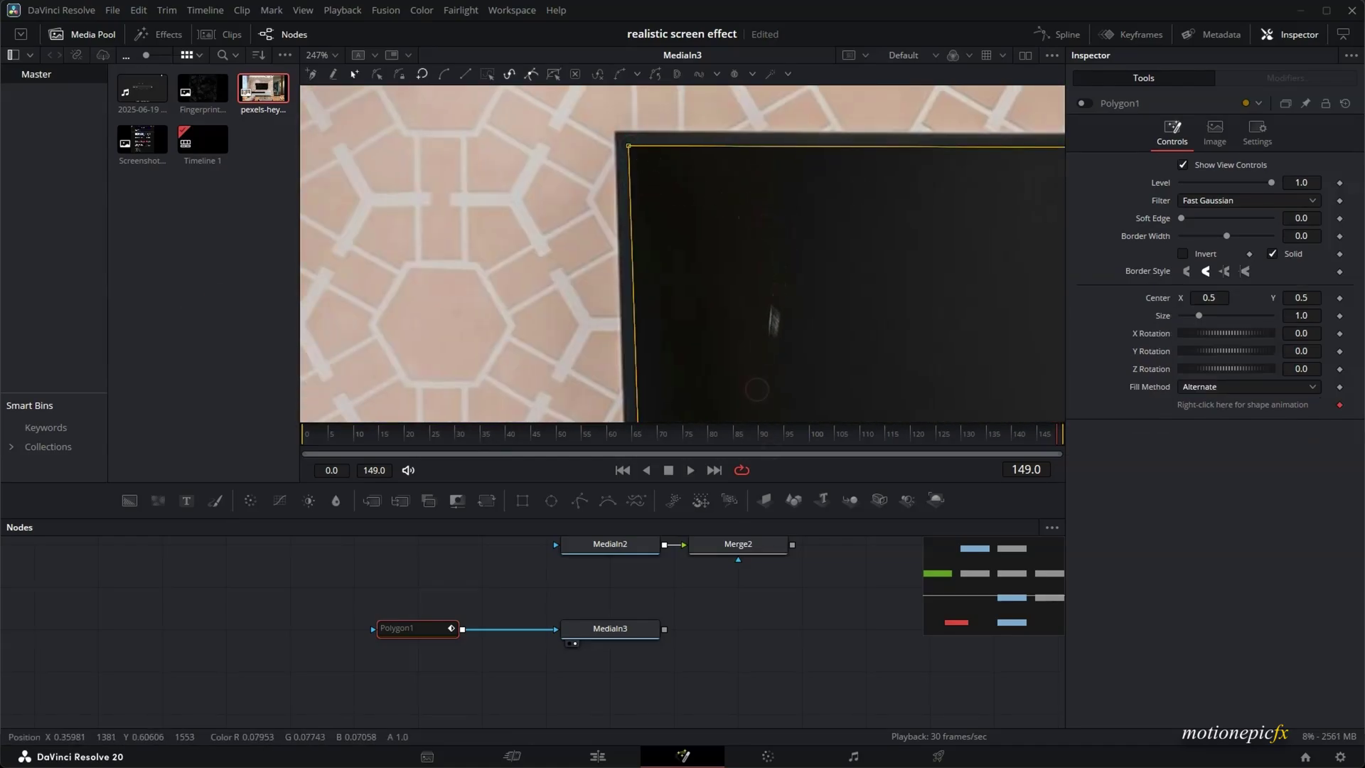
Re-enable Polygon1 so only the TV screen area remains visible.
{"action": "left_click", "coordinate": [1085, 103]}
{"action": "scroll", "coordinate": [702, 236], "scroll_direction": "down", "scroll_amount": 6, "text": "ctrl"}
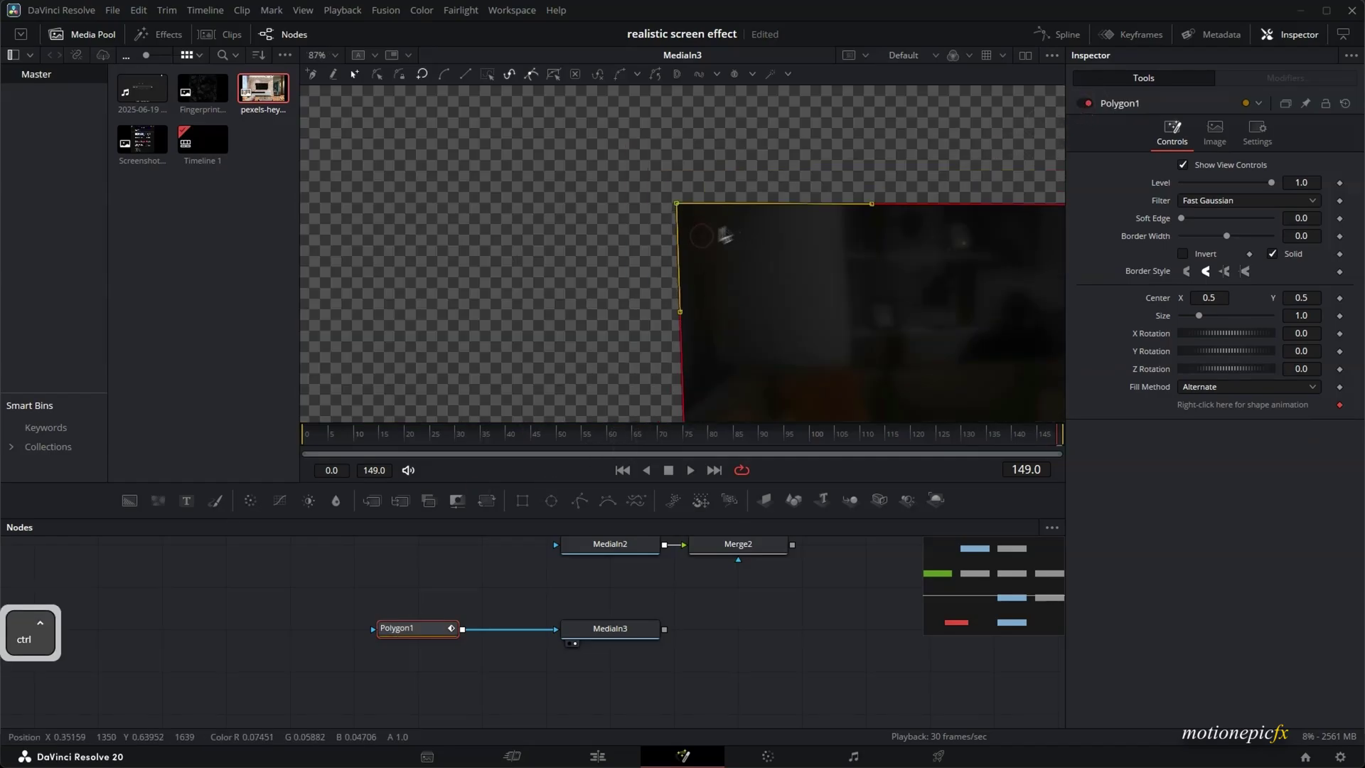
{"action": "scroll", "coordinate": [722, 237], "scroll_direction": "down", "scroll_amount": 3, "text": "ctrl"}
Merge MediaIn3 over Merge2 to create Merge3 and view the Merge3 result.
{"action": "left_click", "coordinate": [654, 635]}
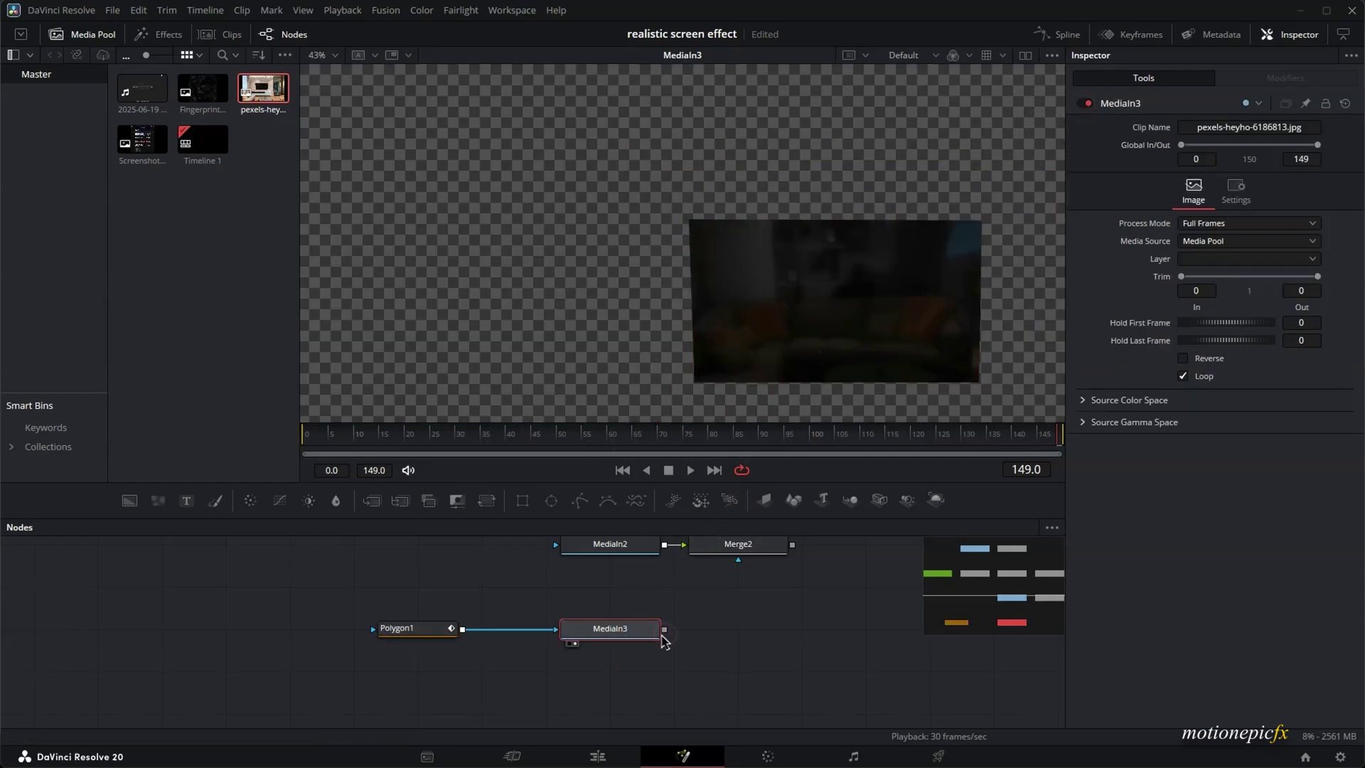
{"action": "left_click_drag", "start_coordinate": [664, 629], "coordinate": [791, 546]}
{"action": "left_click_drag", "start_coordinate": [747, 635], "coordinate": [789, 305]}
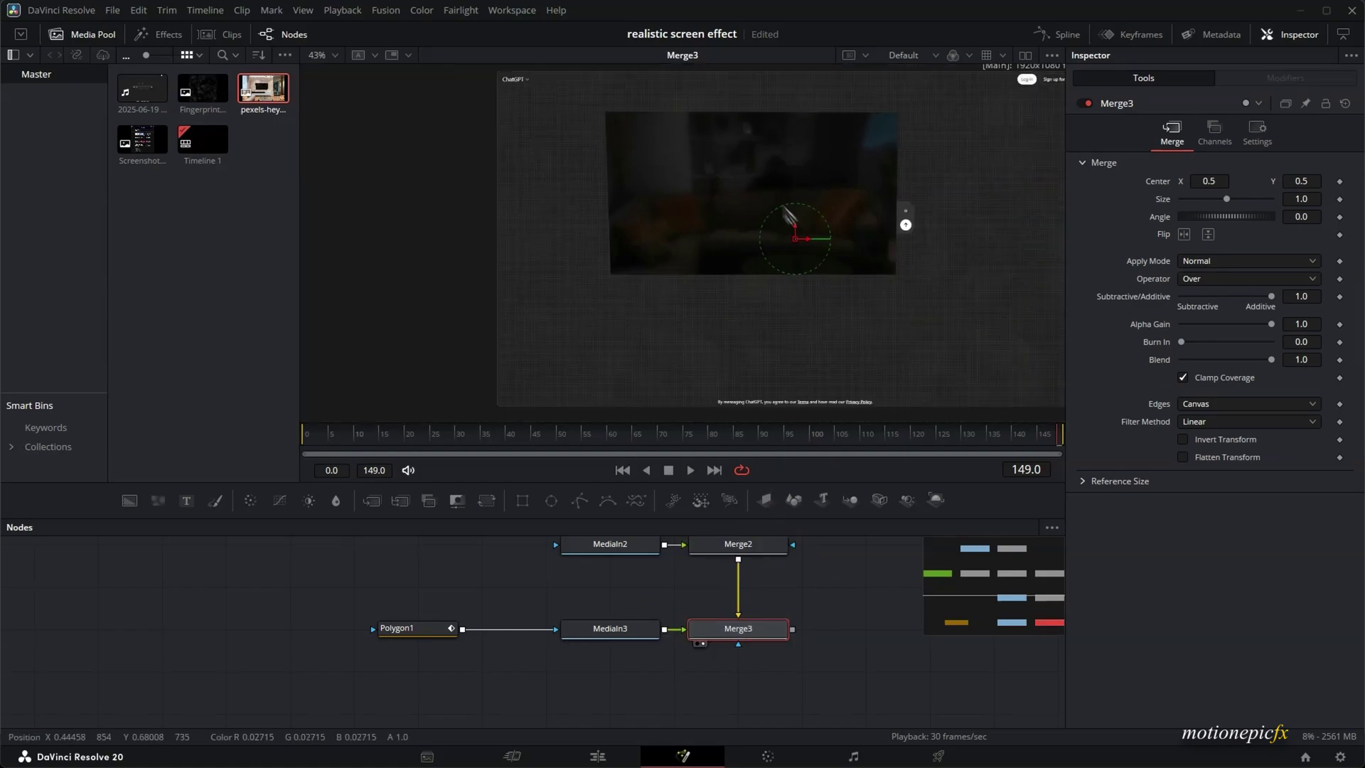
{"action": "left_click_drag", "start_coordinate": [610, 632], "coordinate": [469, 634]}
Add a Transform node after MediaIn3, undoing an accidental Scale node.
{"action": "left_click", "coordinate": [405, 628], "text": "ctrl"}
{"action": "left_click", "coordinate": [508, 635]}
{"action": "key", "text": "shift+space"}
{"action": "type", "text": "scan"}
{"action": "key", "text": "BackSpace"}
{"action": "key", "text": "BackSpace"}
{"action": "key", "text": "BackSpace"}
{"action": "key", "text": "BackSpace"}
{"action": "type", "text": "sca"}
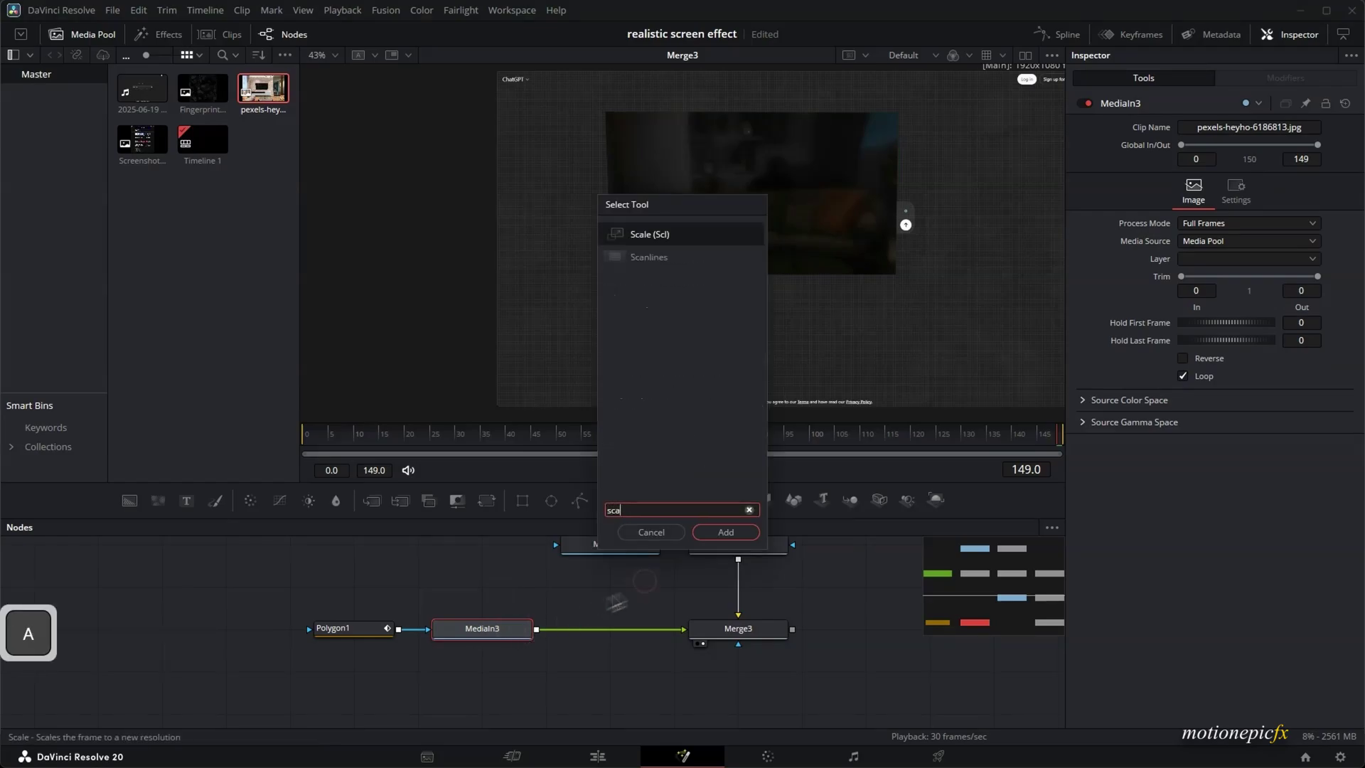
{"action": "left_click", "coordinate": [725, 532]}
{"action": "key", "text": "ctrl+z"}
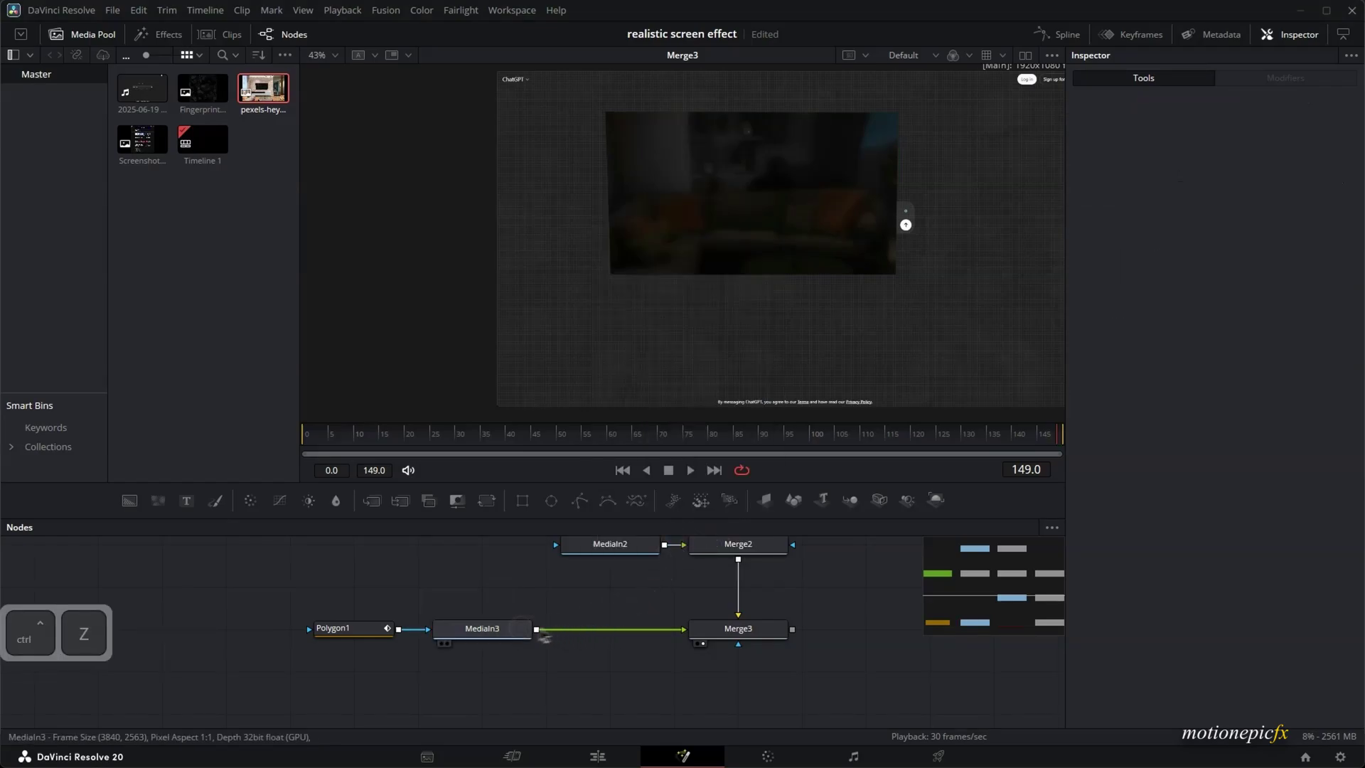
{"action": "left_click", "coordinate": [521, 634]}
{"action": "key", "text": "shift+space"}
{"action": "key", "text": "Escape"}
{"action": "left_click", "coordinate": [521, 500]}
{"action": "scroll", "coordinate": [590, 672], "scroll_direction": "up", "scroll_amount": 3}
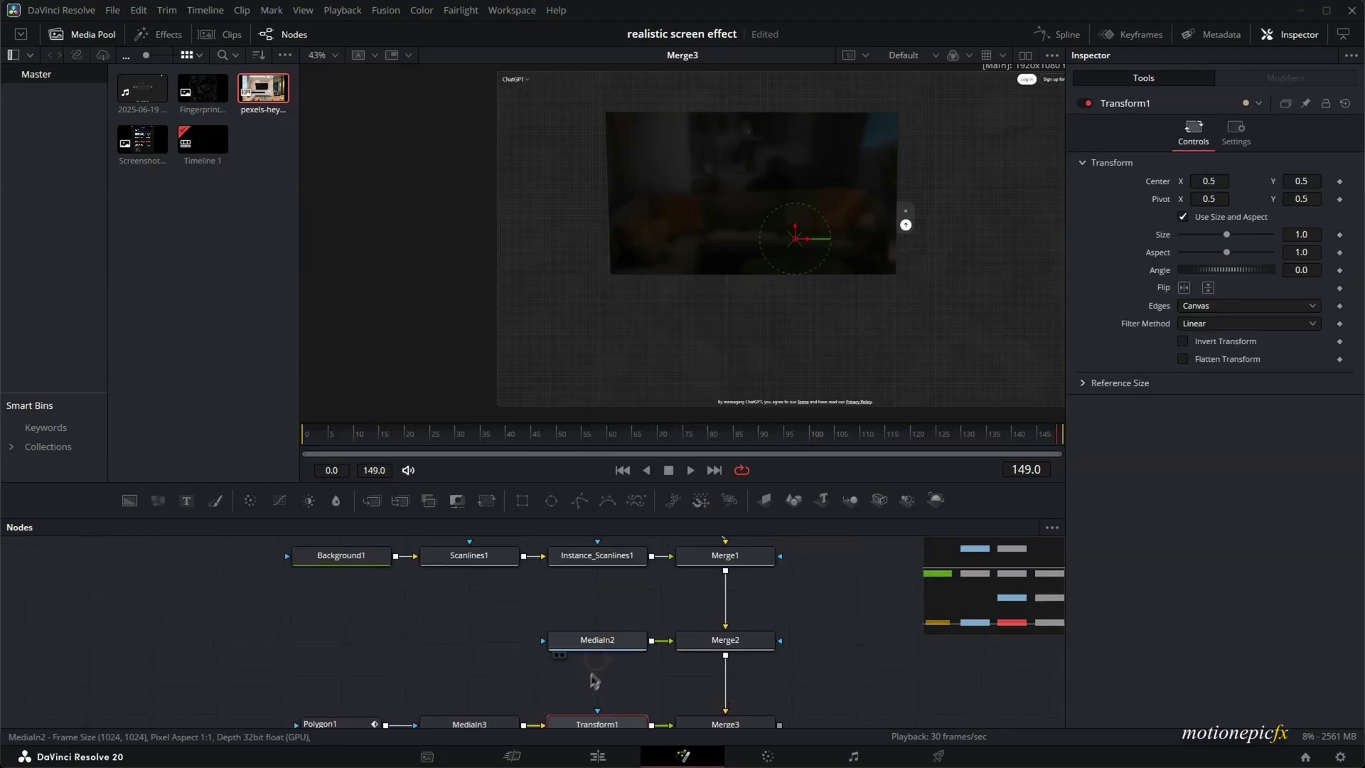
Rename MediaIn2 to 'fingerprint' and MediaIn3 to 'reflection'.
{"action": "left_click", "coordinate": [597, 643]}
{"action": "right_click", "coordinate": [597, 643]}
{"action": "left_click", "coordinate": [609, 512]}
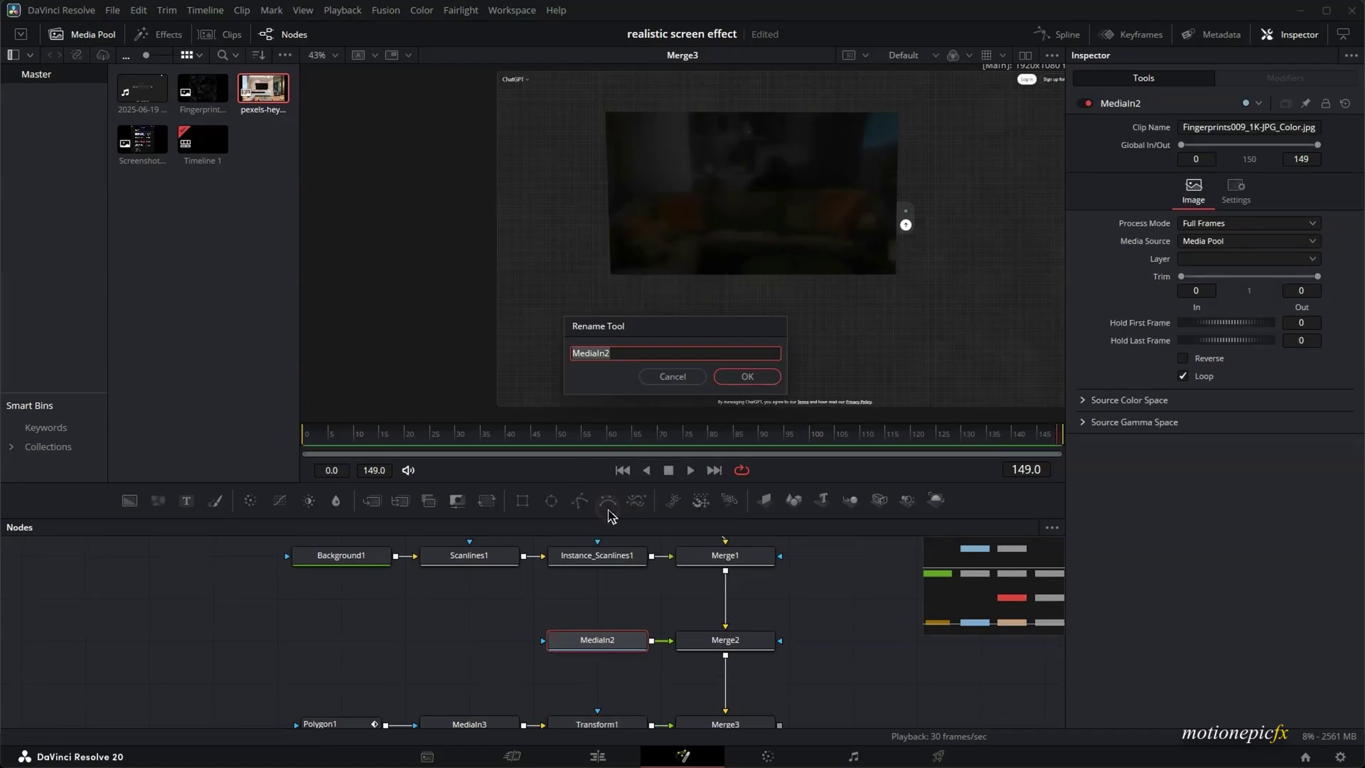
{"action": "type", "text": "fingerprint"}
{"action": "key", "text": "Return"}
{"action": "scroll", "coordinate": [384, 623], "scroll_direction": "down", "scroll_amount": 2}
{"action": "left_click", "coordinate": [469, 639]}
{"action": "key", "text": "F2"}
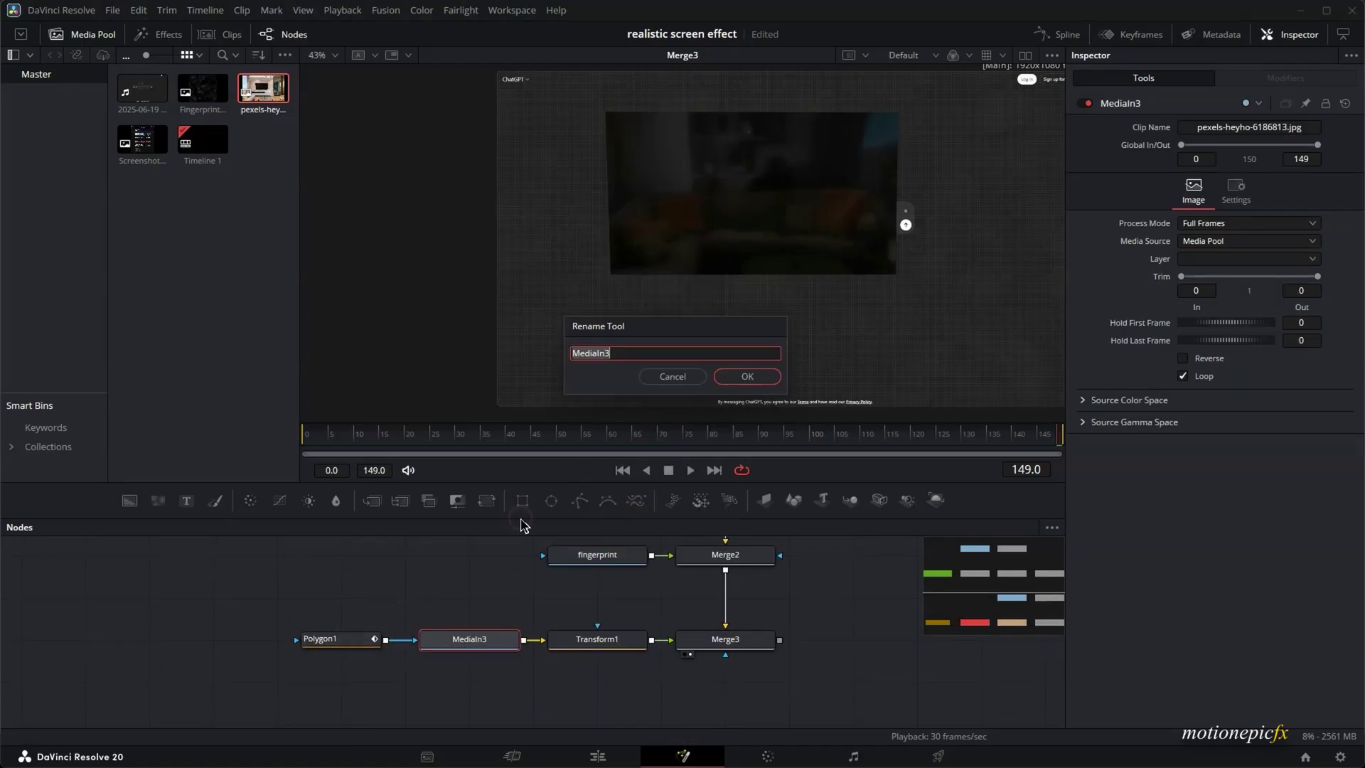
{"action": "type", "text": "reflection"}
{"action": "key", "text": "Return"}
Set Transform1 Size to 2.276 and shift its centre toward the lower right.
{"action": "left_click", "coordinate": [419, 634]}
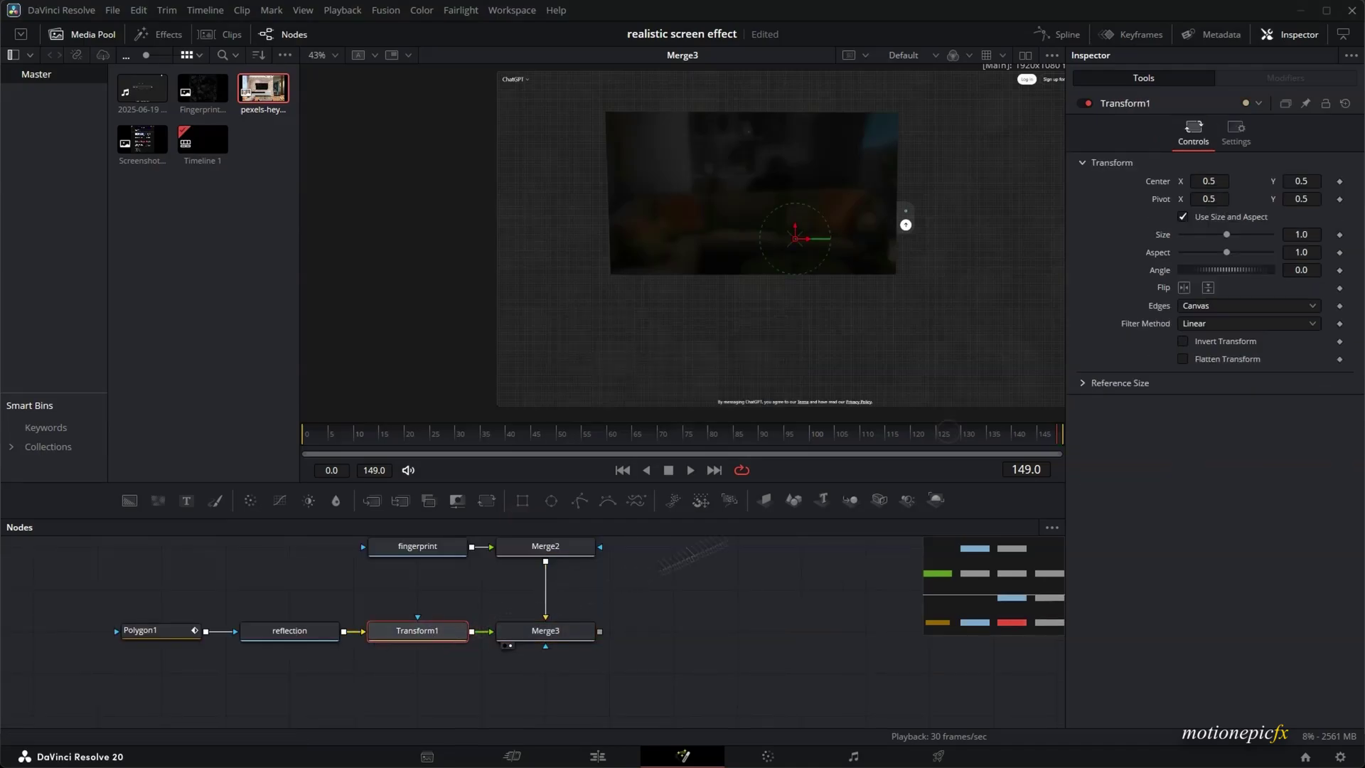
{"action": "left_click_drag", "start_coordinate": [1221, 243], "coordinate": [1241, 241]}
{"action": "left_click_drag", "start_coordinate": [791, 245], "coordinate": [874, 341]}
Set Merge3's Apply Mode to Screen.
{"action": "scroll", "coordinate": [873, 337], "scroll_direction": "down", "scroll_amount": 3}
{"action": "left_click", "coordinate": [574, 640]}
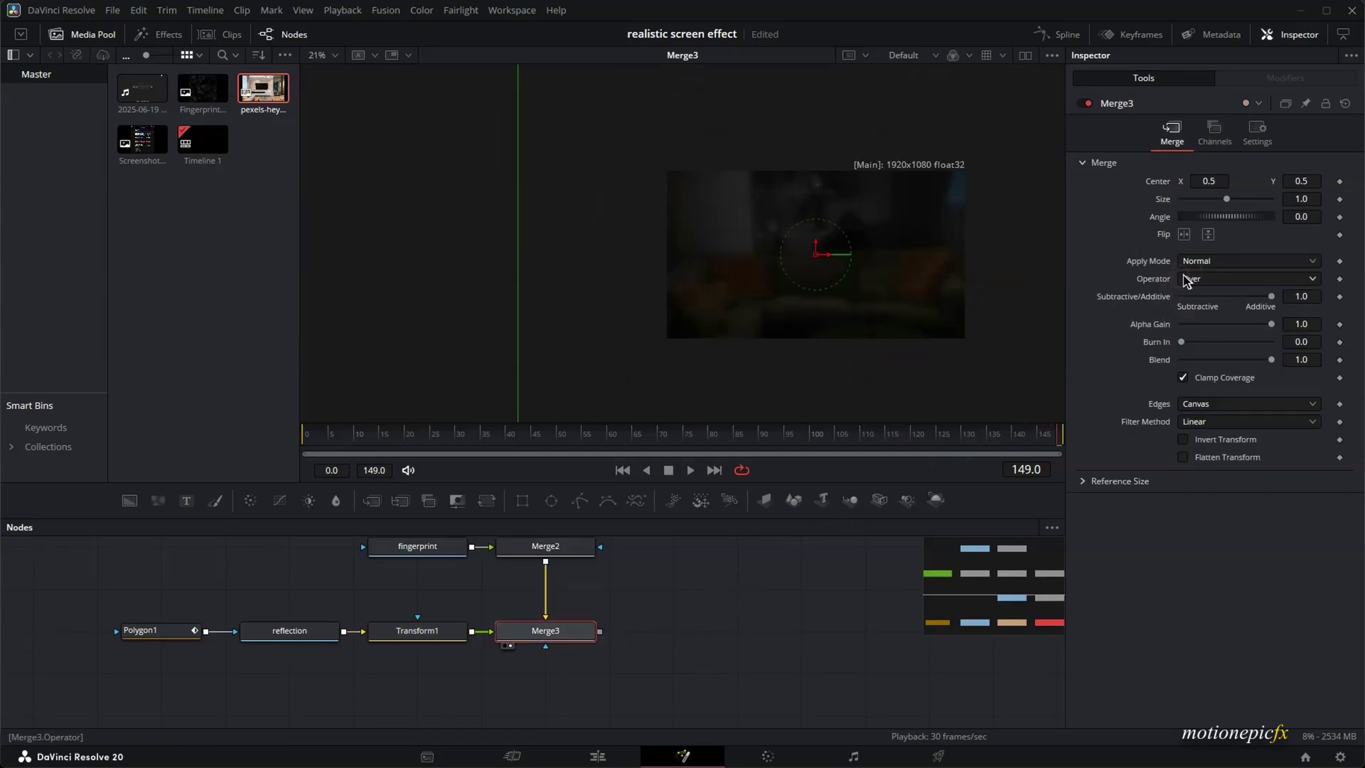
{"action": "left_click", "coordinate": [1201, 263]}
{"action": "left_click", "coordinate": [1201, 302]}
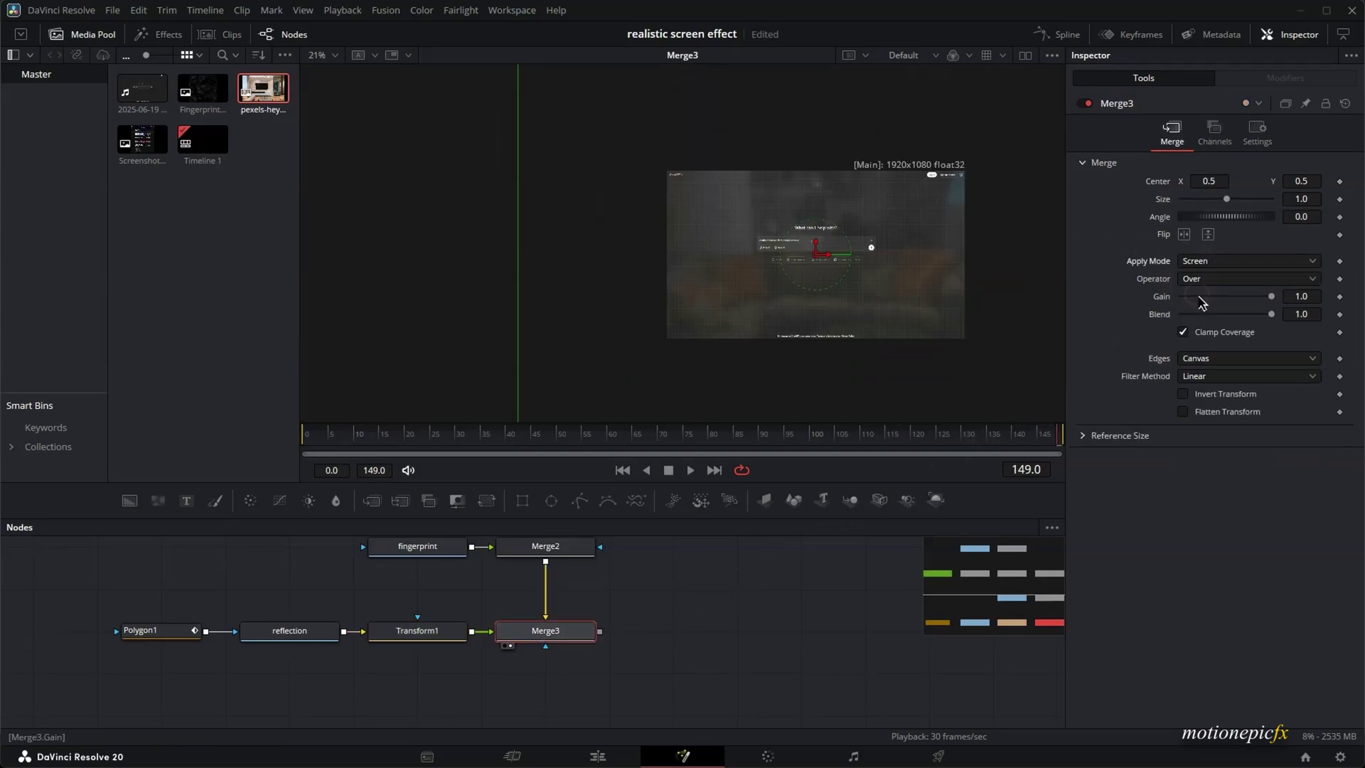
{"action": "left_click", "coordinate": [1224, 261]}
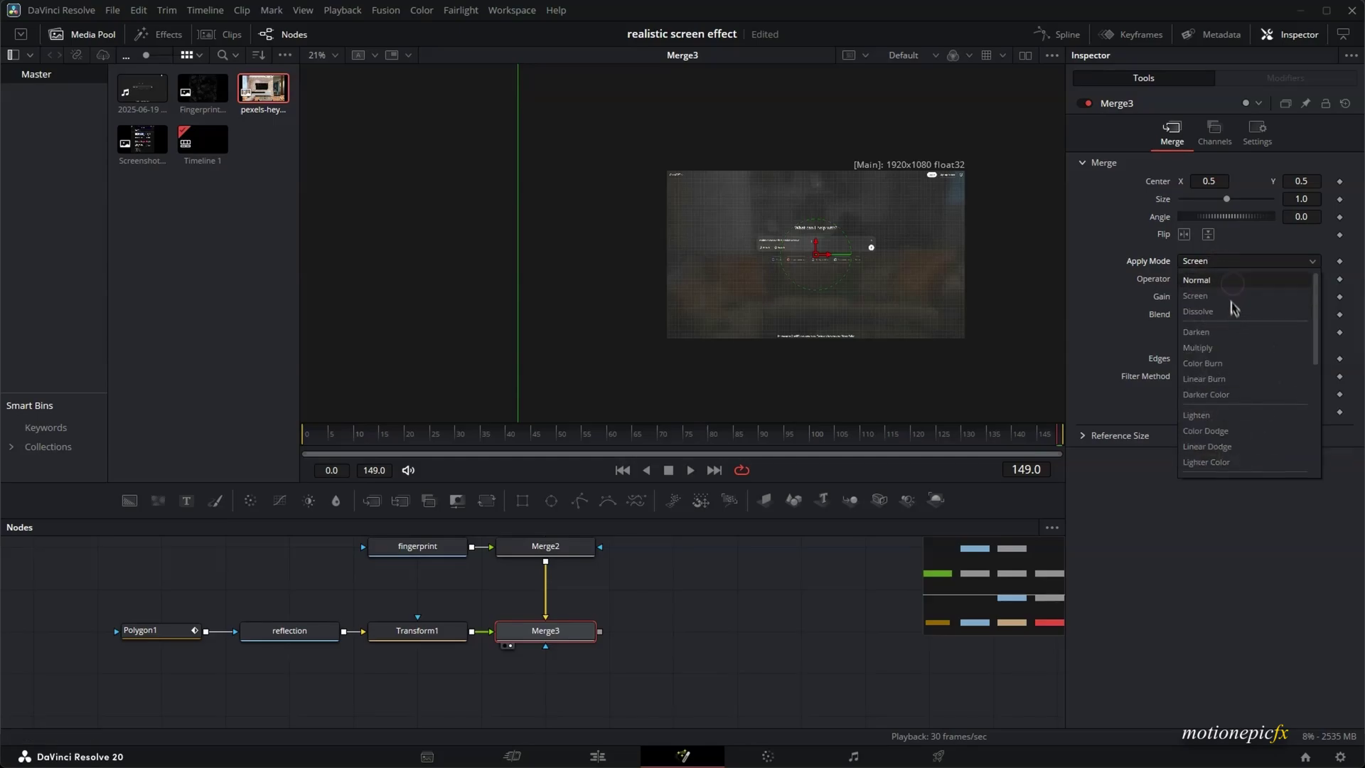
{"action": "left_click", "coordinate": [1121, 262]}
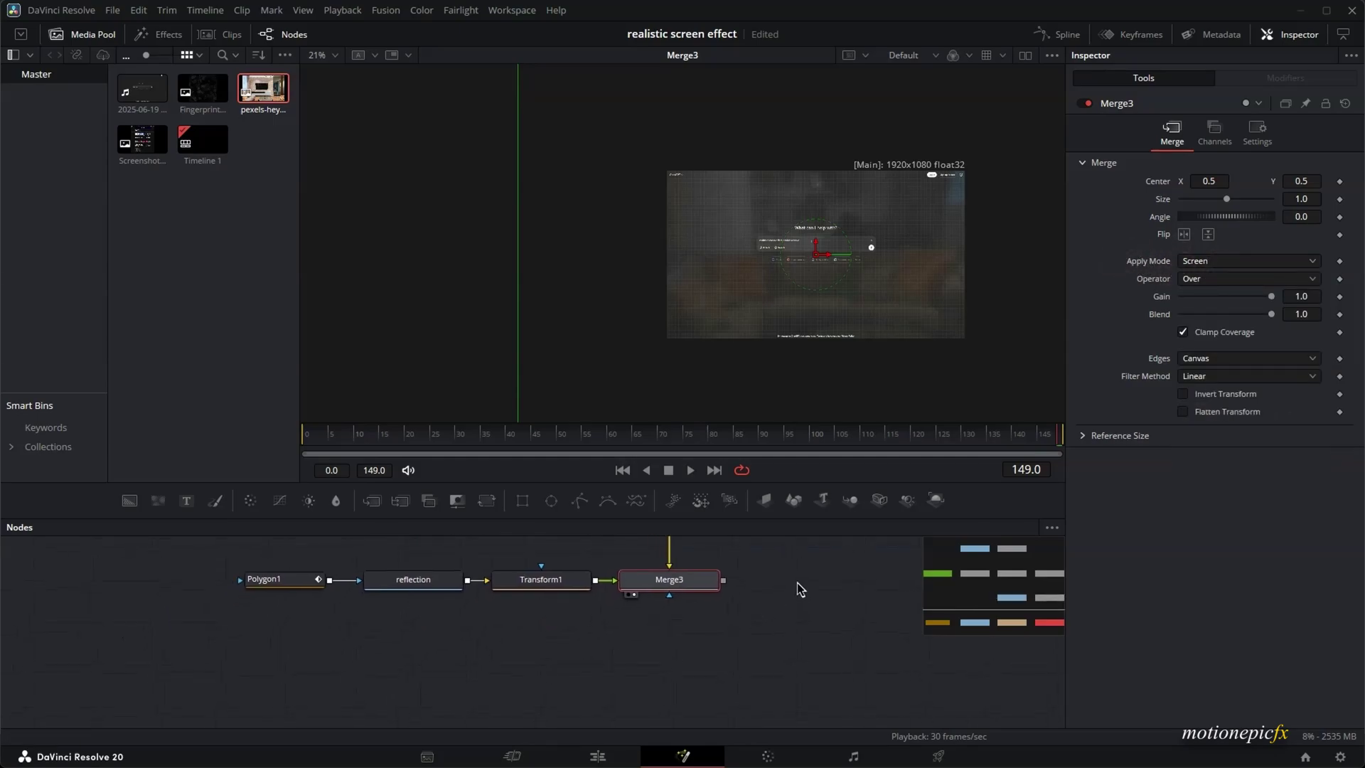
Move Polygon1, reflection and Transform1 further left in the node graph.
{"action": "left_click", "coordinate": [495, 593]}
{"action": "left_click_drag", "start_coordinate": [562, 593], "coordinate": [434, 597]}
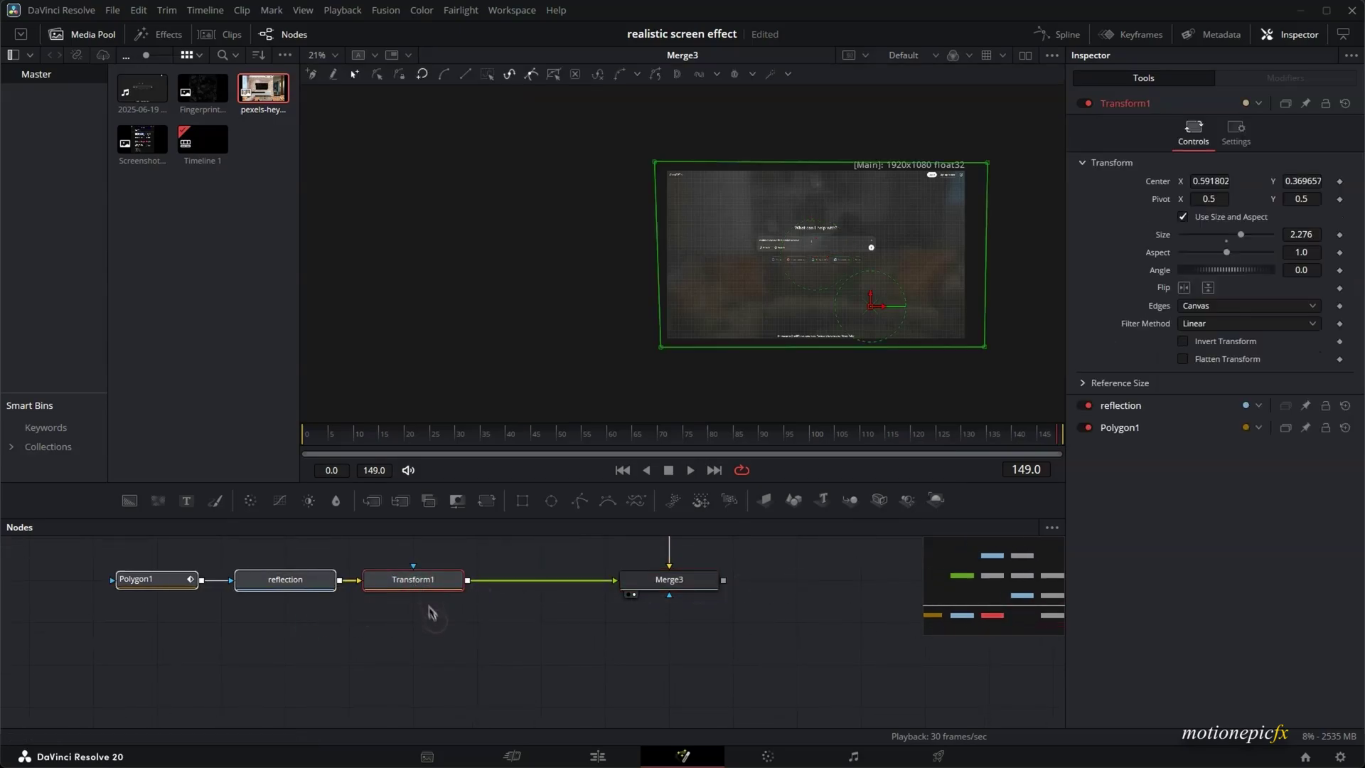
{"action": "left_click", "coordinate": [435, 590]}
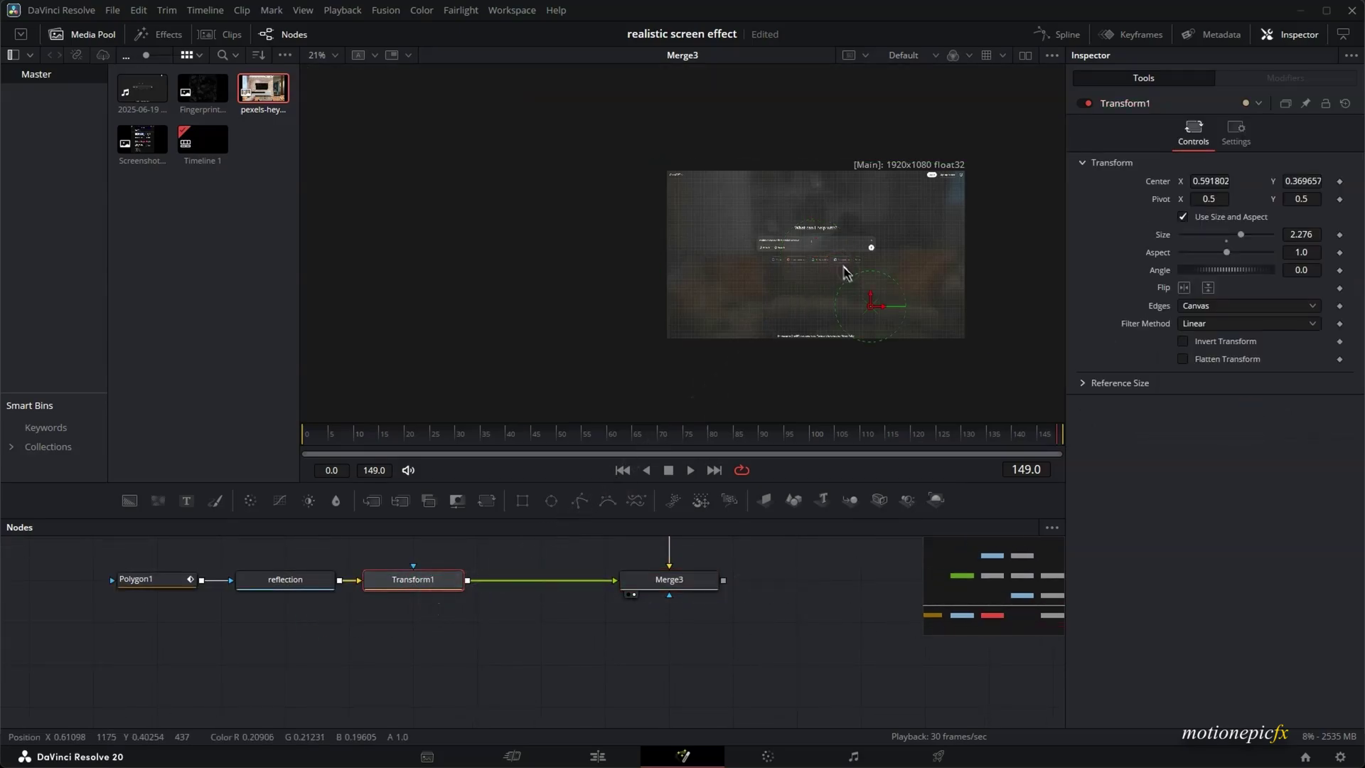
{"action": "scroll", "coordinate": [855, 283], "scroll_direction": "up", "scroll_amount": 5}
{"action": "scroll", "coordinate": [855, 282], "scroll_direction": "down", "scroll_amount": 3}
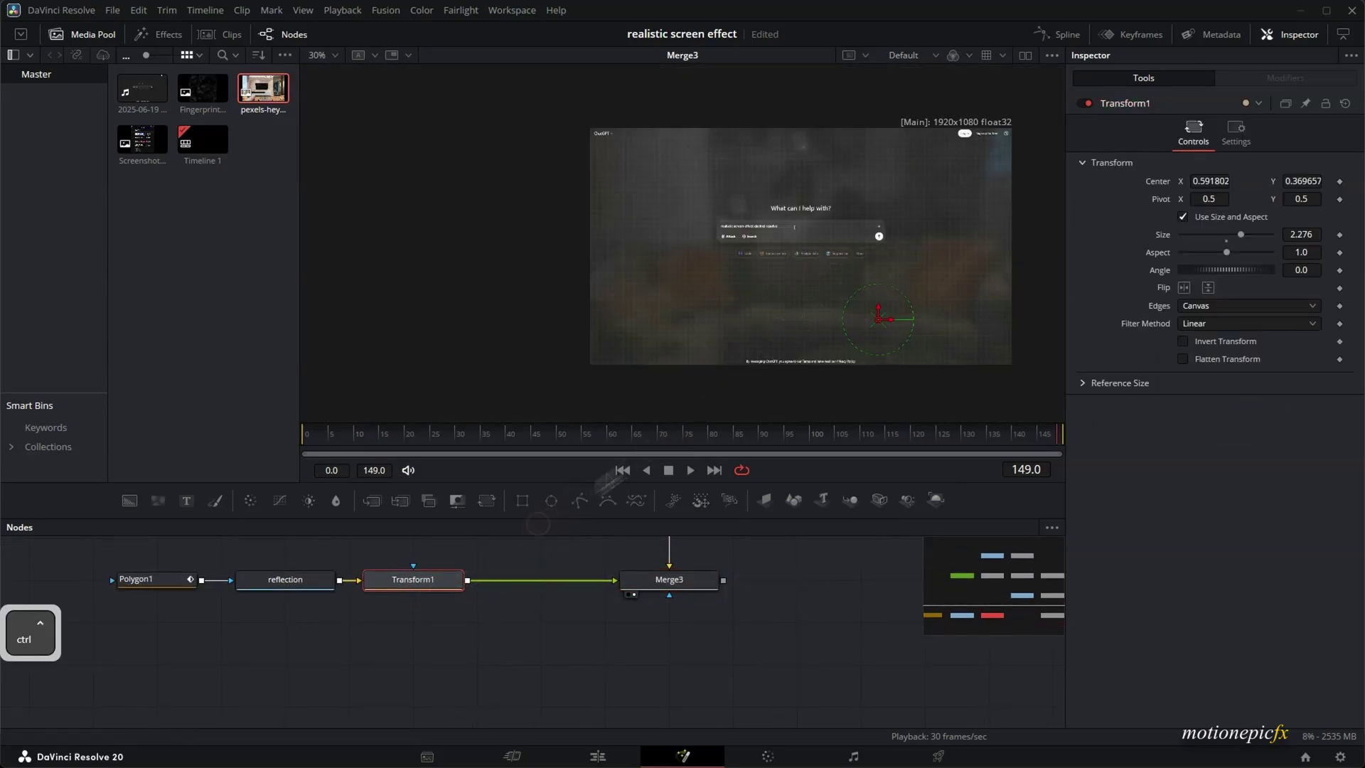
Add Brightness / Contrast after Transform1, testing Low and Clip Black before resetting them.
{"action": "key", "text": "shift+space"}
{"action": "type", "text": "bc"}
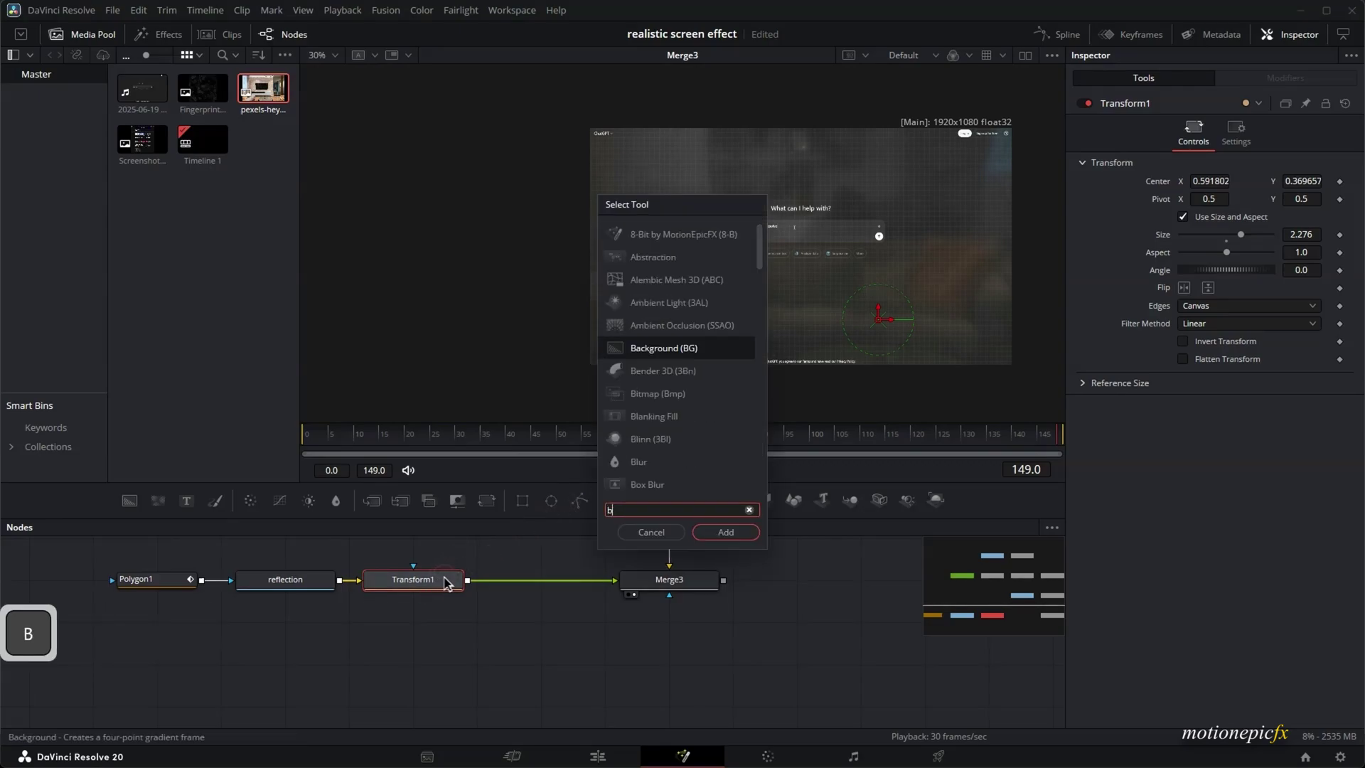
{"action": "left_click", "coordinate": [730, 534]}
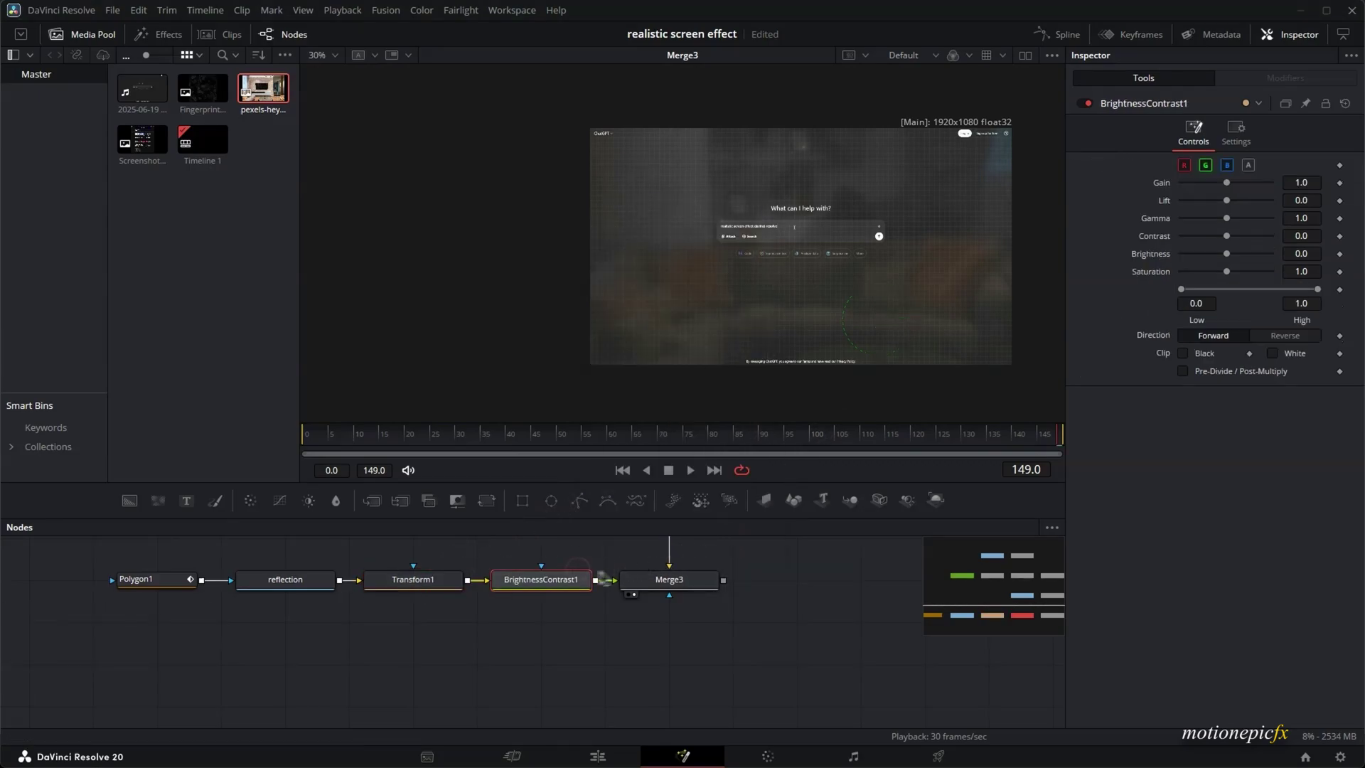
{"action": "left_click_drag", "start_coordinate": [1180, 289], "coordinate": [1192, 291]}
{"action": "left_click", "coordinate": [1182, 354]}
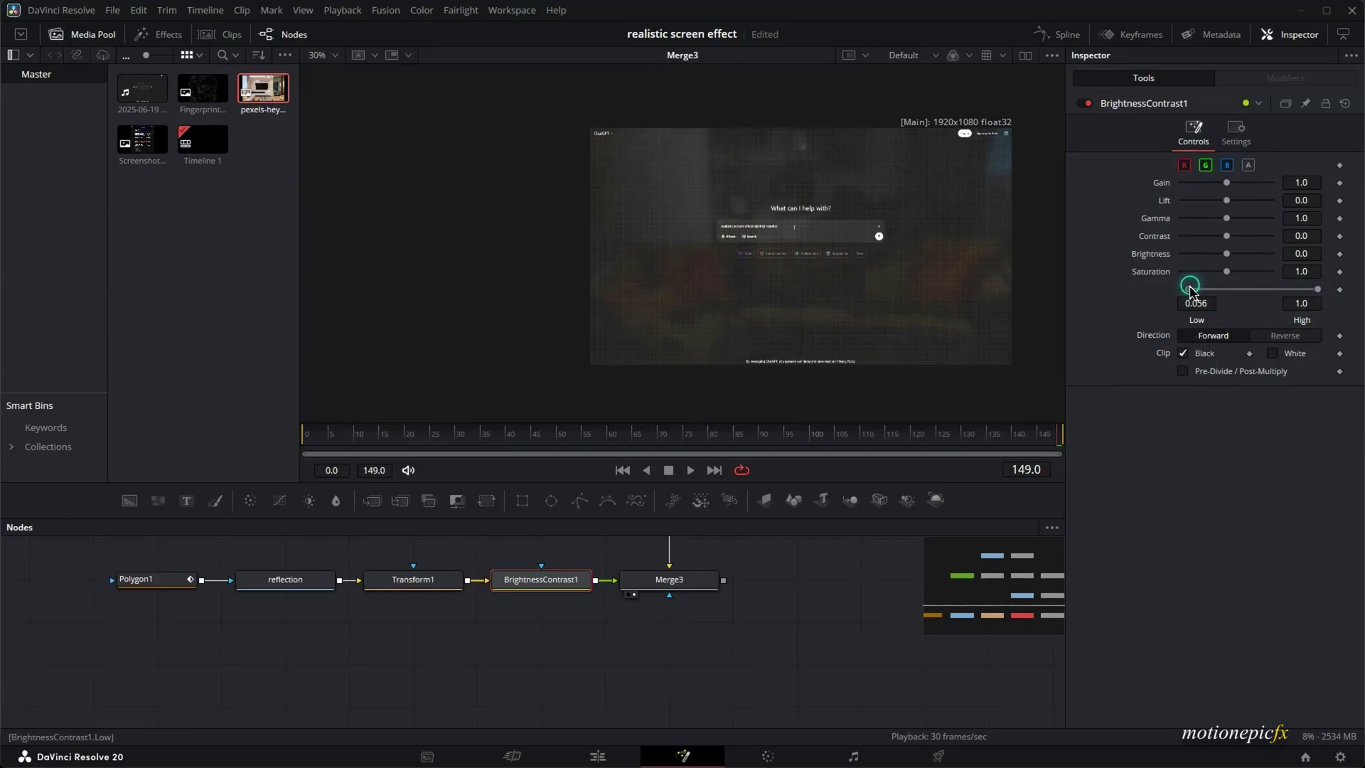
{"action": "left_click", "coordinate": [1181, 354]}
Select Merge3 and bring up the tool search.
{"action": "left_click_drag", "start_coordinate": [703, 600], "coordinate": [594, 670]}
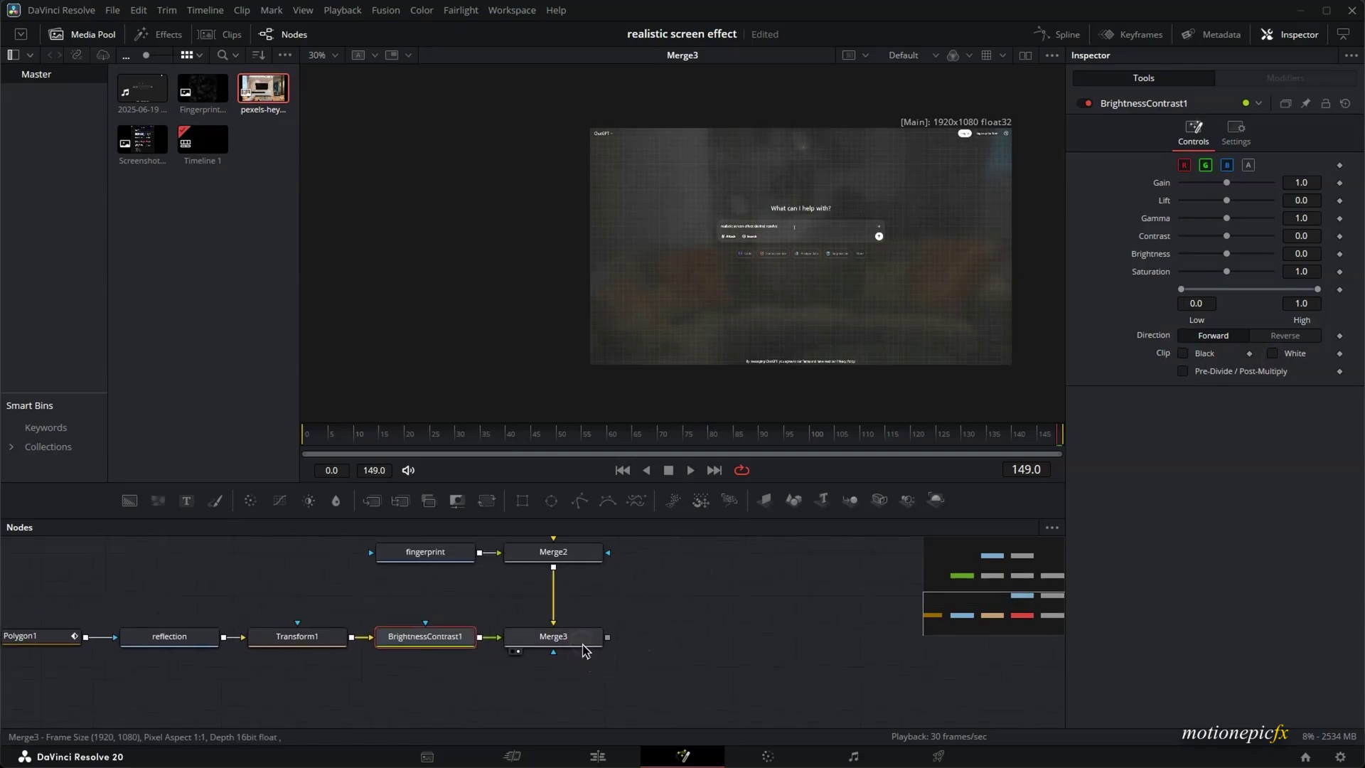
{"action": "left_click", "coordinate": [587, 649]}
{"action": "key", "text": "shift+space"}
Add a Sharpen node after Merge3, view its output, and set Amount to 0.5.
{"action": "type", "text": "bc"}
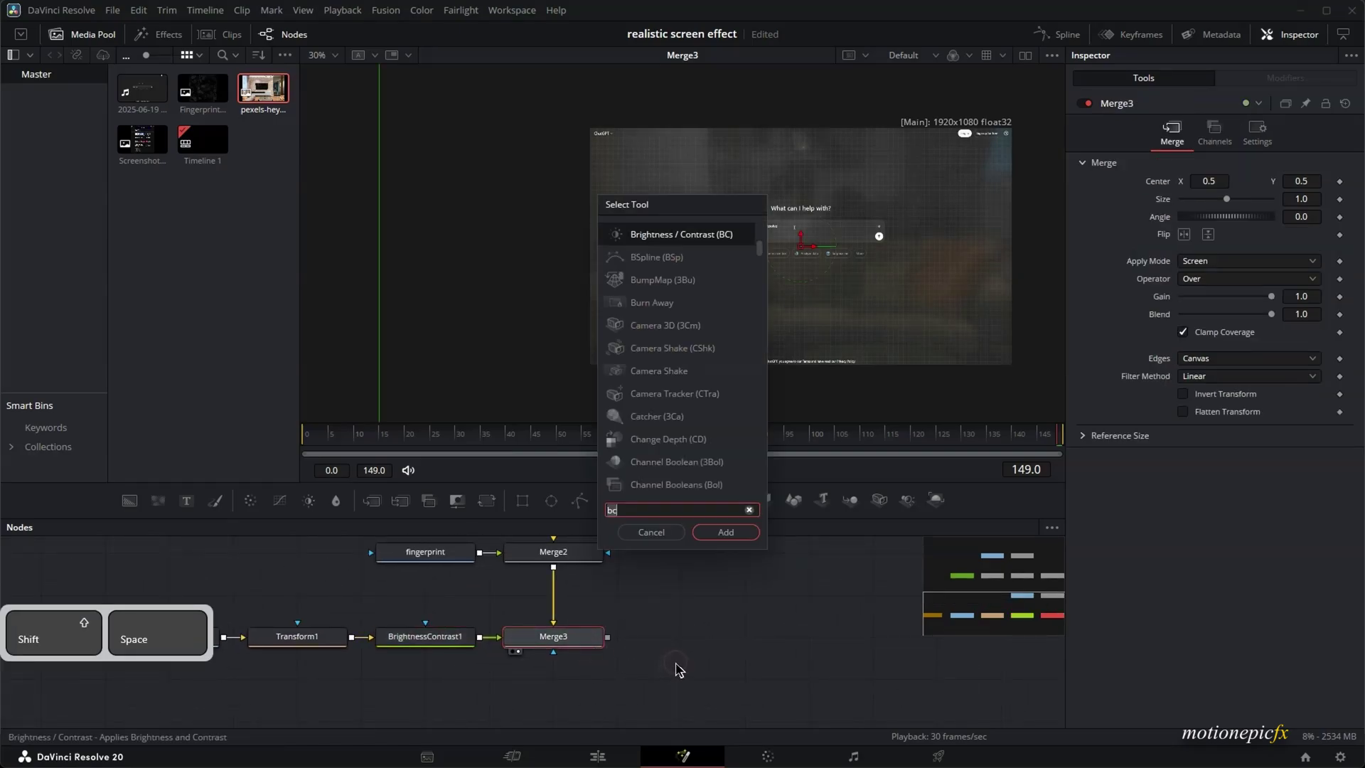
{"action": "key", "text": "BackSpace"}
{"action": "key", "text": "BackSpace"}
{"action": "type", "text": "sha"}
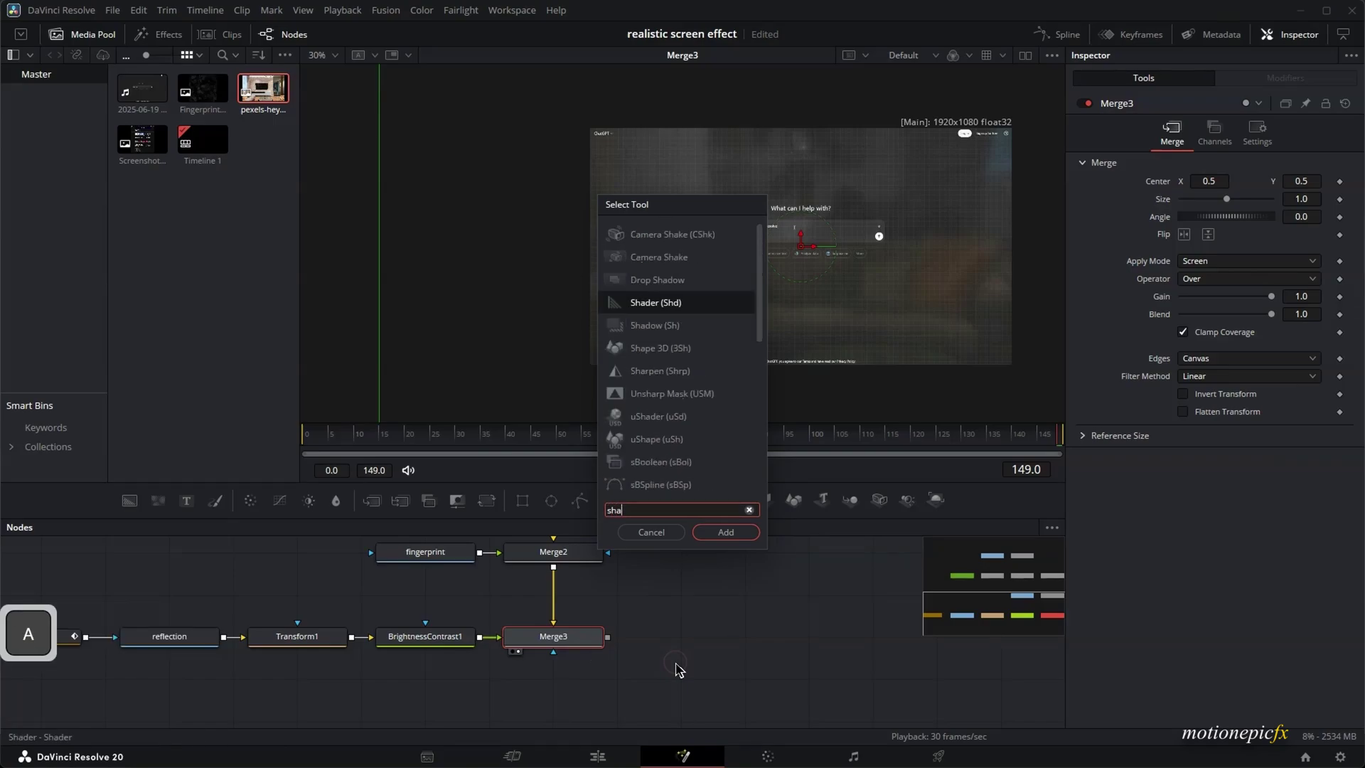
{"action": "key", "text": "Down"}
{"action": "key", "text": "Down"}
{"action": "key", "text": "Down"}
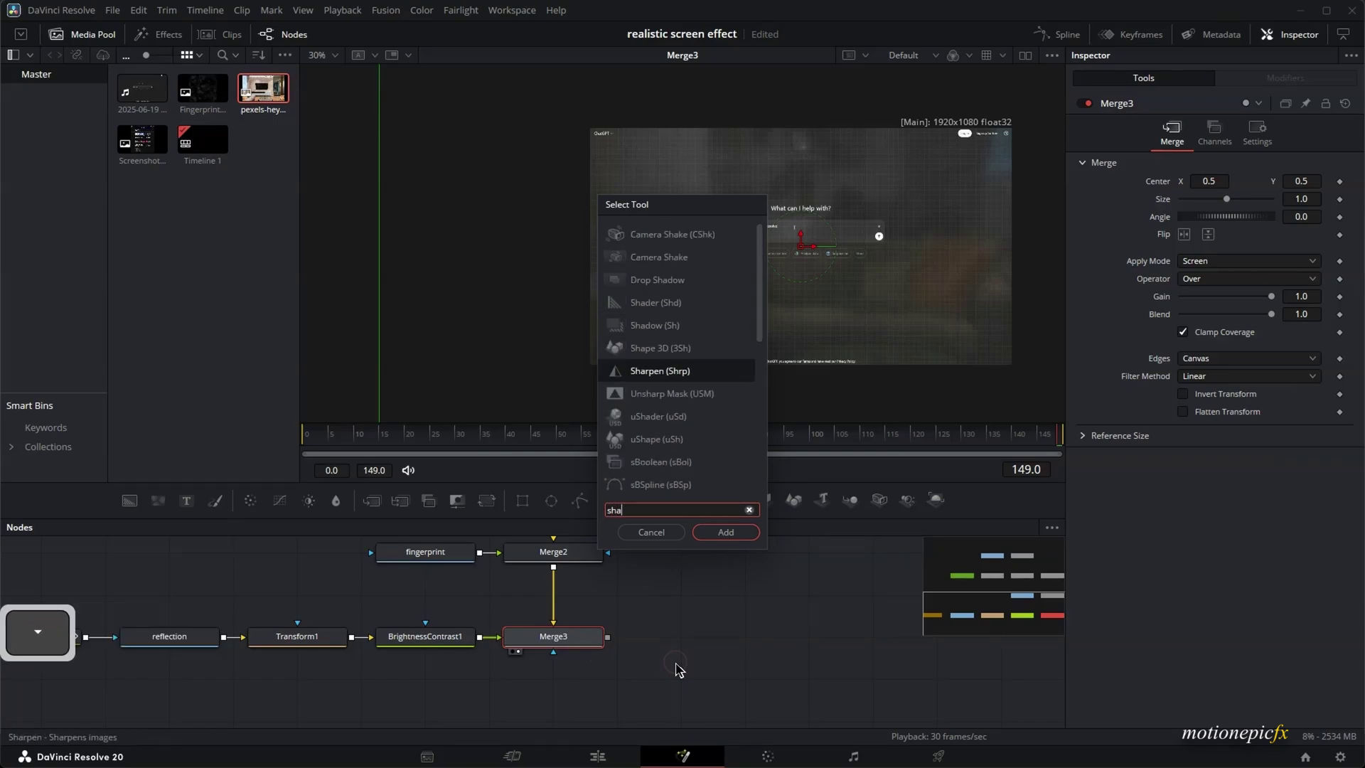
{"action": "key", "text": "Return"}
{"action": "left_click_drag", "start_coordinate": [715, 638], "coordinate": [804, 305]}
{"action": "scroll", "coordinate": [766, 242], "scroll_direction": "up", "scroll_amount": 3, "text": "ctrl"}
{"action": "scroll", "coordinate": [766, 242], "scroll_direction": "up", "scroll_amount": 5, "text": "ctrl"}
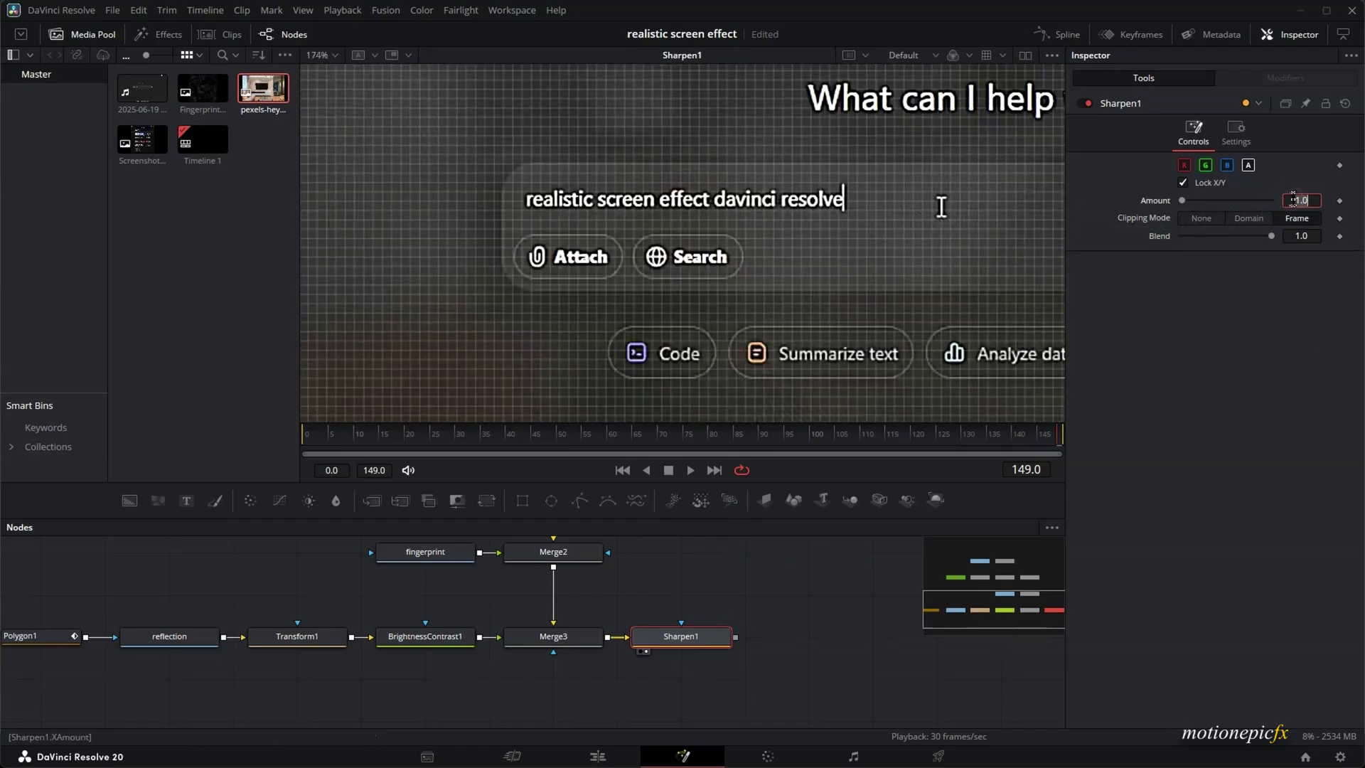
{"action": "type", "text": "0.5"}
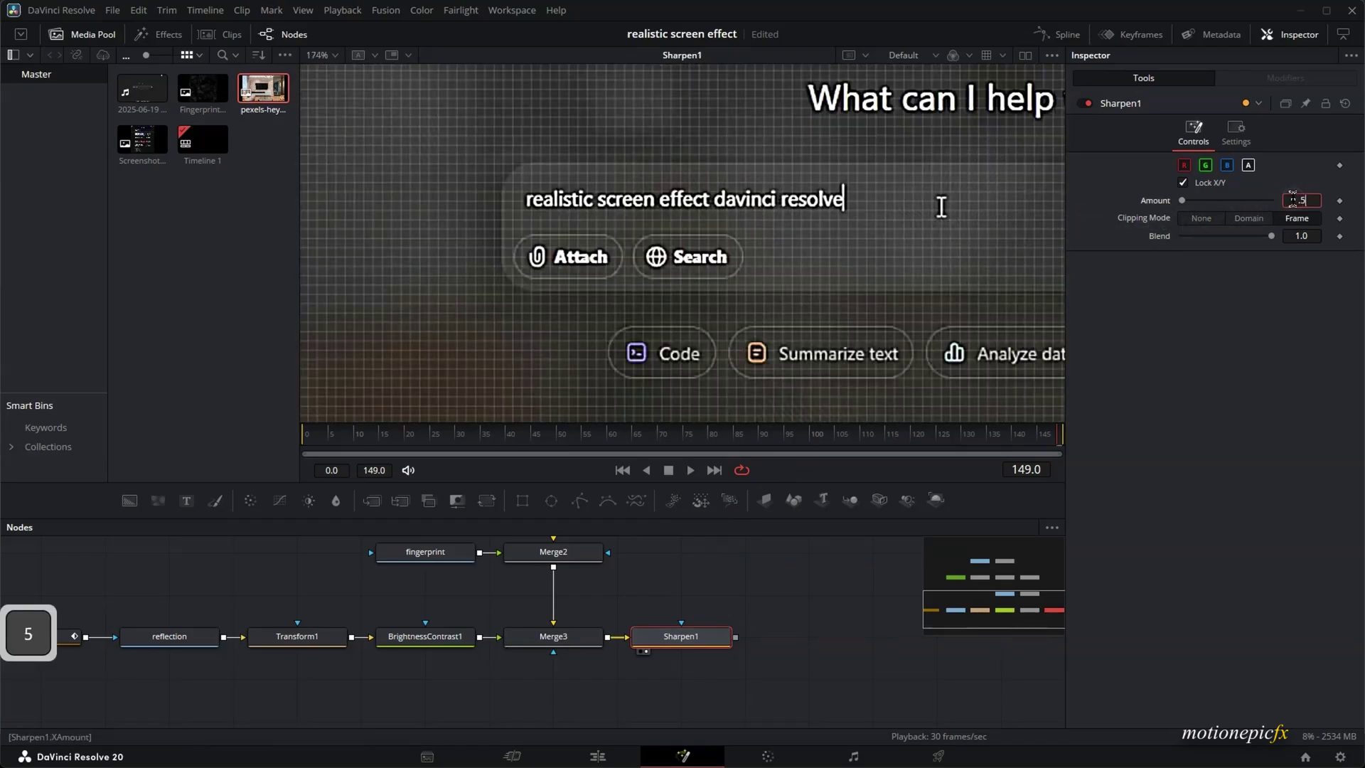
{"action": "key", "text": "Tab"}
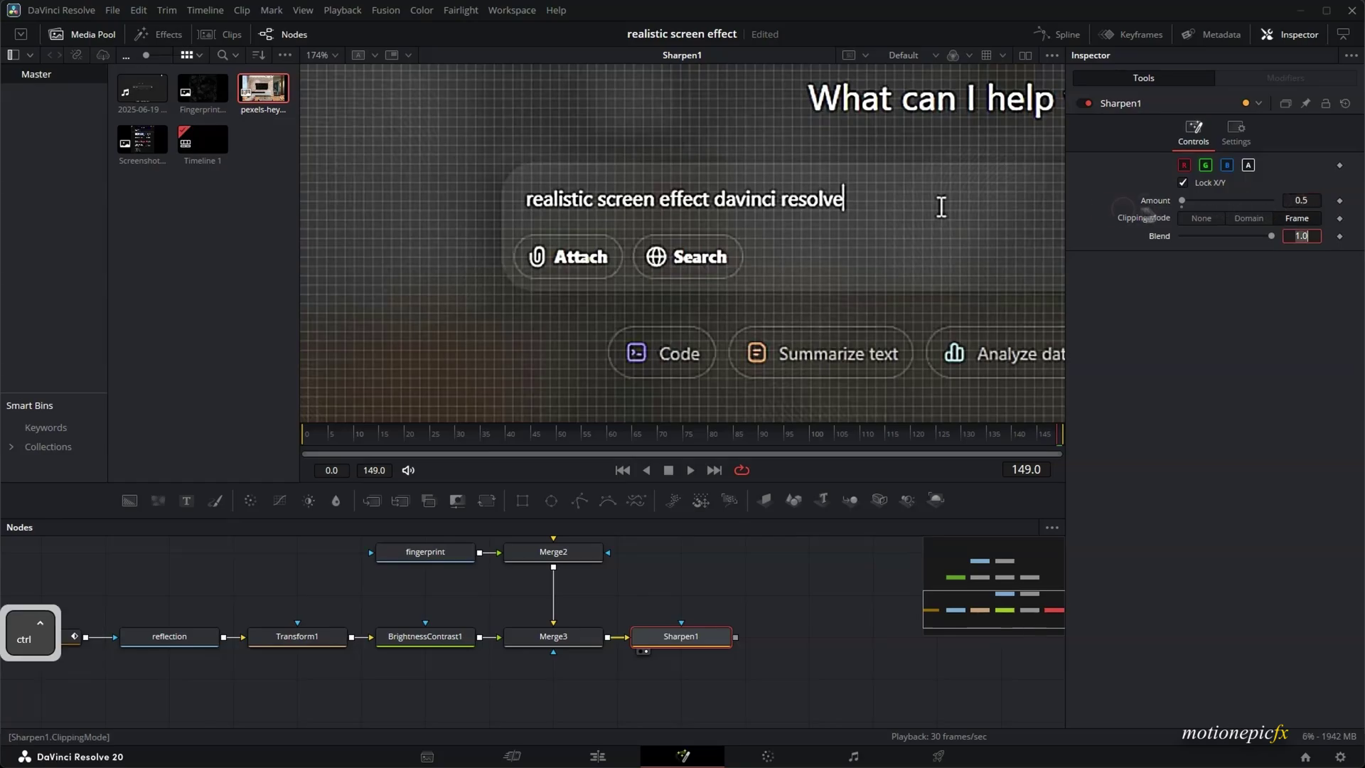
{"action": "scroll", "coordinate": [782, 256], "scroll_direction": "down", "scroll_amount": 5, "text": "ctrl"}
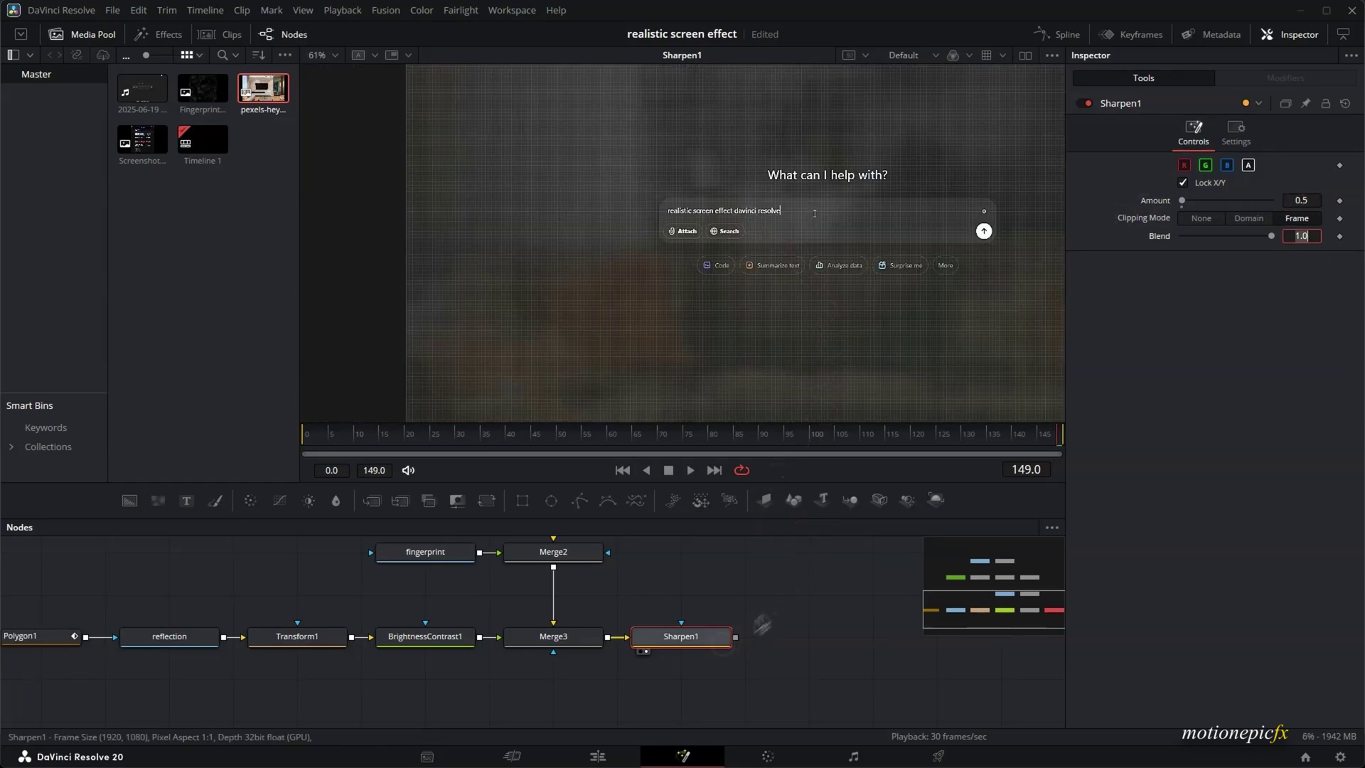
{"action": "key", "text": "shift+space"}
Add a PrismBlur node after Sharpen1 and view its output.
{"action": "type", "text": "sha"}
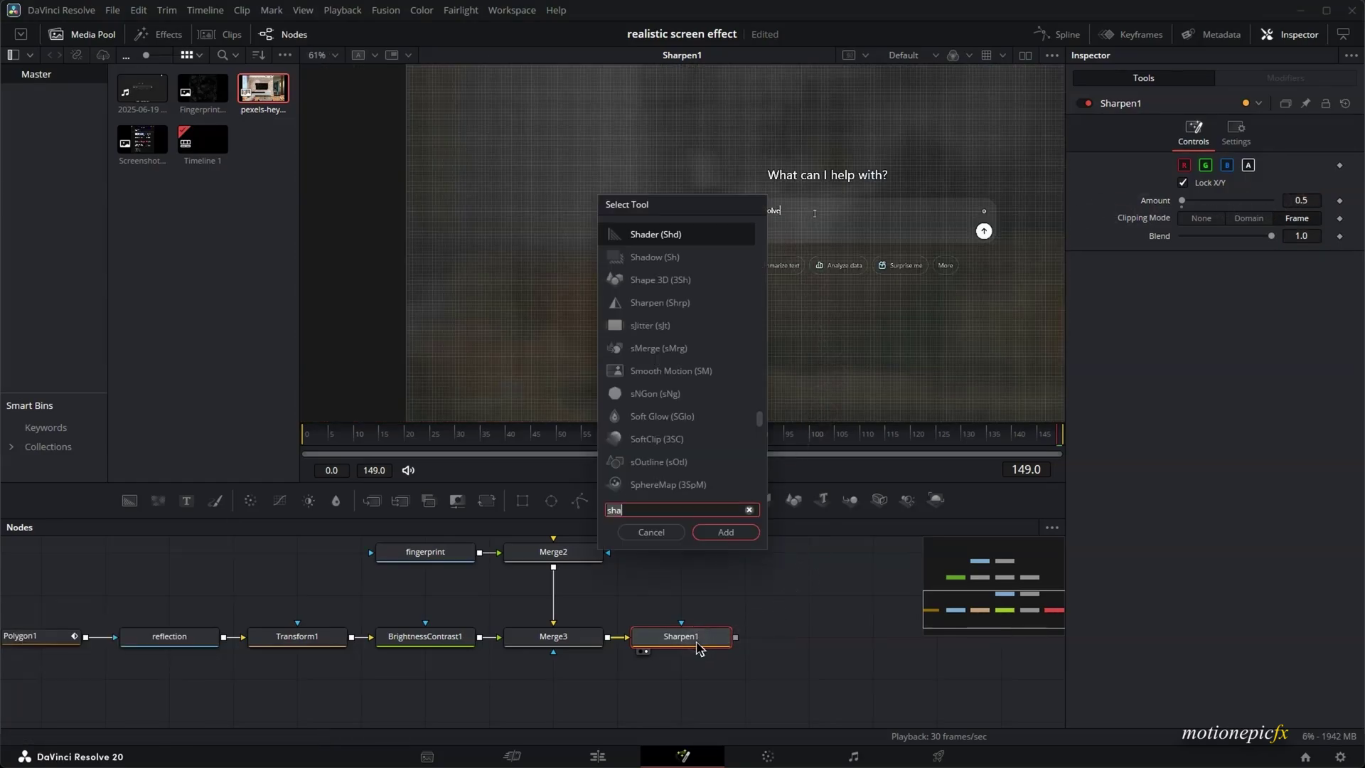
{"action": "key", "text": "BackSpace"}
{"action": "key", "text": "BackSpace"}
{"action": "key", "text": "BackSpace"}
{"action": "type", "text": "prism"}
{"action": "key", "text": "Return"}
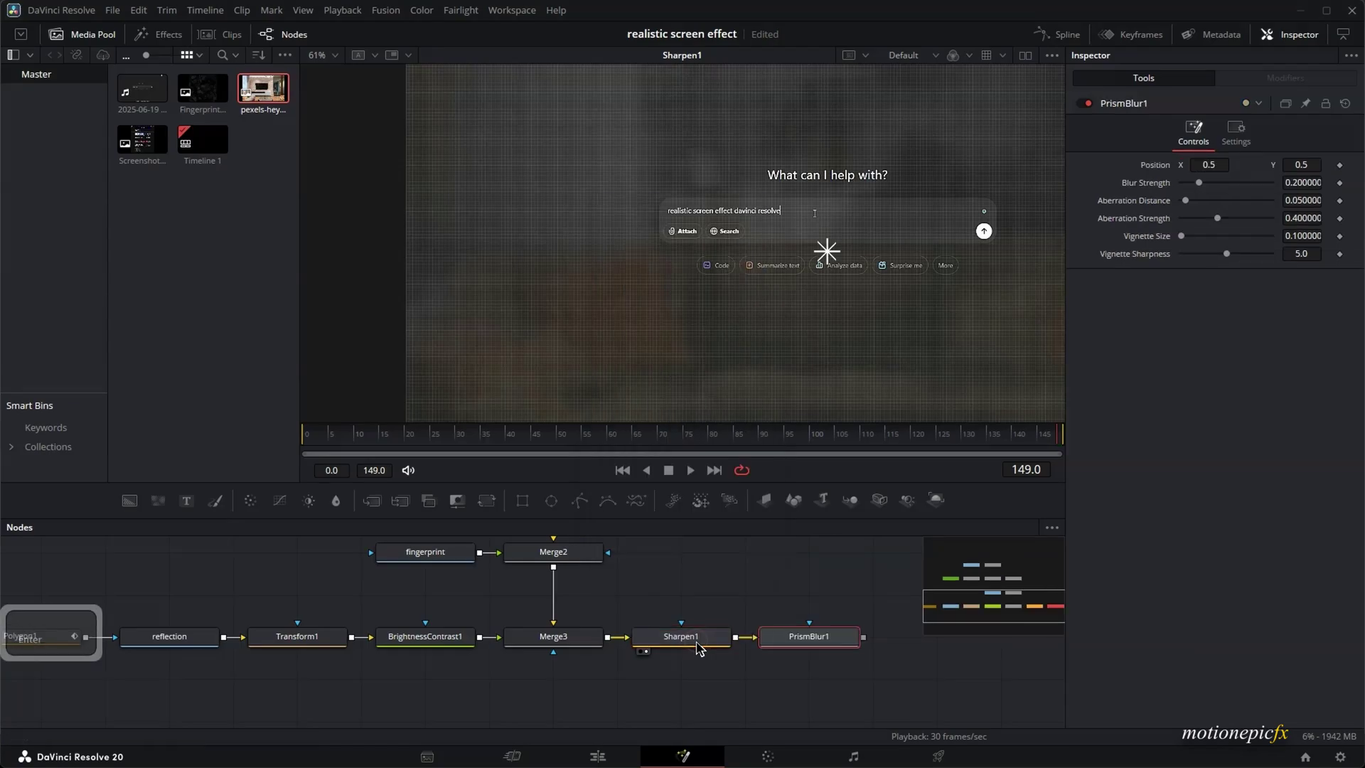
{"action": "left_click", "coordinate": [770, 650]}
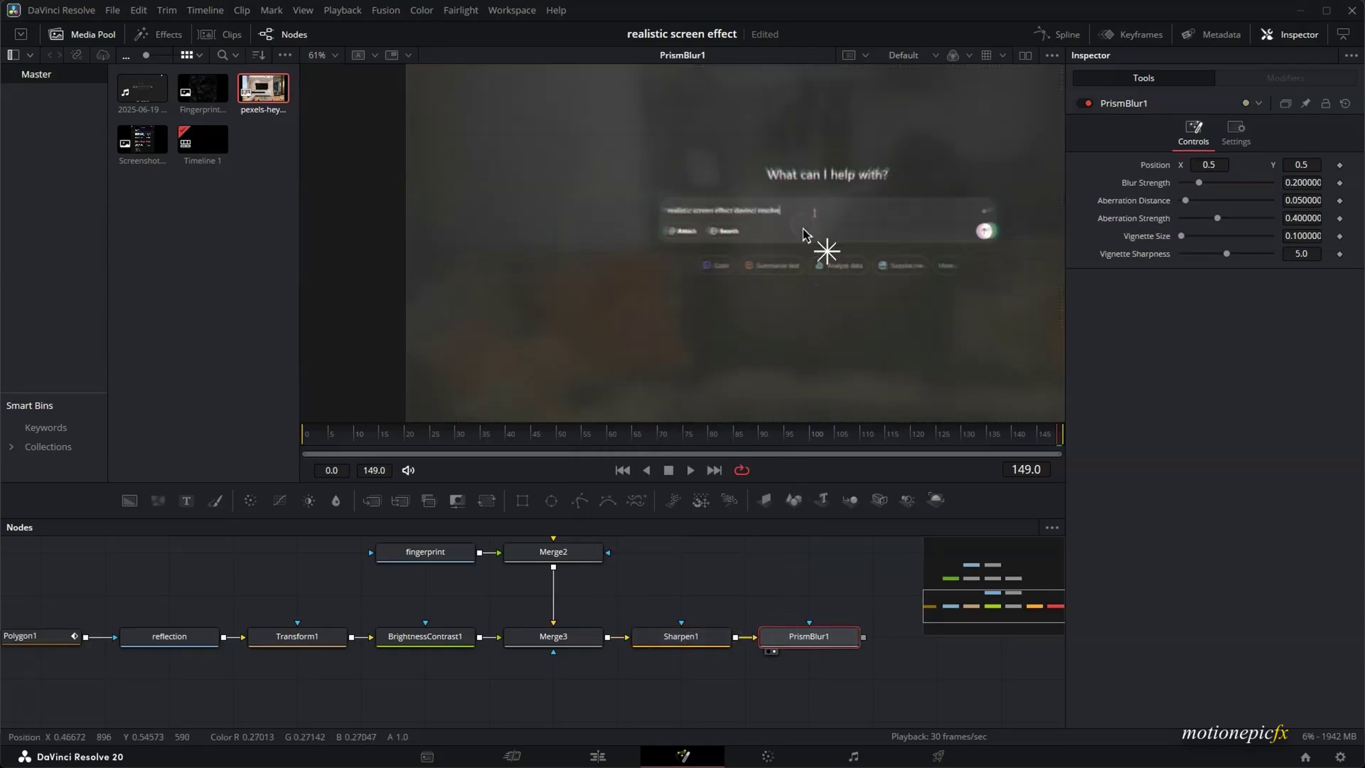
{"action": "scroll", "coordinate": [807, 227], "scroll_direction": "up", "scroll_amount": 5, "text": "ctrl"}
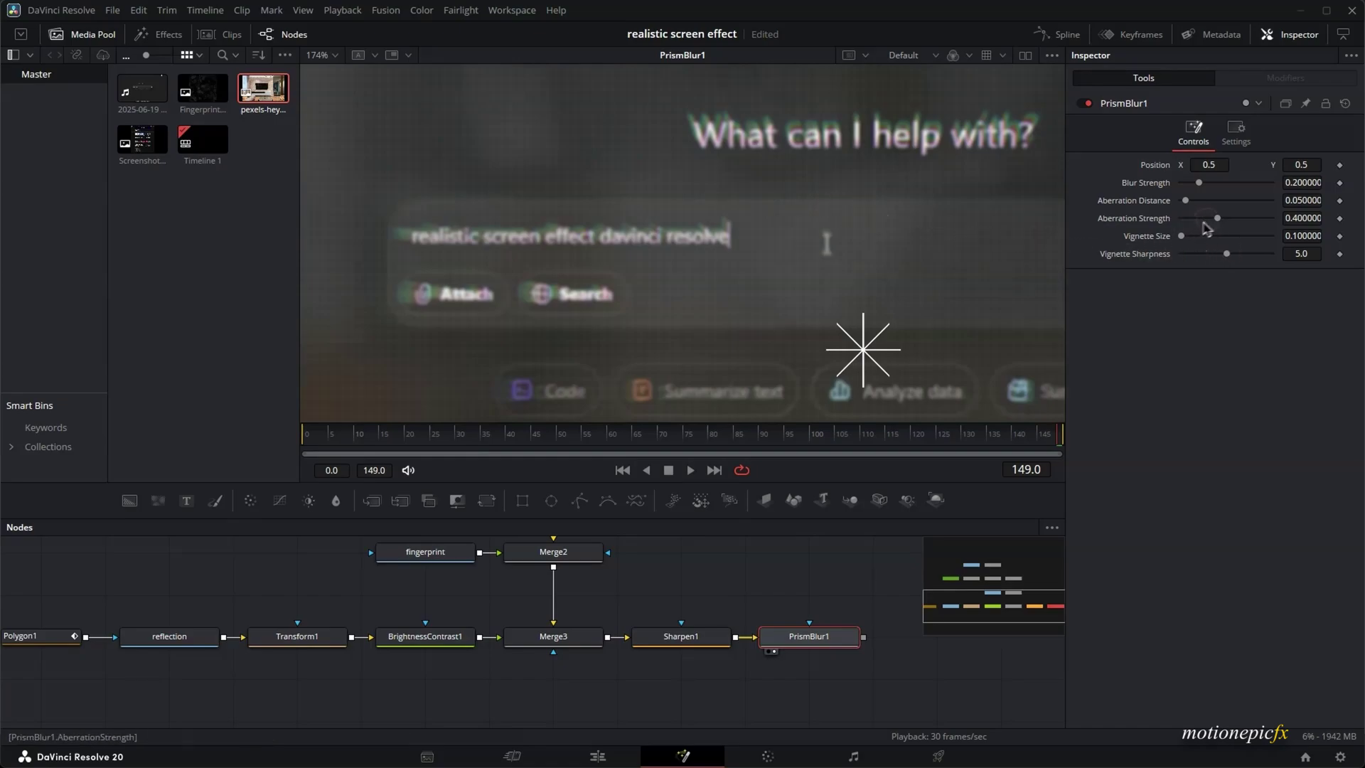
Set Aberration Strength 1.0, Blur Strength 0.0 and Aberration Distance 0.01.
{"action": "left_click_drag", "start_coordinate": [1216, 218], "coordinate": [1308, 224]}
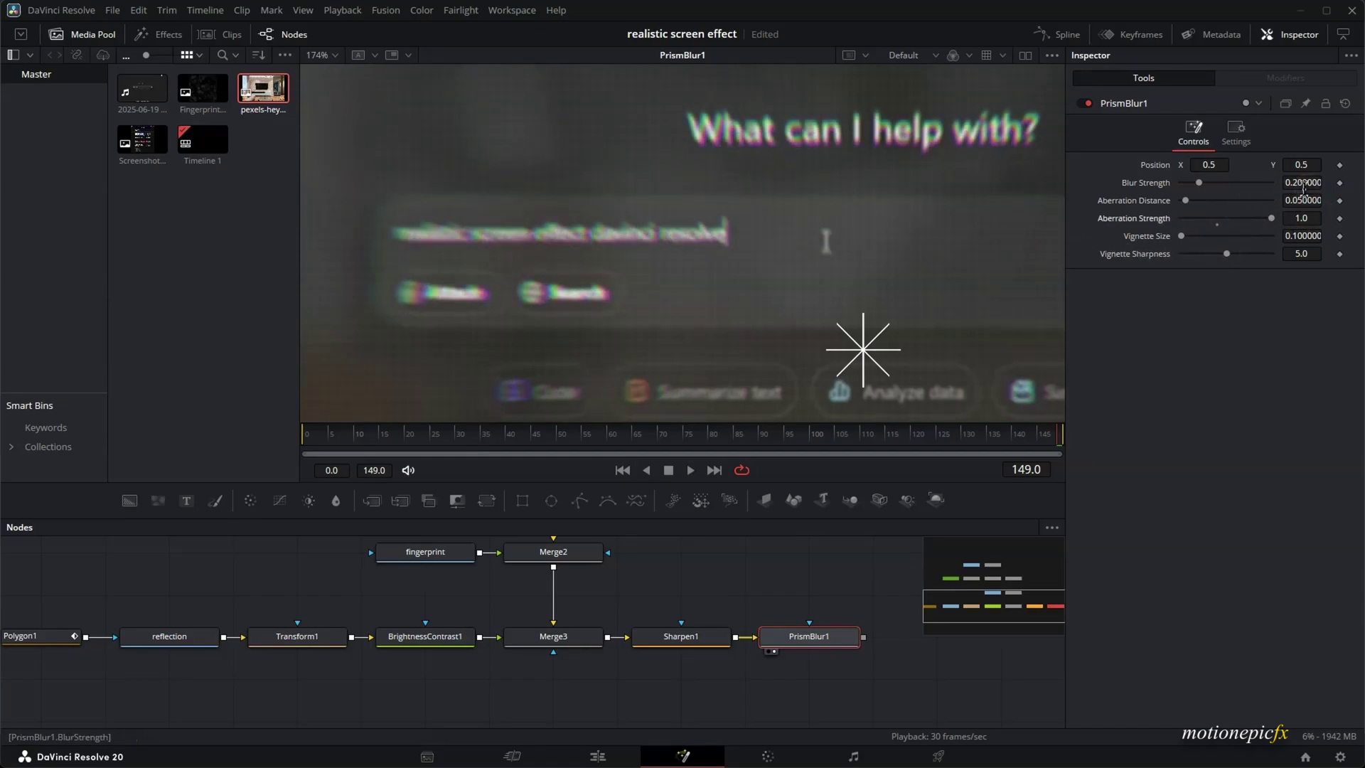
{"action": "left_click_drag", "start_coordinate": [1200, 187], "coordinate": [1130, 187]}
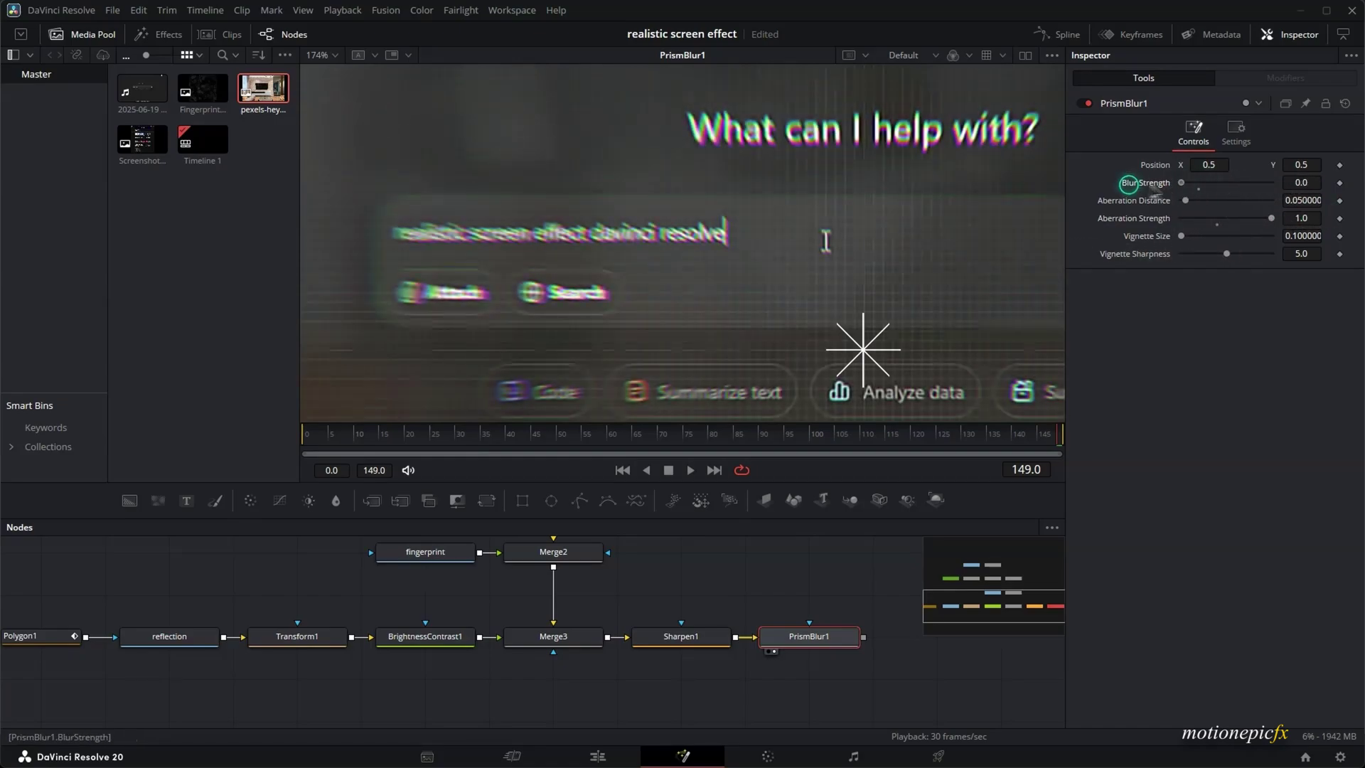
{"action": "left_click", "coordinate": [1301, 200]}
{"action": "type", "text": "0.01"}
{"action": "key", "text": "Return"}
Add a VariBlur node after PrismBlur1 and drag a new Background node into the graph.
{"action": "scroll", "coordinate": [804, 274], "scroll_direction": "down", "scroll_amount": 4}
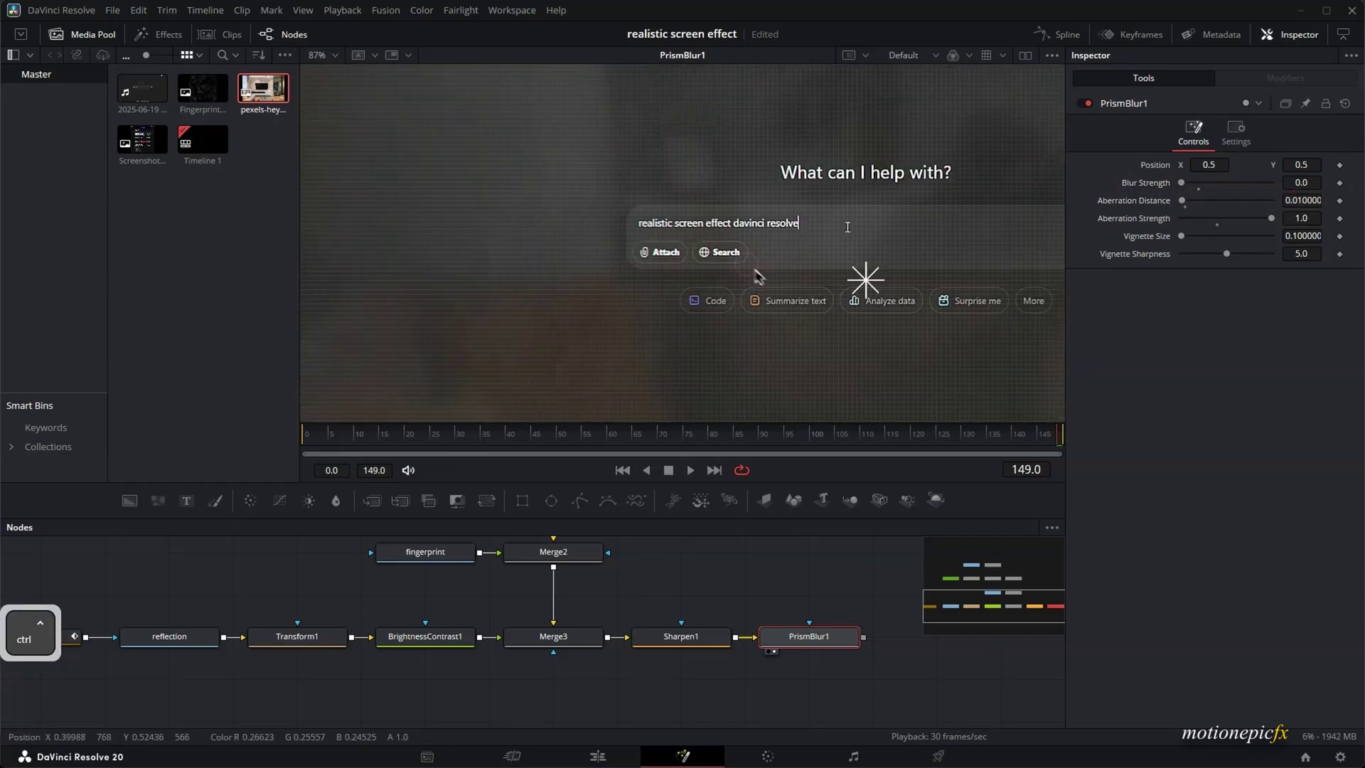
{"action": "left_click", "coordinate": [632, 630]}
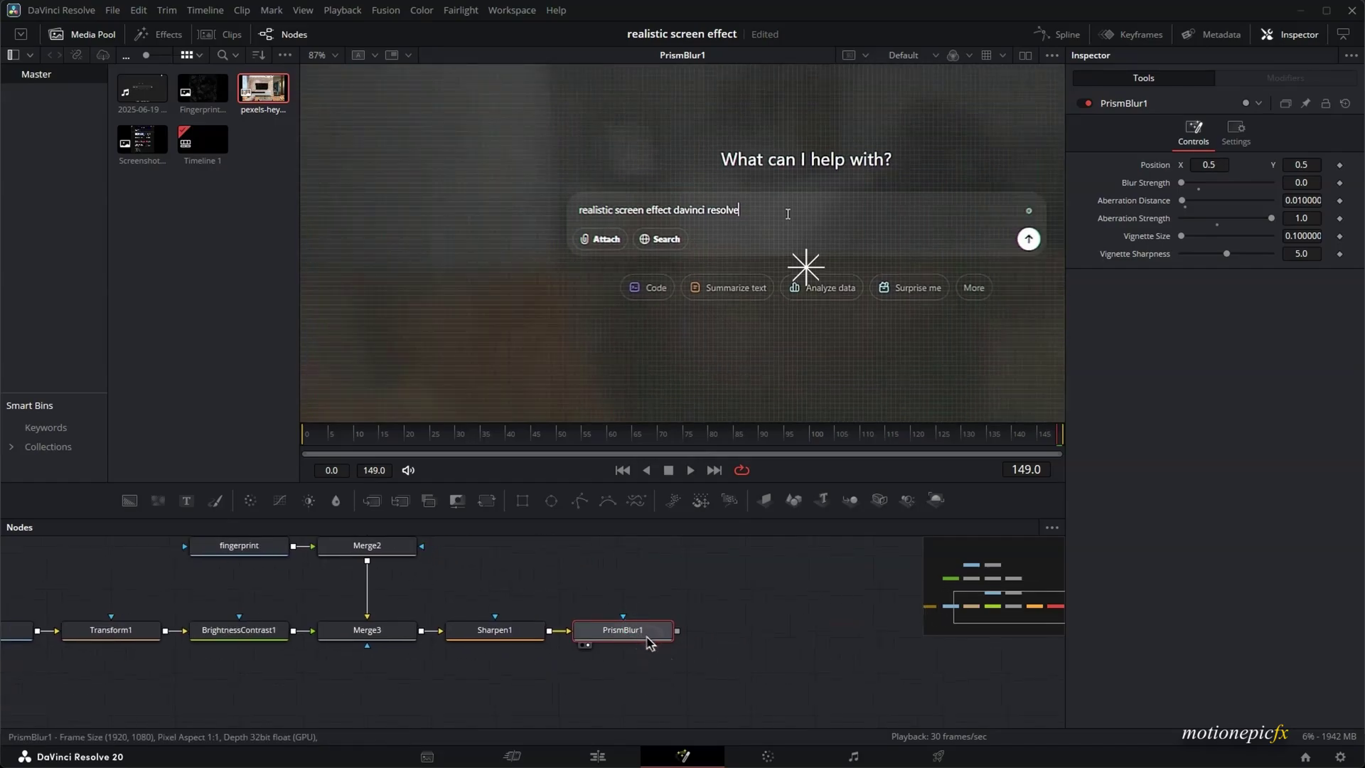
{"action": "key", "text": "shift+space"}
{"action": "type", "text": "pris"}
{"action": "key", "text": "BackSpace"}
{"action": "key", "text": "BackSpace"}
{"action": "key", "text": "BackSpace"}
{"action": "key", "text": "BackSpace"}
{"action": "type", "text": "vari"}
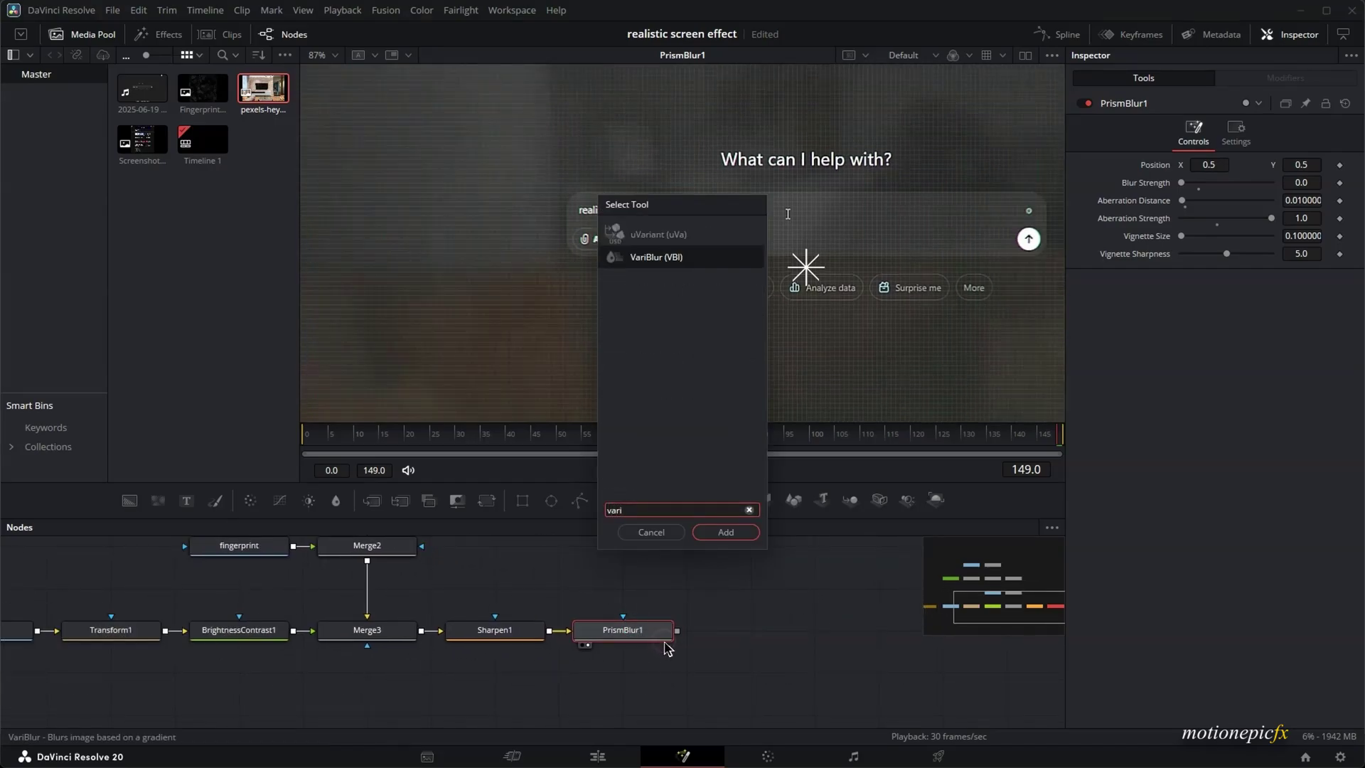
{"action": "key", "text": "Return"}
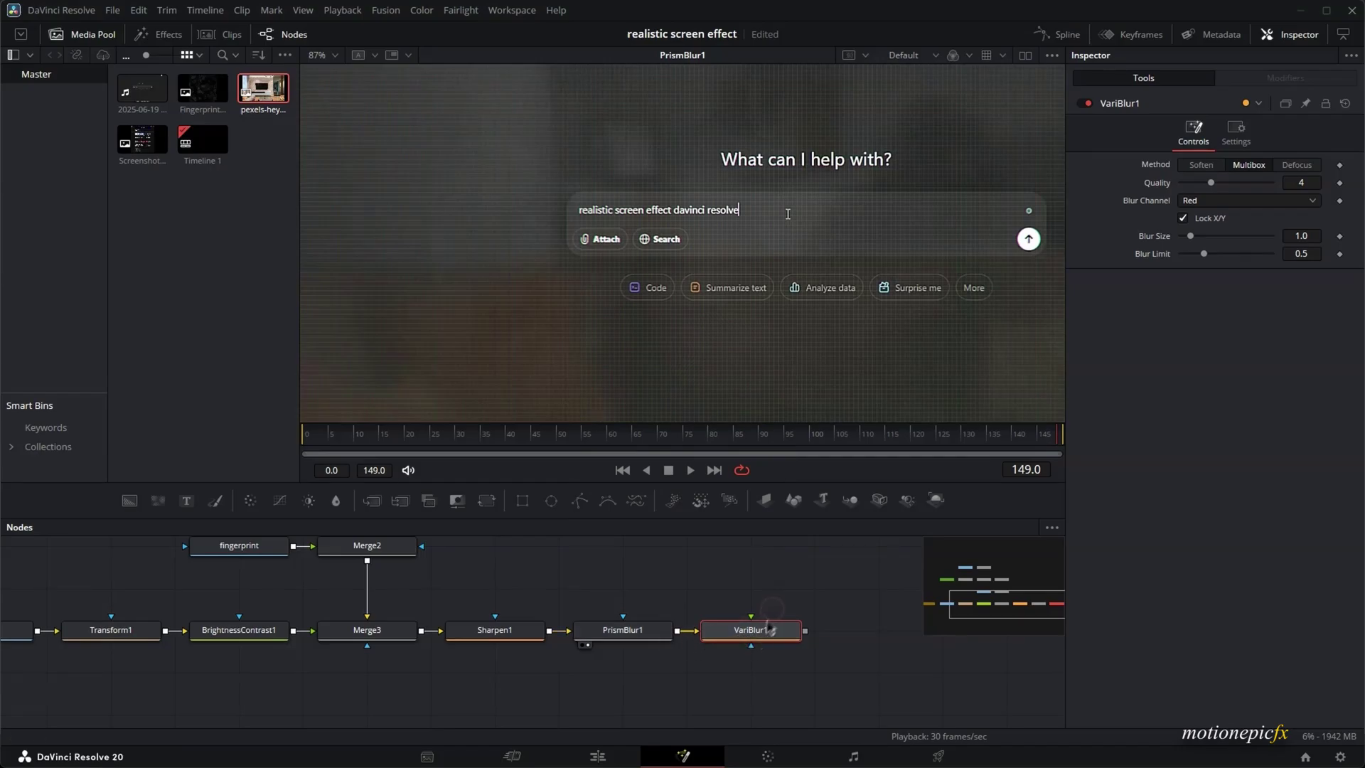
{"action": "scroll", "coordinate": [744, 637], "scroll_direction": "up", "scroll_amount": 1}
{"action": "scroll", "coordinate": [711, 639], "scroll_direction": "right", "scroll_amount": 3}
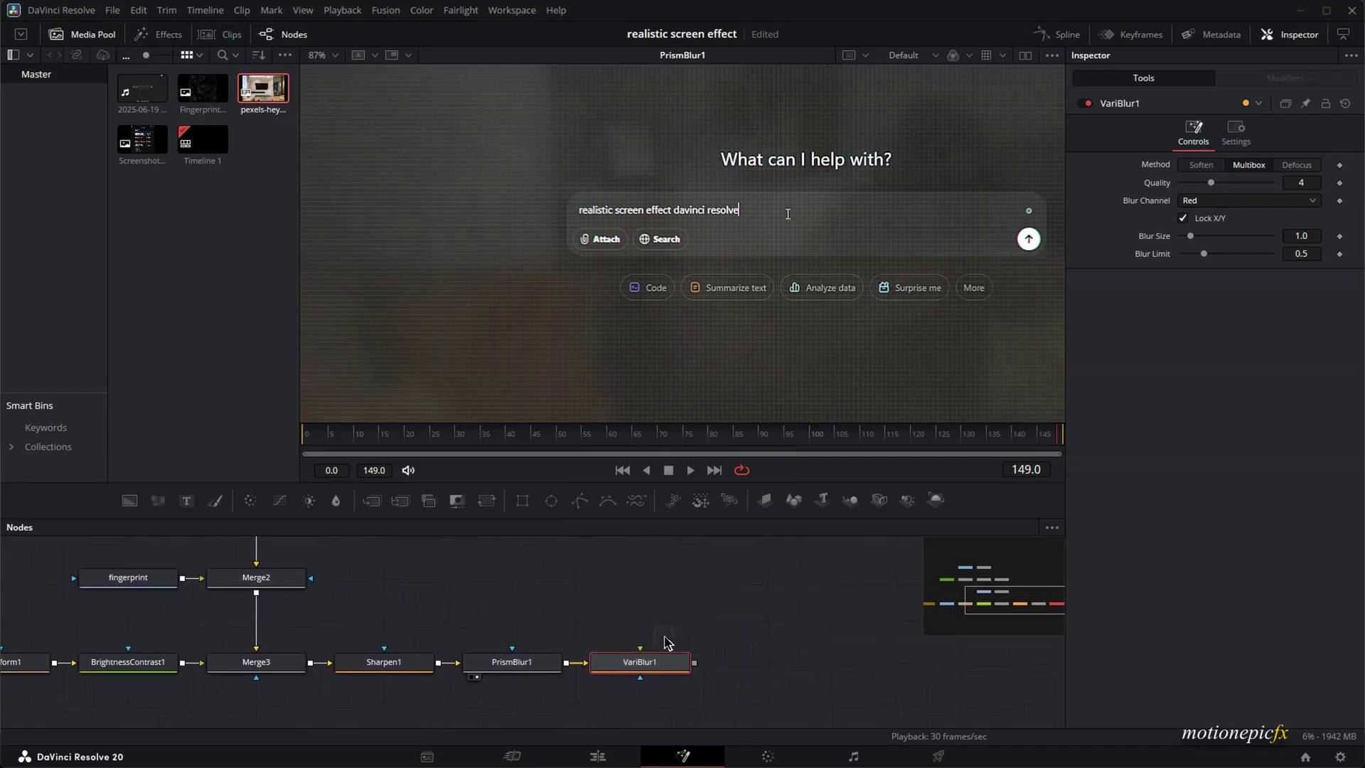
{"action": "scroll", "coordinate": [725, 278], "scroll_direction": "down", "scroll_amount": 1}
{"action": "scroll", "coordinate": [711, 124], "scroll_direction": "down", "scroll_amount": 1}
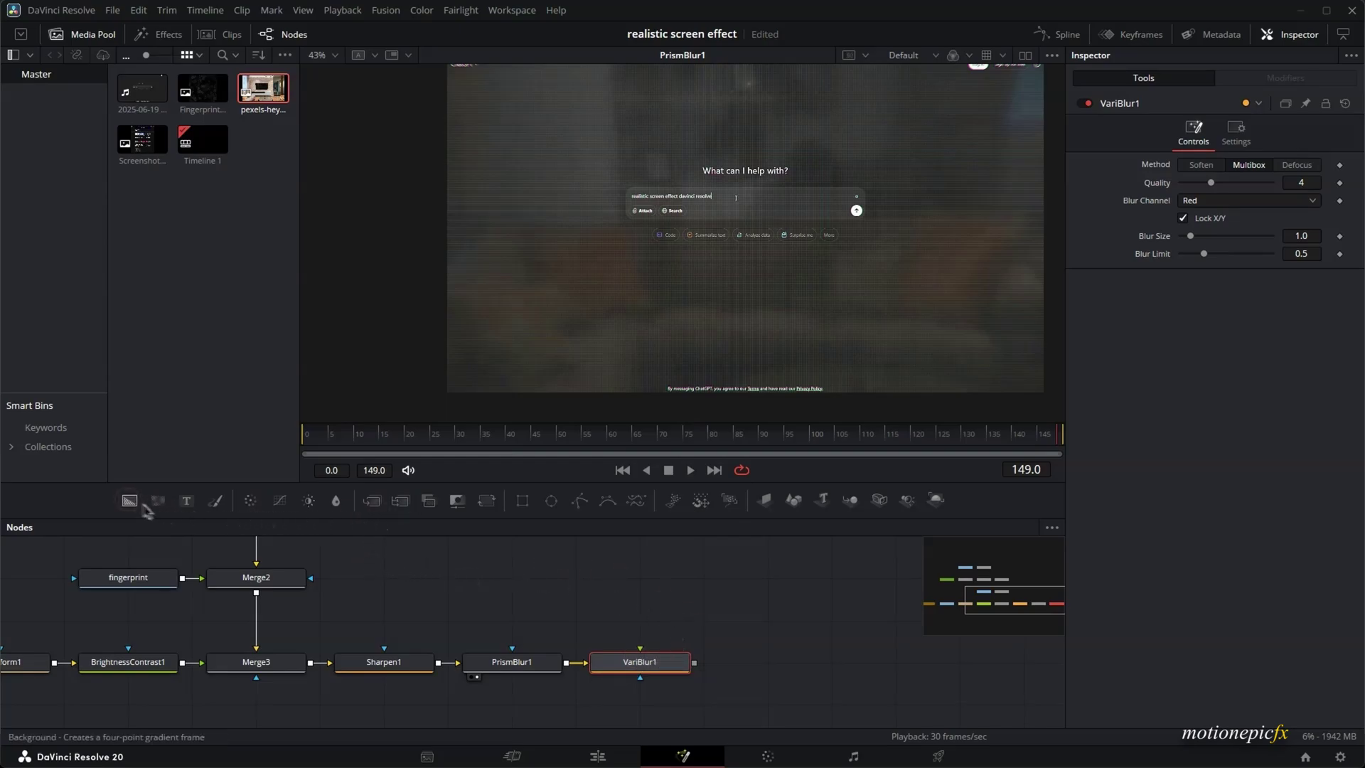
{"action": "left_click_drag", "start_coordinate": [129, 500], "coordinate": [672, 629]}
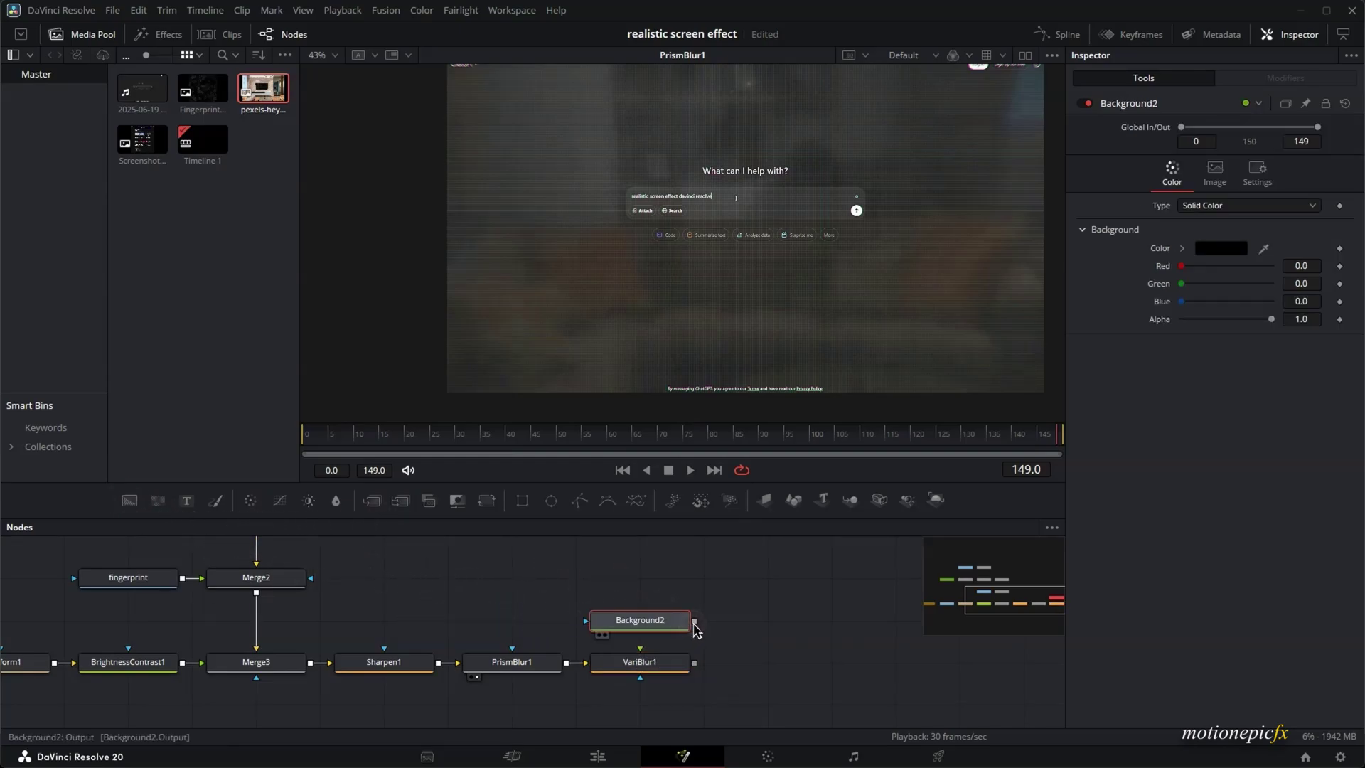
Try VariBlur1's Blur Size at 10.0, then undo it back to 1.0.
{"action": "left_click", "coordinate": [648, 662]}
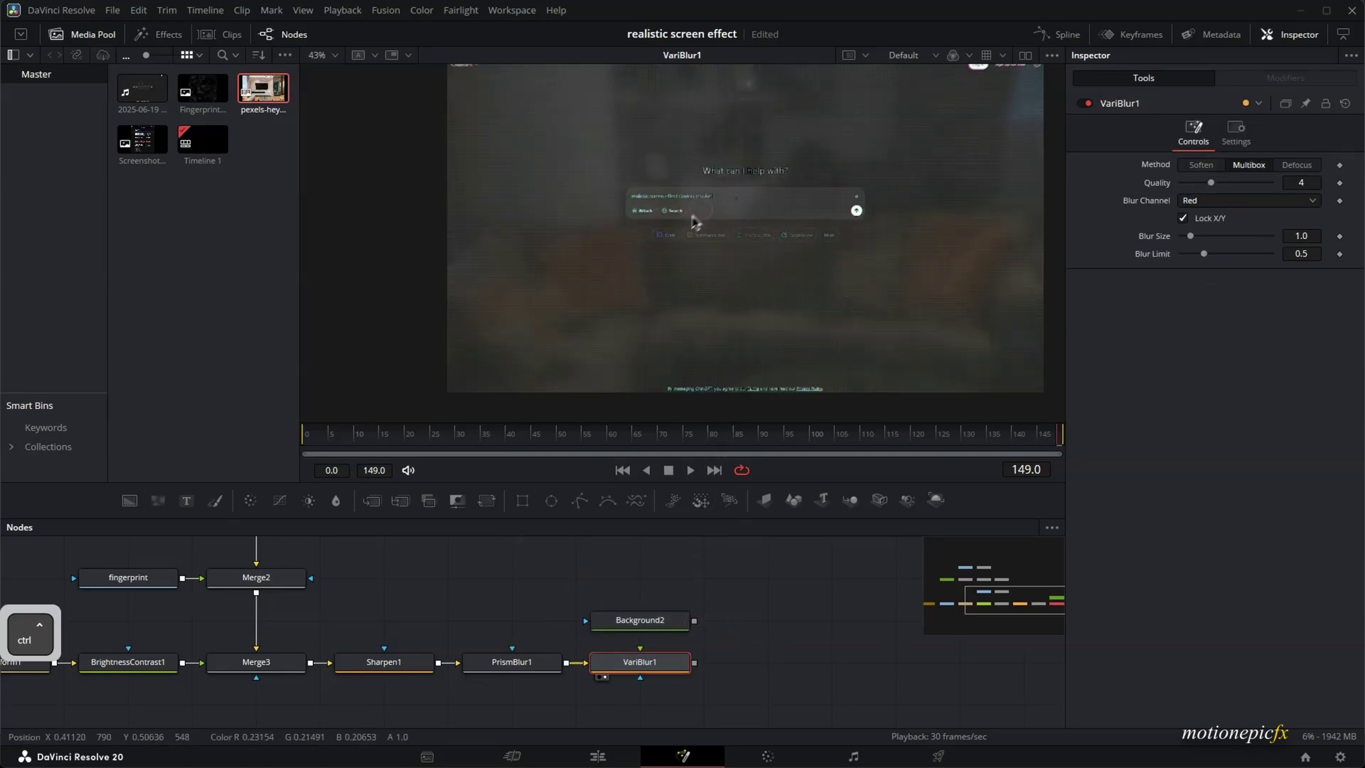
{"action": "scroll", "coordinate": [697, 213], "scroll_direction": "up", "scroll_amount": 5, "text": "ctrl"}
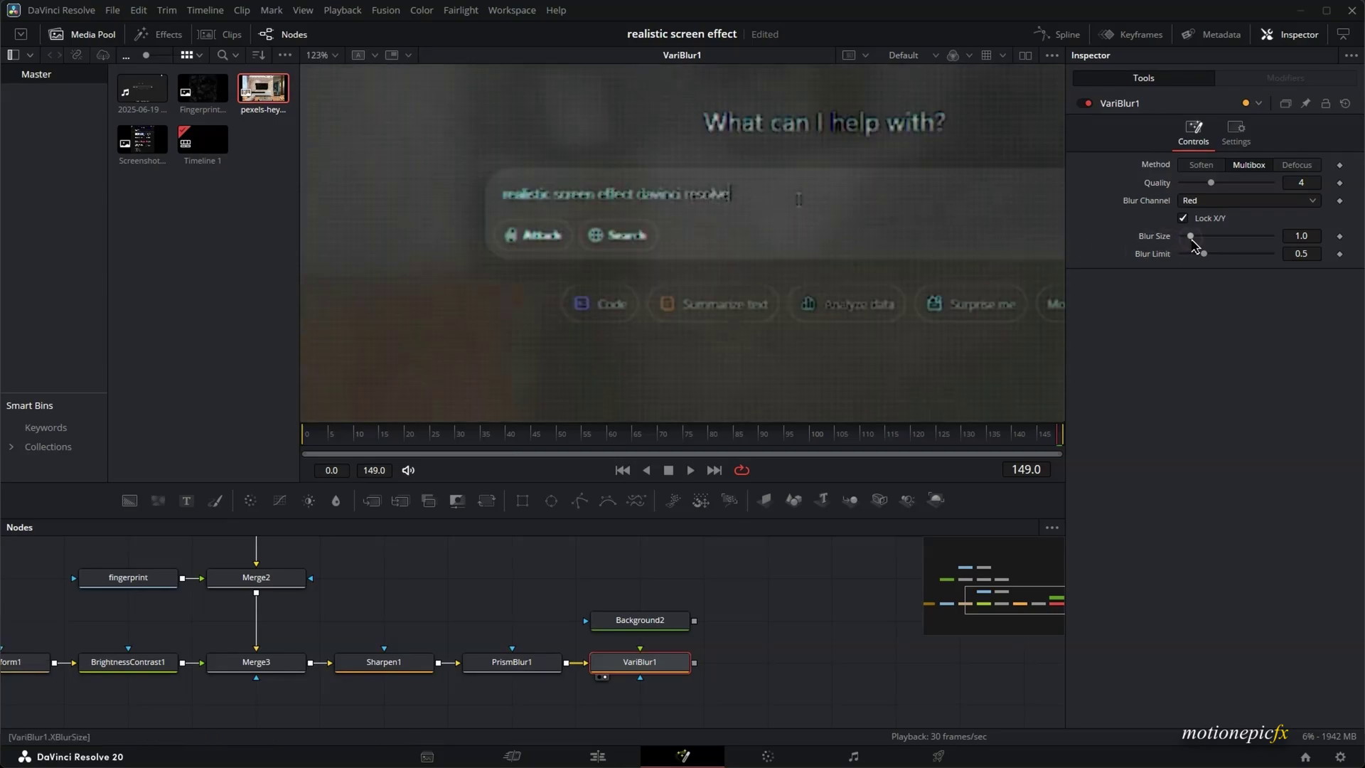
{"action": "left_click_drag", "start_coordinate": [1191, 236], "coordinate": [1288, 237]}
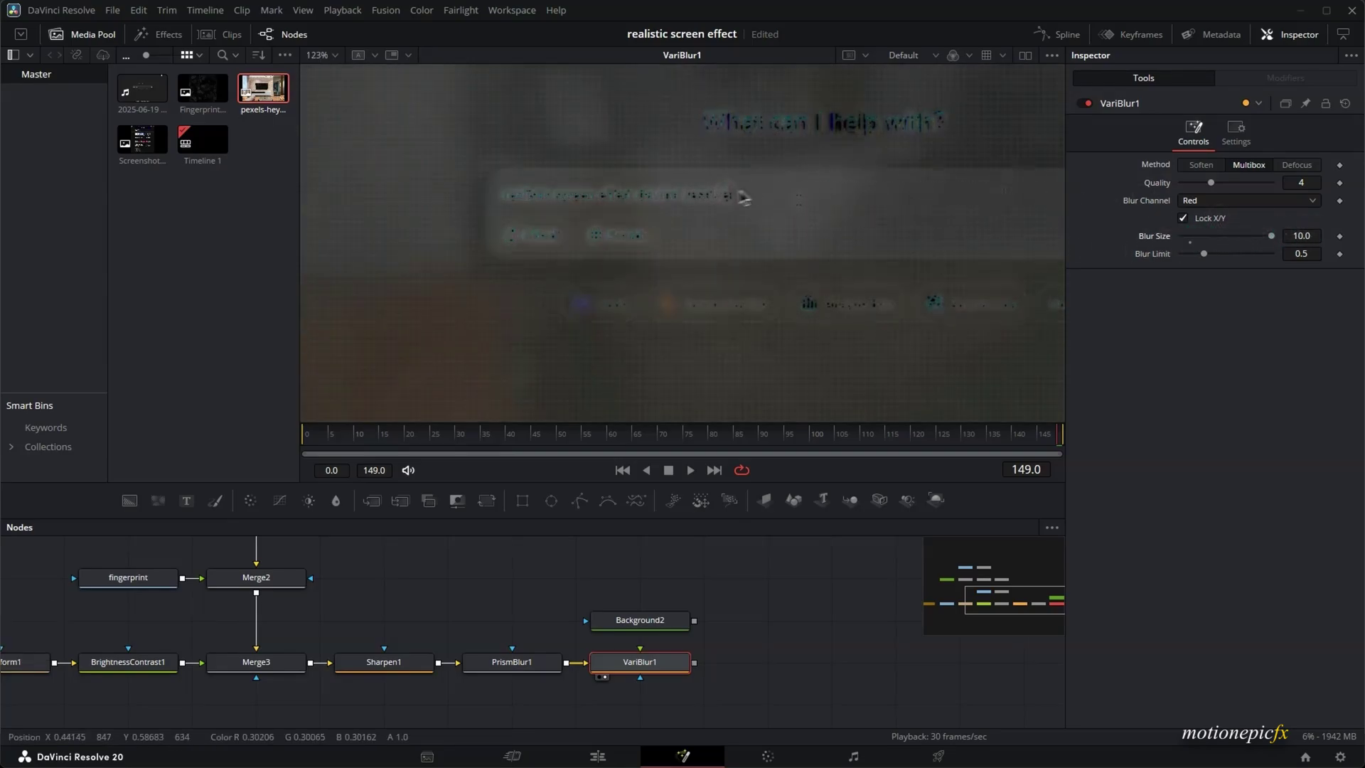
{"action": "key", "text": "ctrl"}
{"action": "scroll", "coordinate": [782, 204], "scroll_direction": "down", "scroll_amount": 2, "text": "ctrl"}
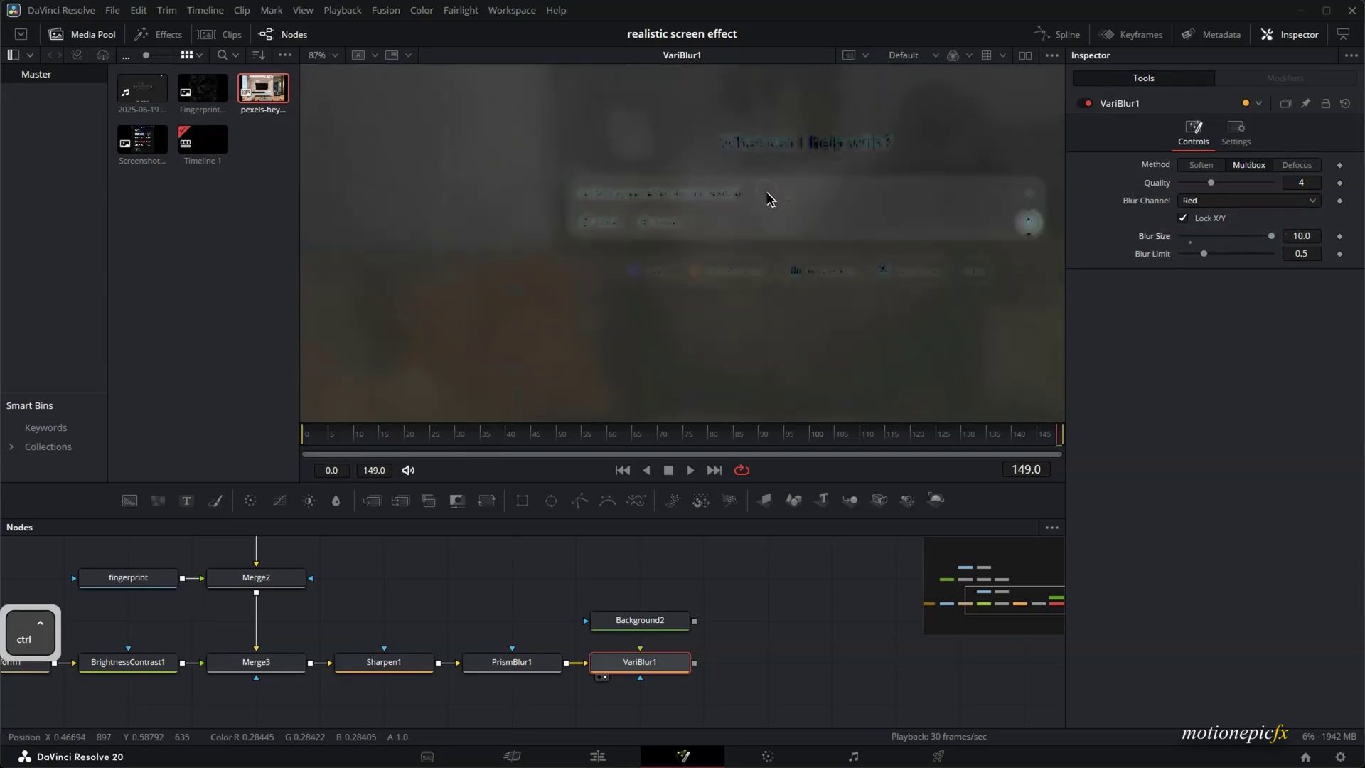
{"action": "key", "text": "ctrl+z"}
Connect Background2's output to VariBlur1's blur image input.
{"action": "left_click_drag", "start_coordinate": [693, 620], "coordinate": [655, 625]}
{"action": "left_click", "coordinate": [657, 630]}
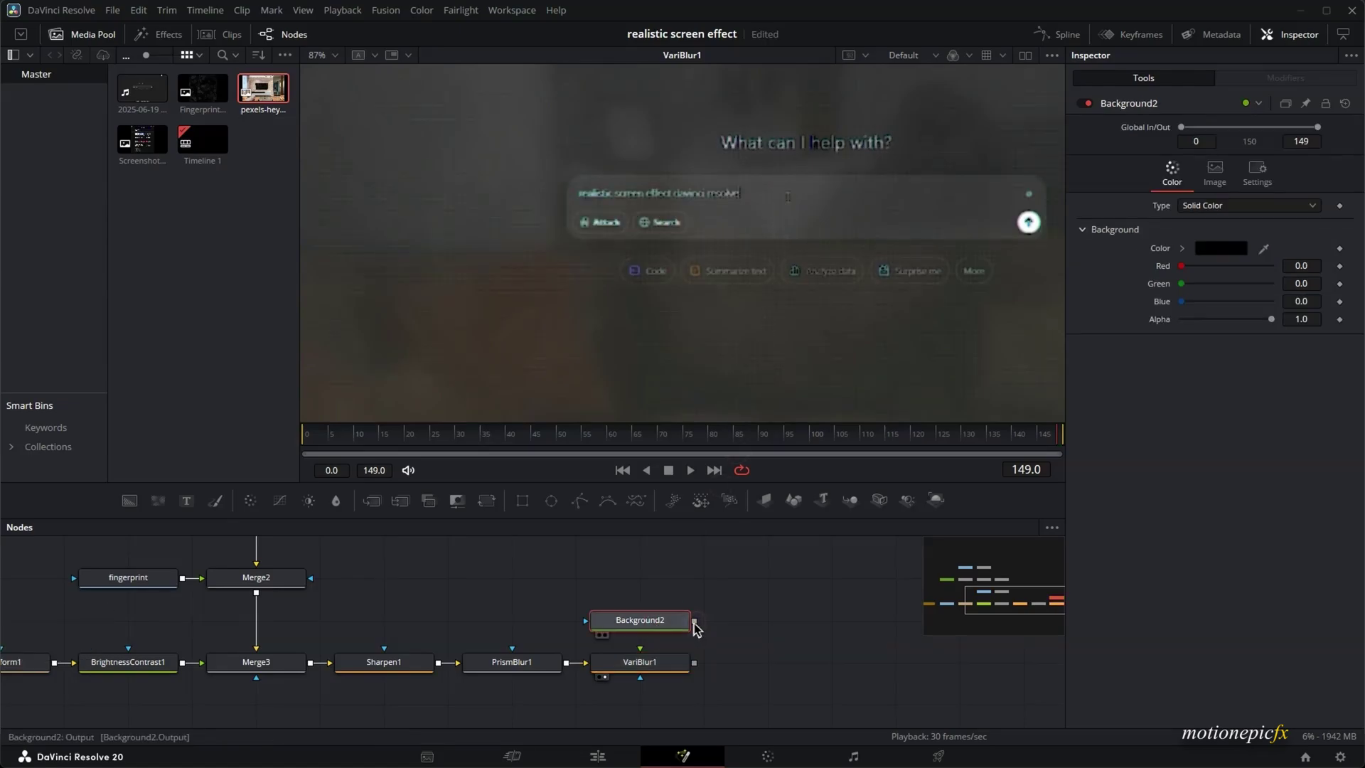
{"action": "left_click_drag", "start_coordinate": [695, 627], "coordinate": [640, 649]}
{"action": "left_click", "coordinate": [648, 661]}
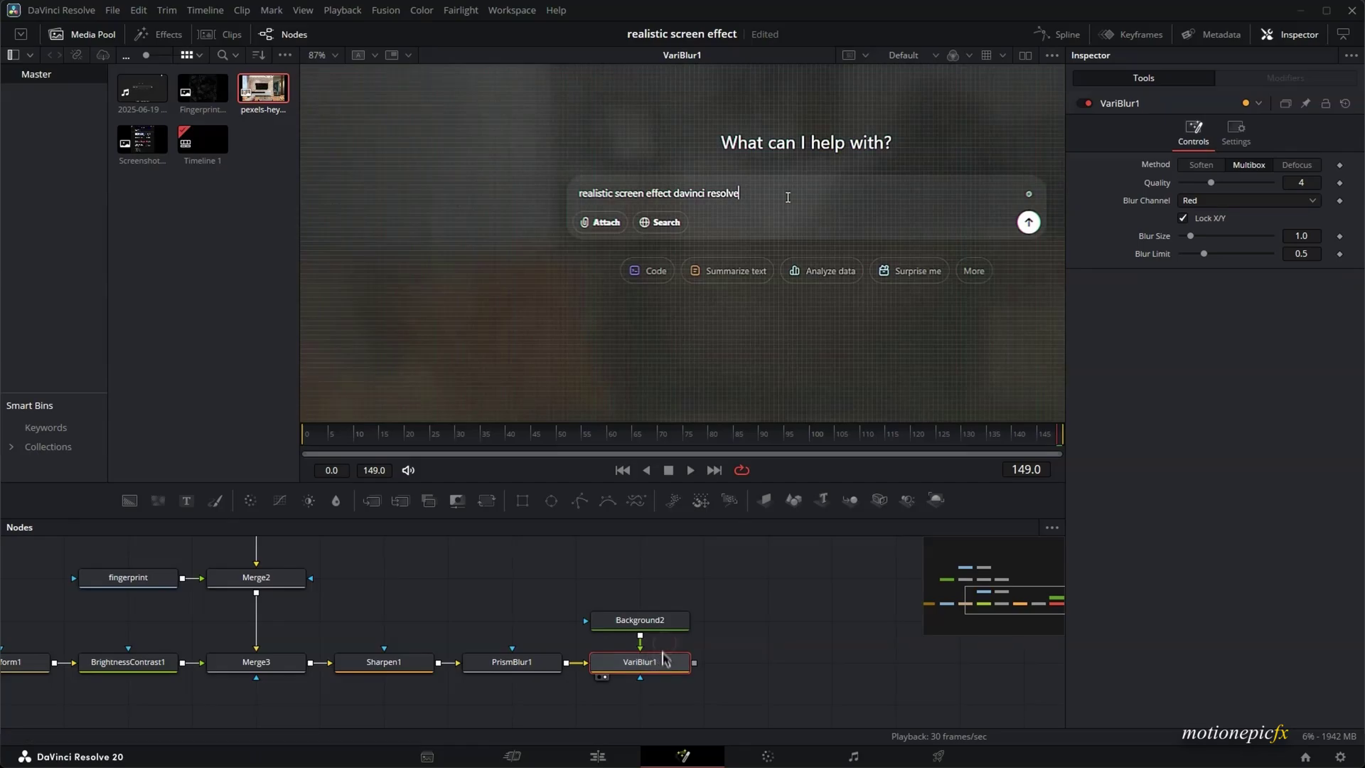
Set Background2's colour to white (#ffffff) and fit the frame in the viewer.
{"action": "left_click", "coordinate": [651, 624]}
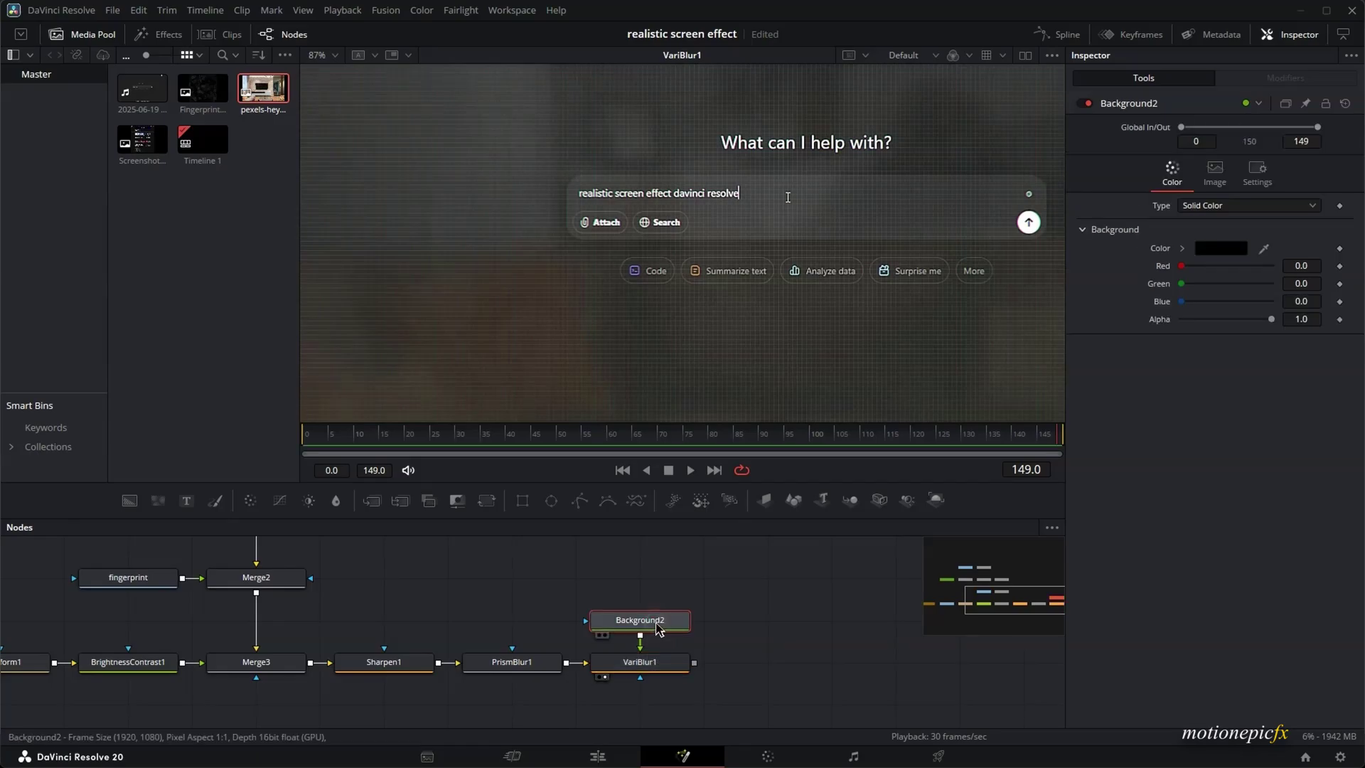
{"action": "left_click", "coordinate": [1220, 248]}
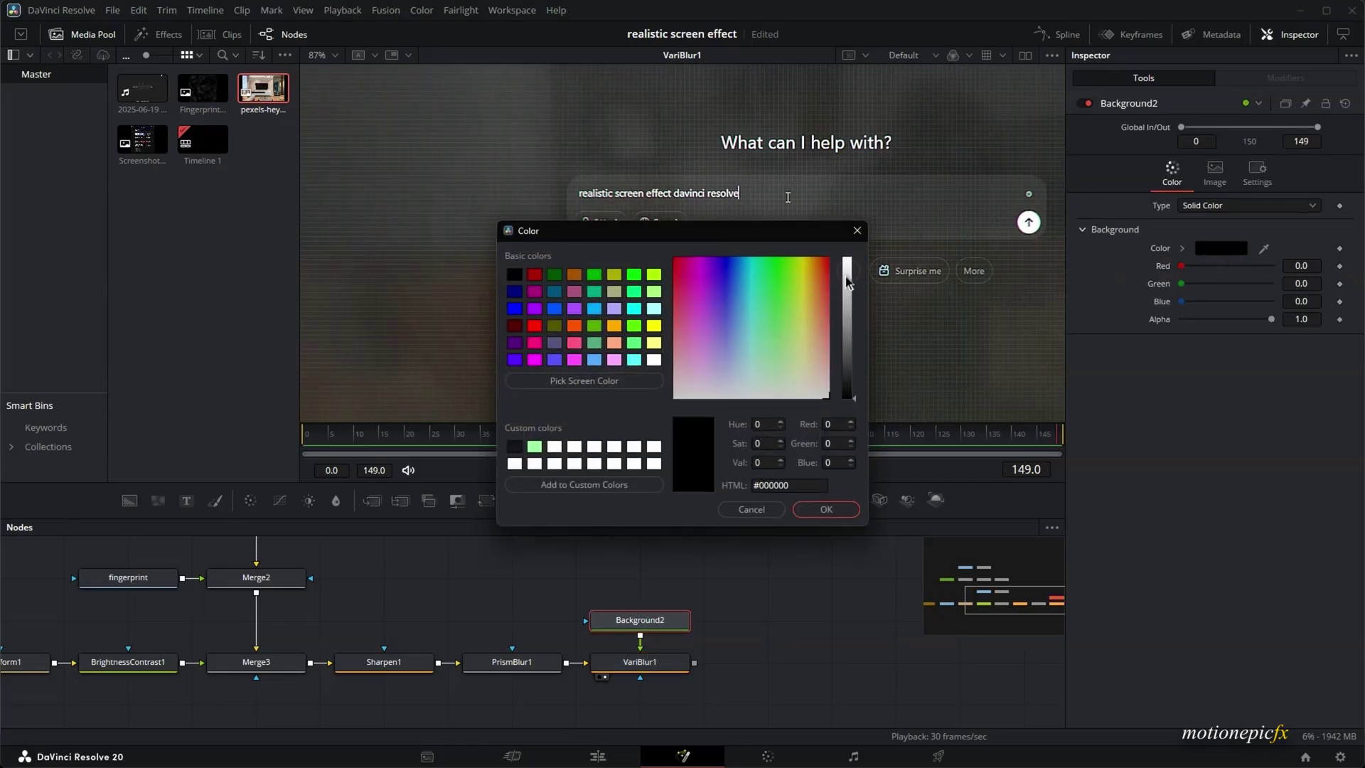
{"action": "left_click_drag", "start_coordinate": [847, 284], "coordinate": [851, 231]}
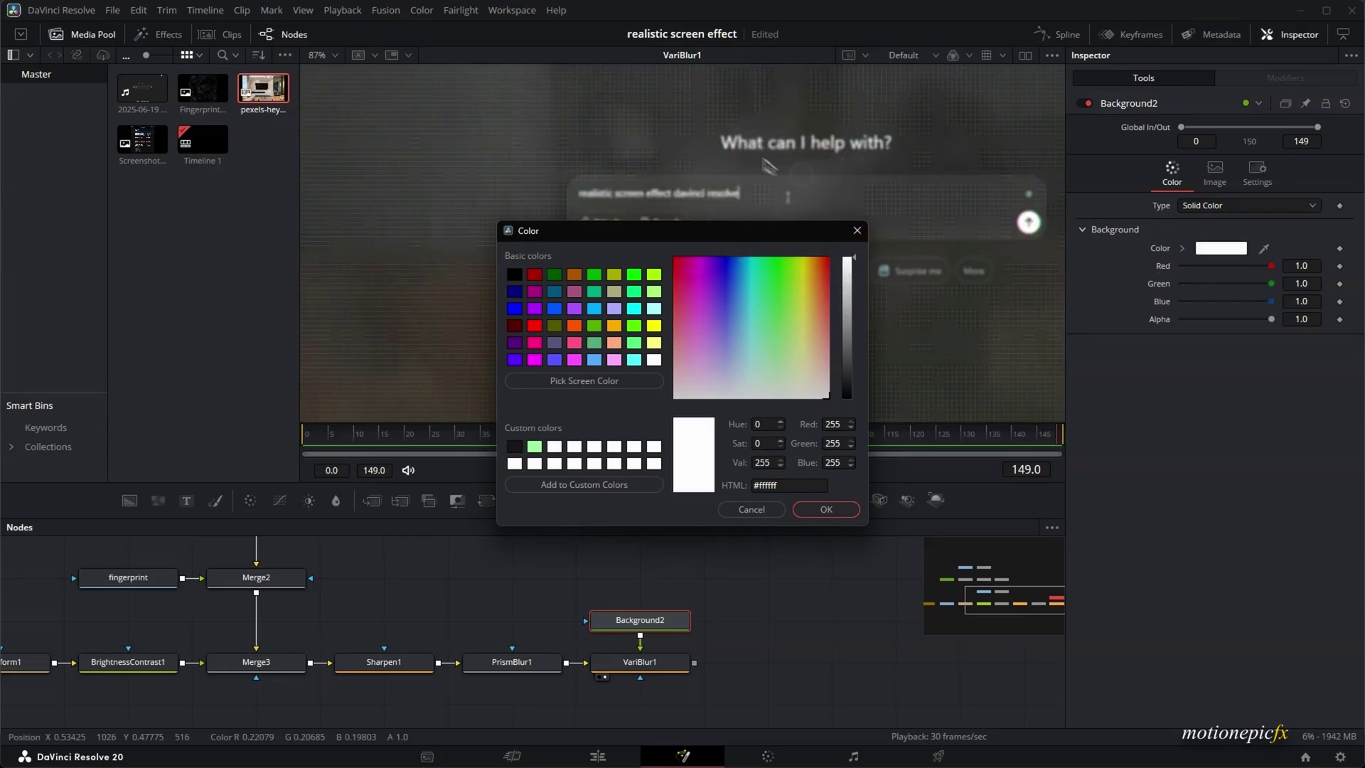
{"action": "left_click", "coordinate": [824, 509]}
{"action": "key", "text": "ctrl+f"}
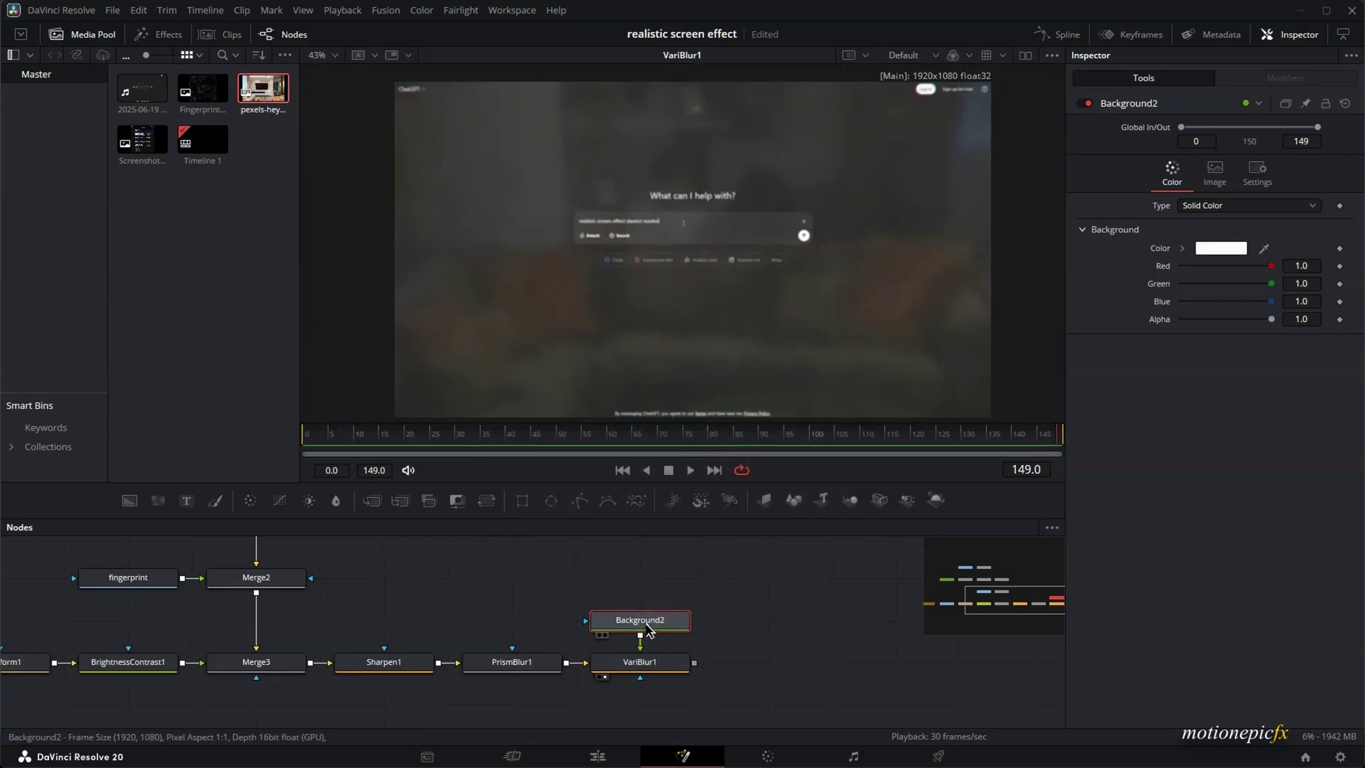
Make Background2 a radial gradient centred on the chat prompt box.
{"action": "left_click", "coordinate": [1244, 205]}
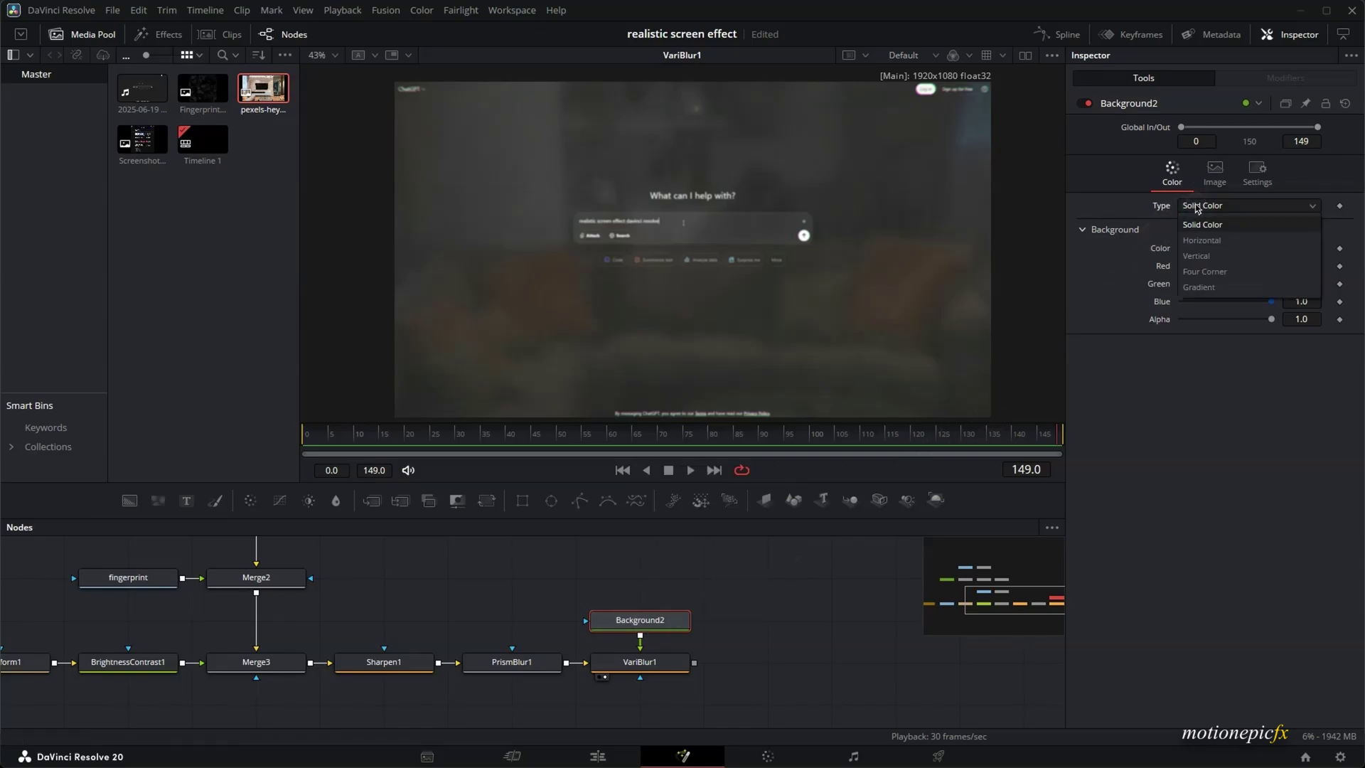
{"action": "left_click", "coordinate": [1199, 287]}
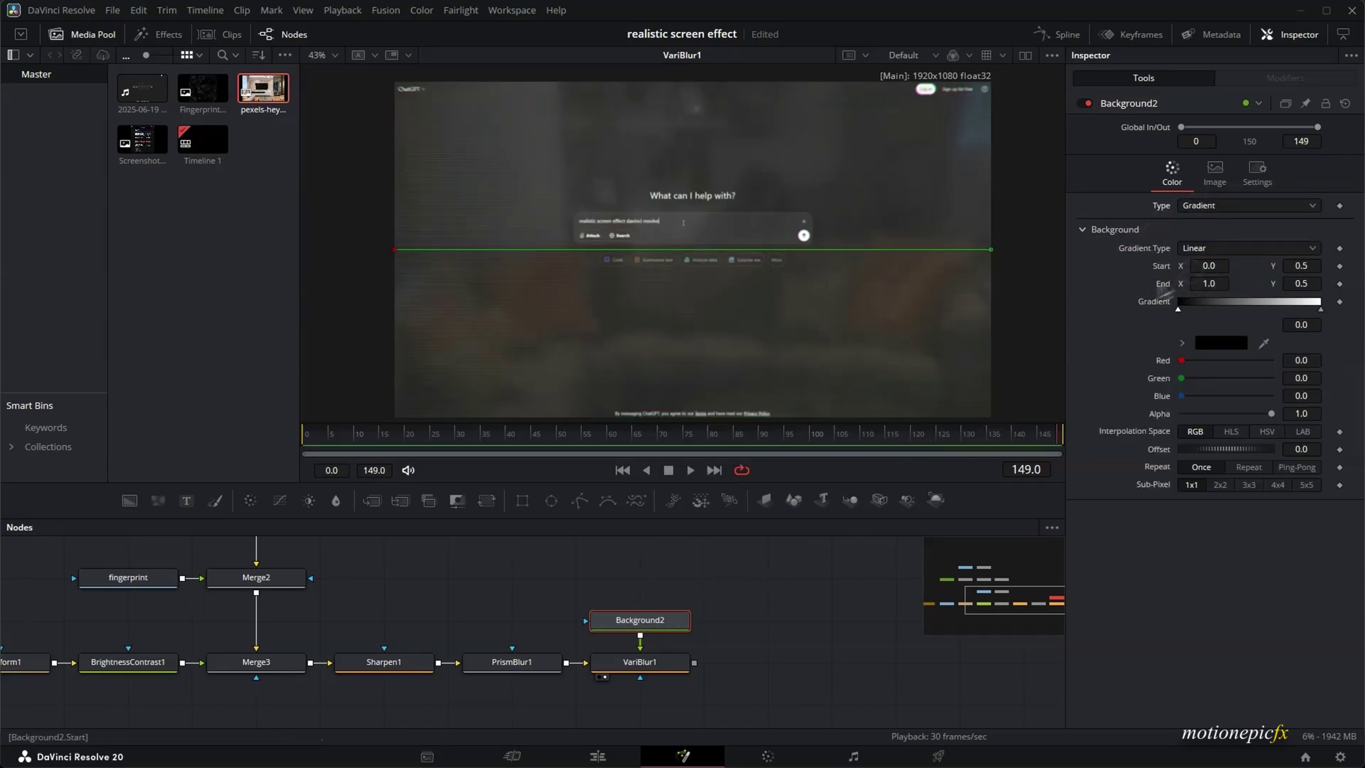
{"action": "left_click", "coordinate": [1200, 247]}
{"action": "left_click", "coordinate": [1194, 330]}
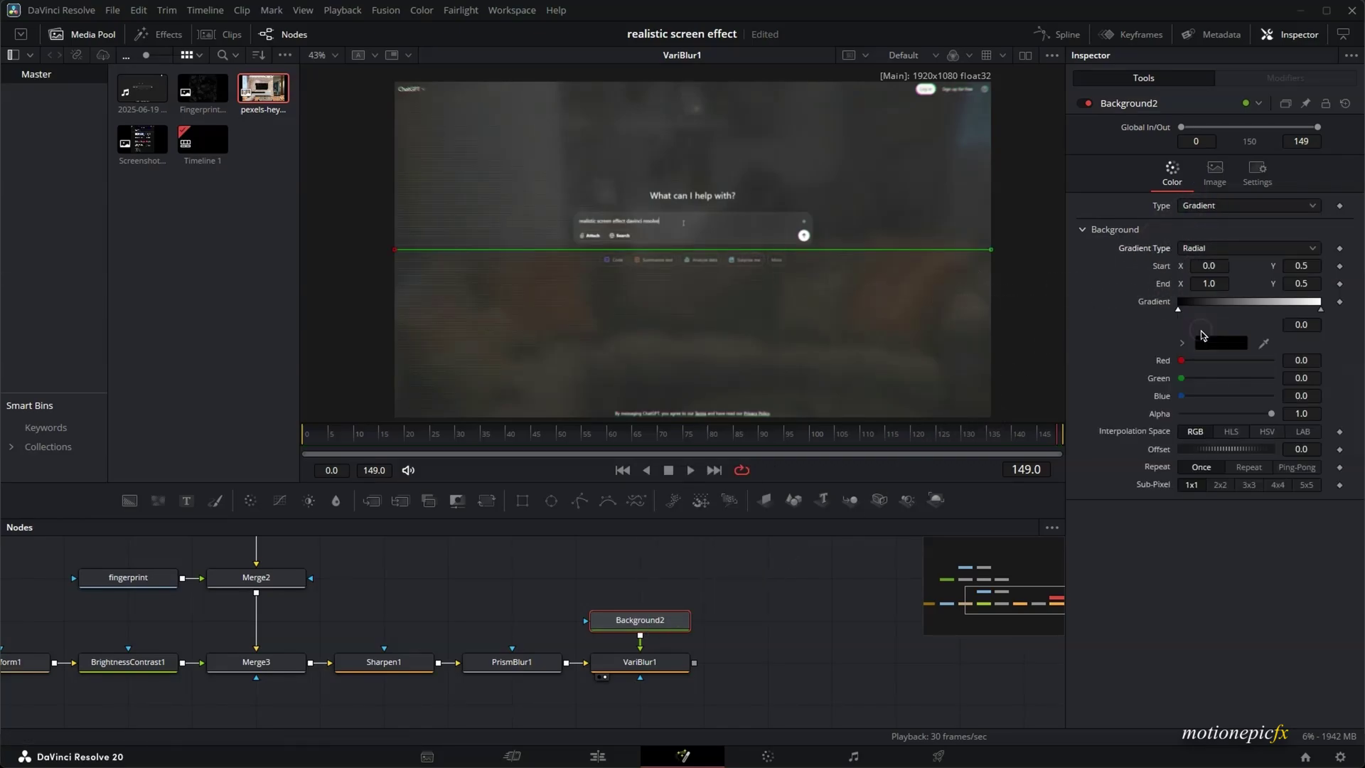
{"action": "left_click_drag", "start_coordinate": [394, 249], "coordinate": [622, 228]}
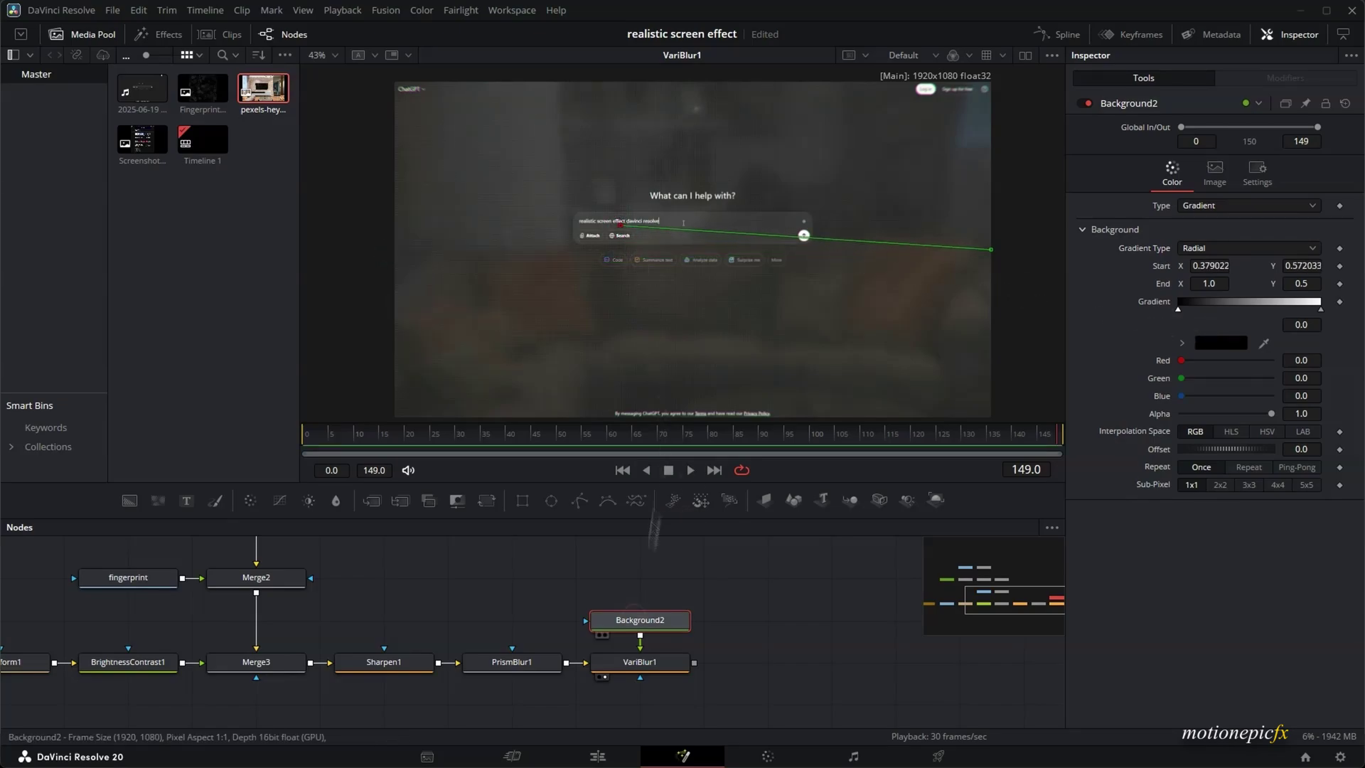
Set VariBlur1's Blur Size to 10.
{"action": "left_click", "coordinate": [638, 662]}
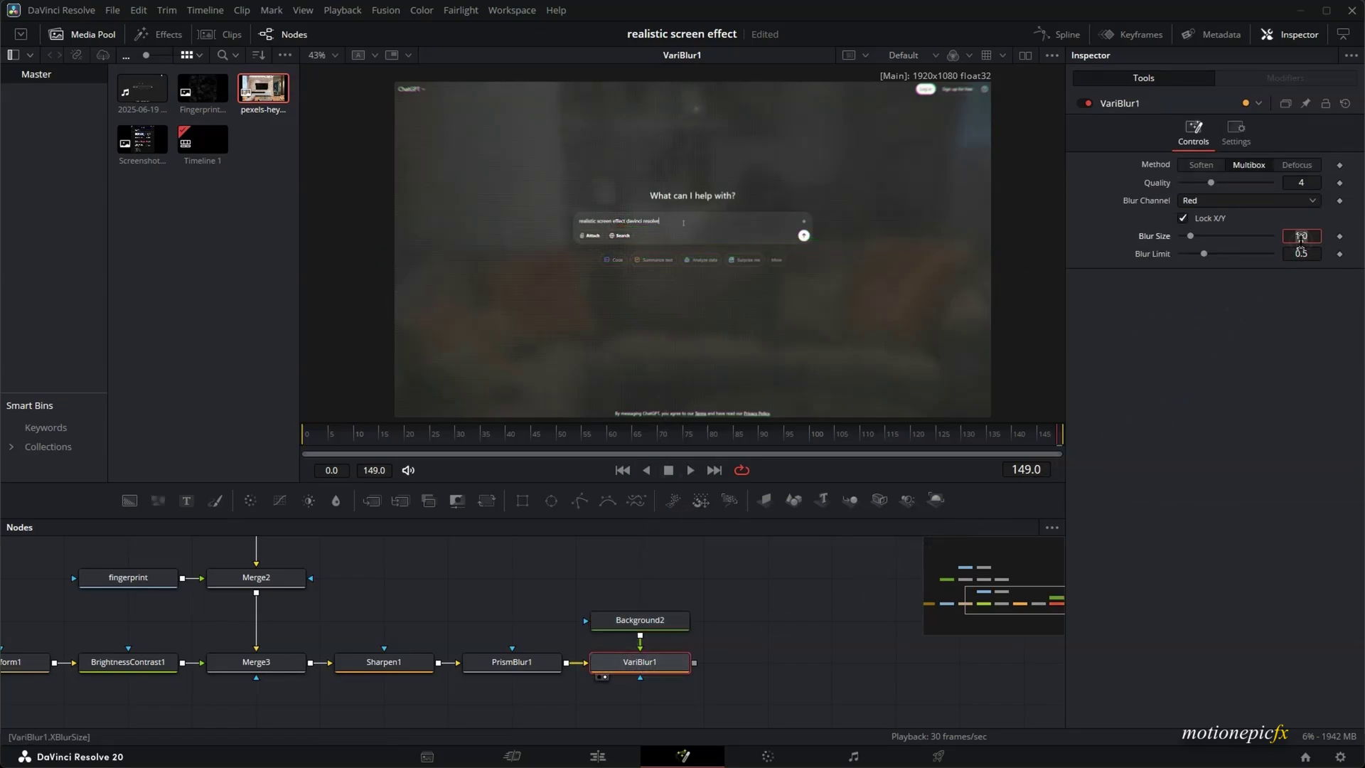
{"action": "type", "text": "10"}
{"action": "key", "text": "Tab"}
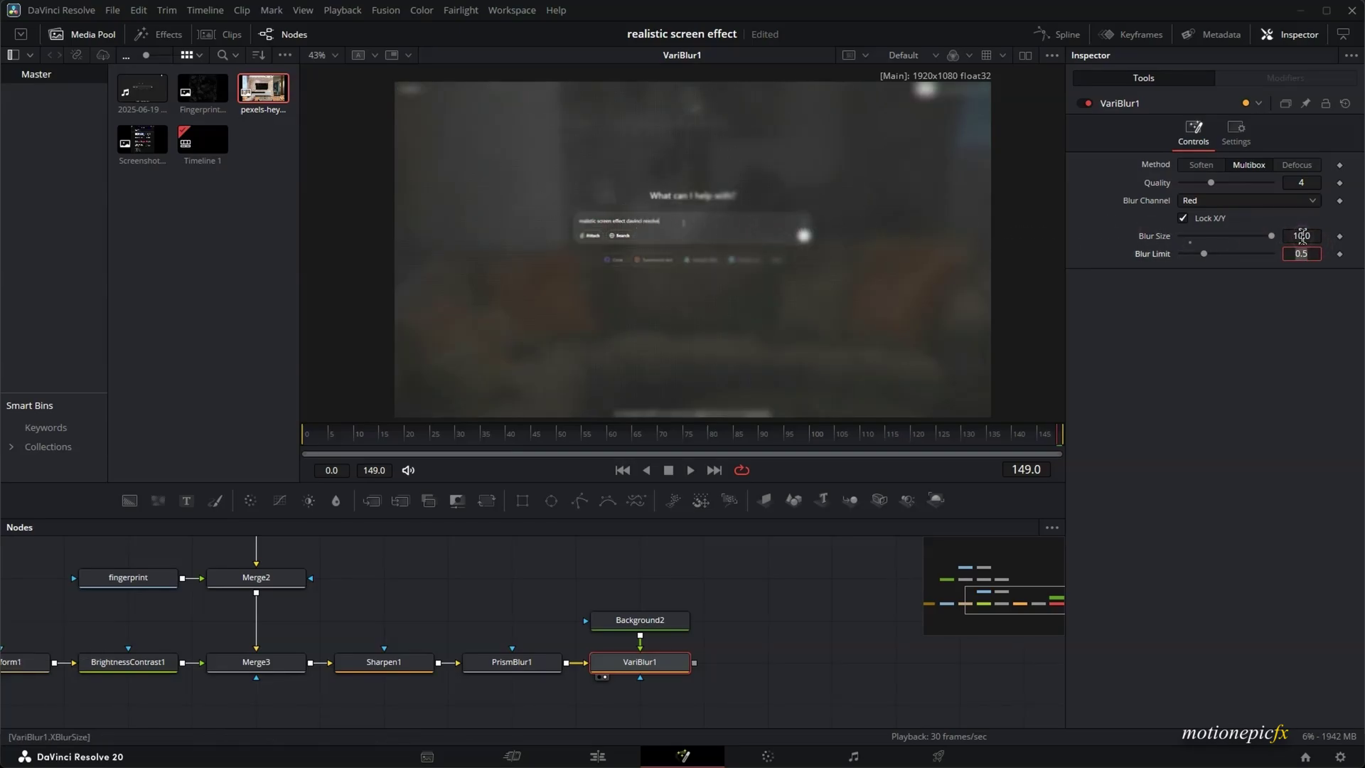
Fine-tune the gradient centre on the prompt text and stretch its outer edge to the lower right.
{"action": "left_click", "coordinate": [668, 622]}
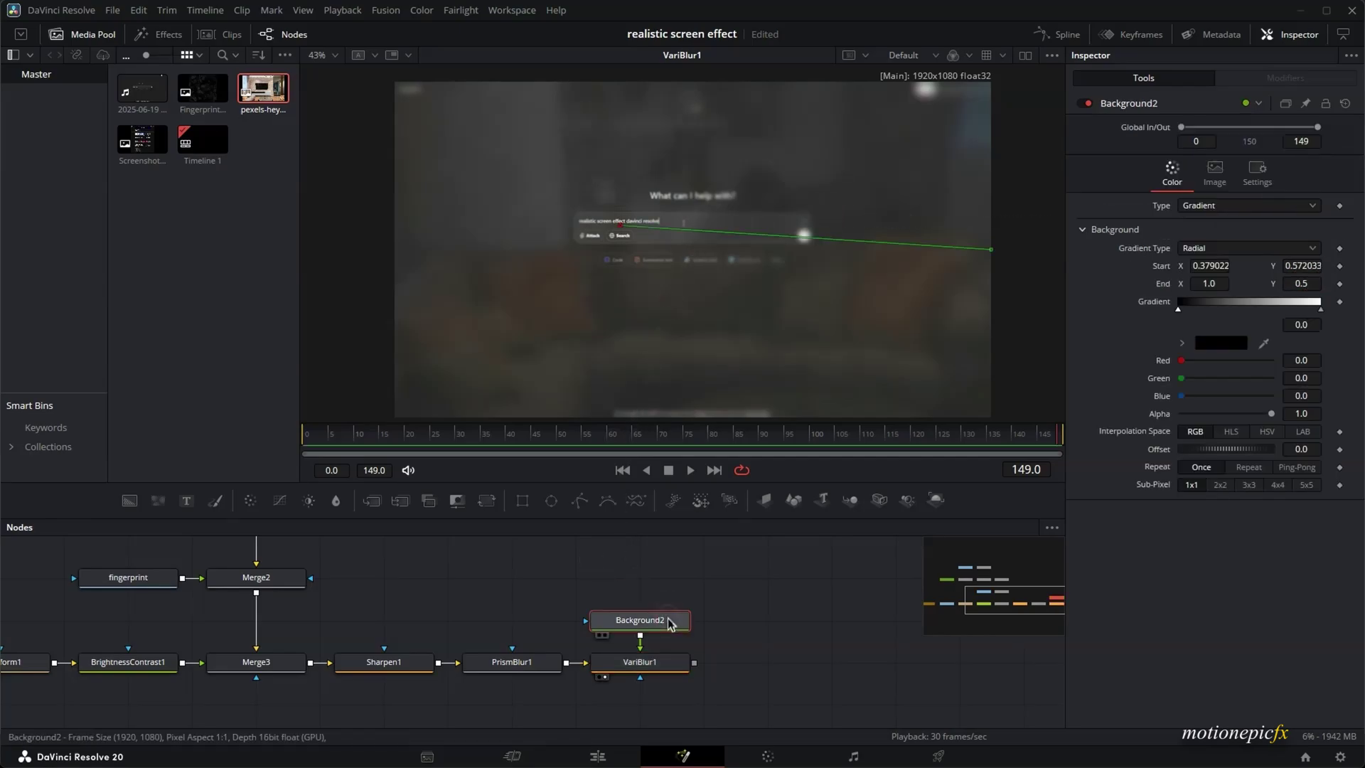
{"action": "scroll", "coordinate": [636, 238], "scroll_direction": "up", "scroll_amount": 5}
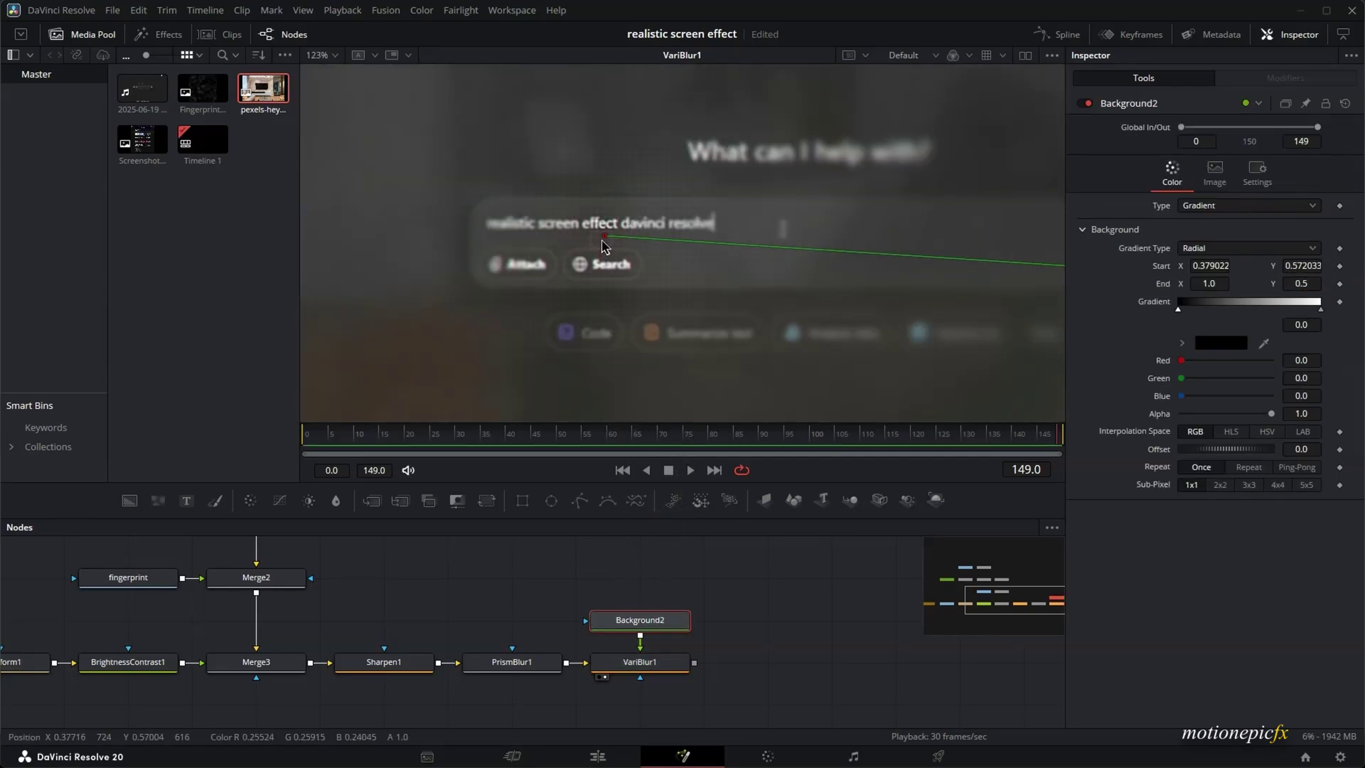
{"action": "mouse_move", "coordinate": [602, 237]}
{"action": "left_mouse_down"}
{"action": "mouse_move", "coordinate": [539, 241]}
{"action": "mouse_move", "coordinate": [616, 244]}
{"action": "left_mouse_up"}
{"action": "scroll", "coordinate": [640, 245], "scroll_direction": "down", "scroll_amount": 5}
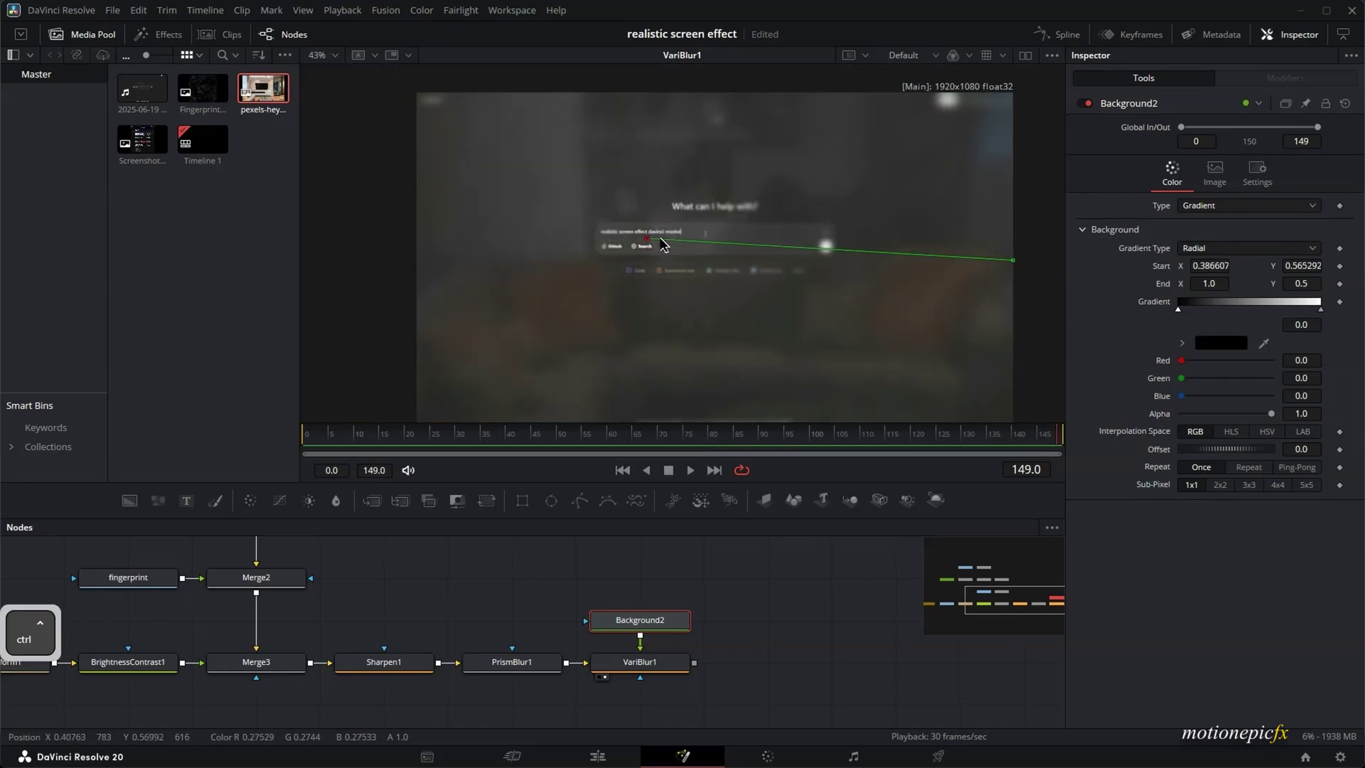
{"action": "scroll", "coordinate": [924, 302], "scroll_direction": "down", "scroll_amount": 3}
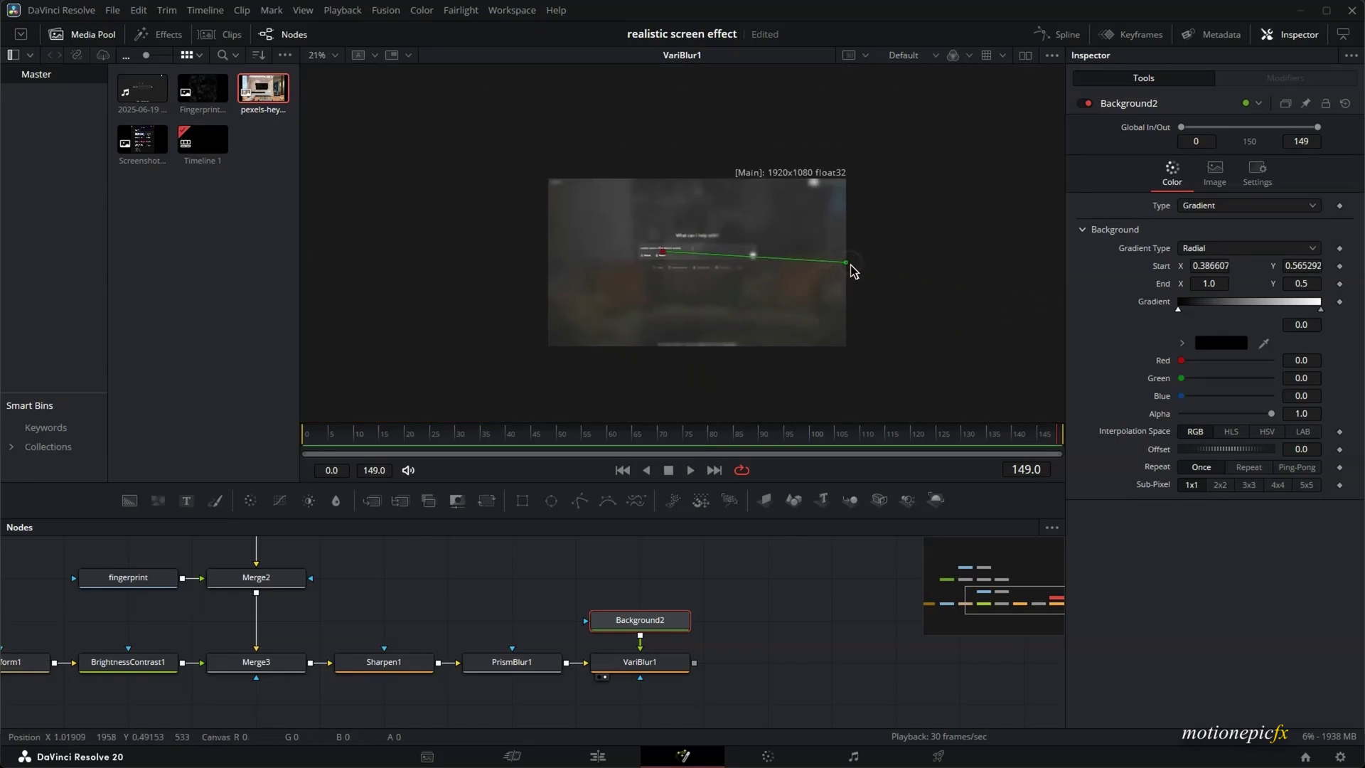
{"action": "left_click_drag", "start_coordinate": [845, 262], "coordinate": [1115, 442]}
{"action": "scroll", "coordinate": [685, 283], "scroll_direction": "up", "scroll_amount": 7}
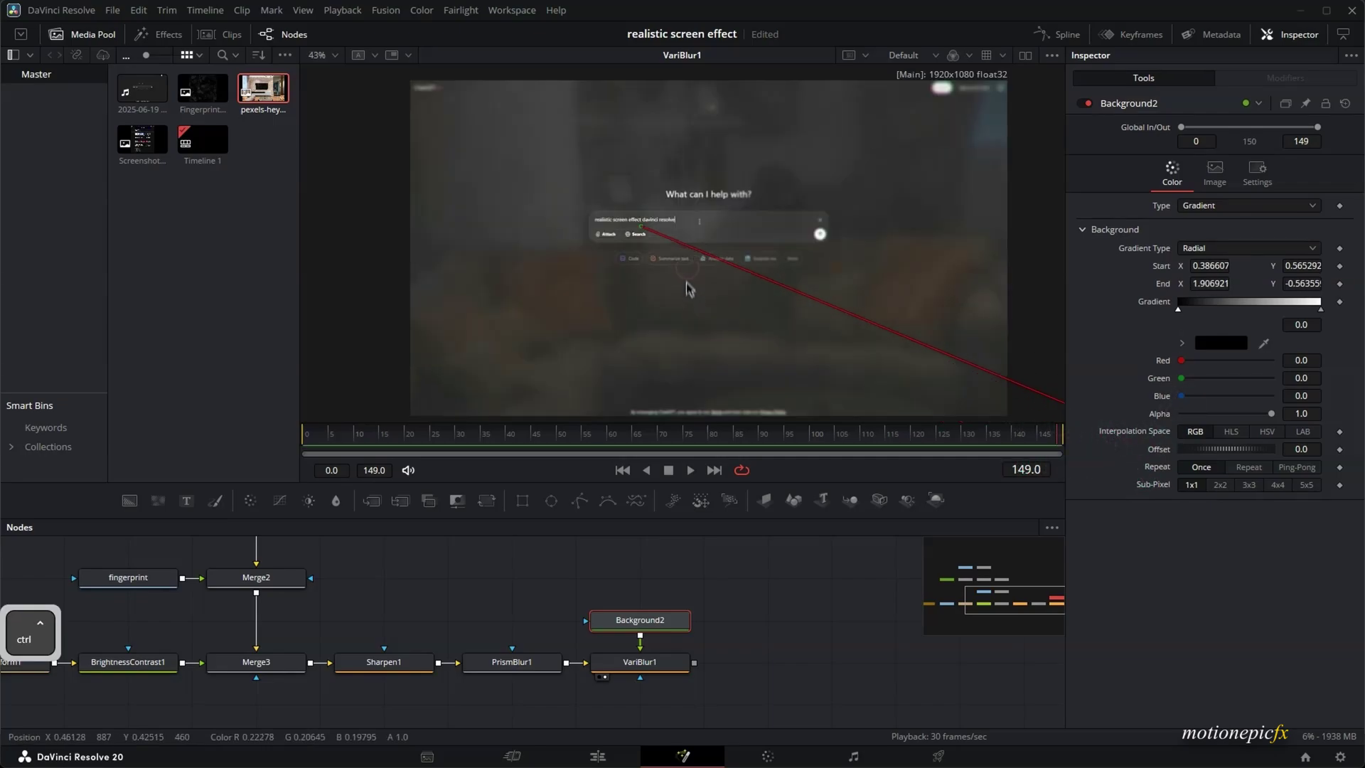
{"action": "scroll", "coordinate": [671, 218], "scroll_direction": "down", "scroll_amount": 4}
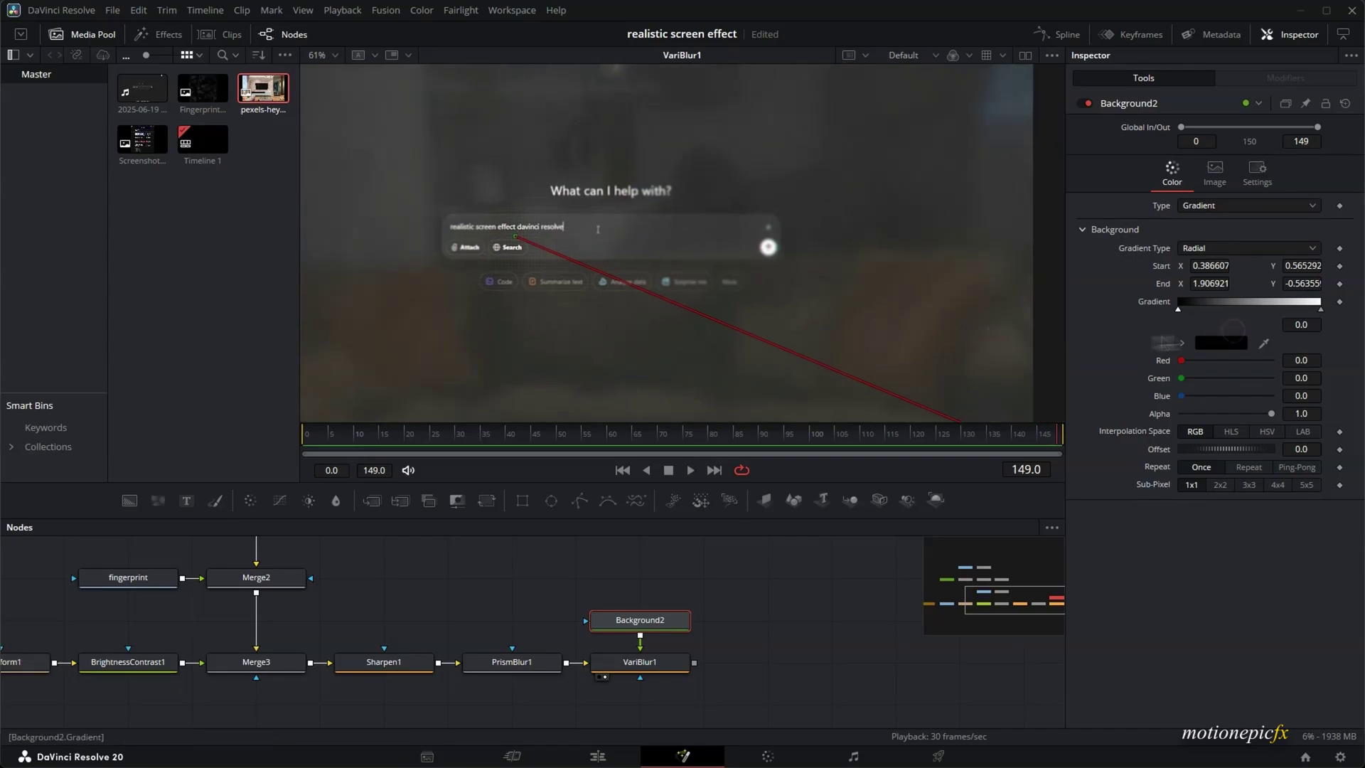
Add a black colour stop to the gradient and slide it further along.
{"action": "left_click", "coordinate": [1196, 307]}
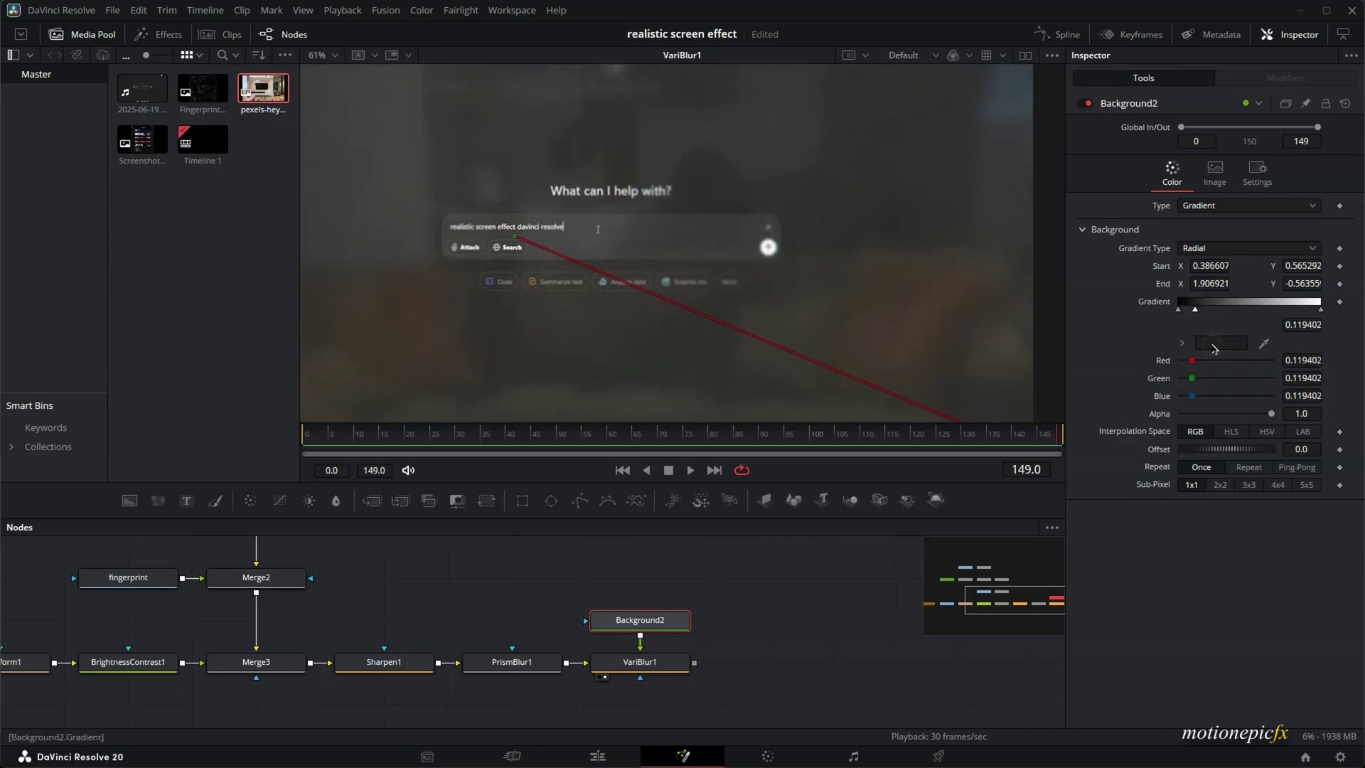
{"action": "left_click", "coordinate": [1214, 348]}
{"action": "left_click_drag", "start_coordinate": [847, 259], "coordinate": [846, 396]}
{"action": "left_click", "coordinate": [822, 509]}
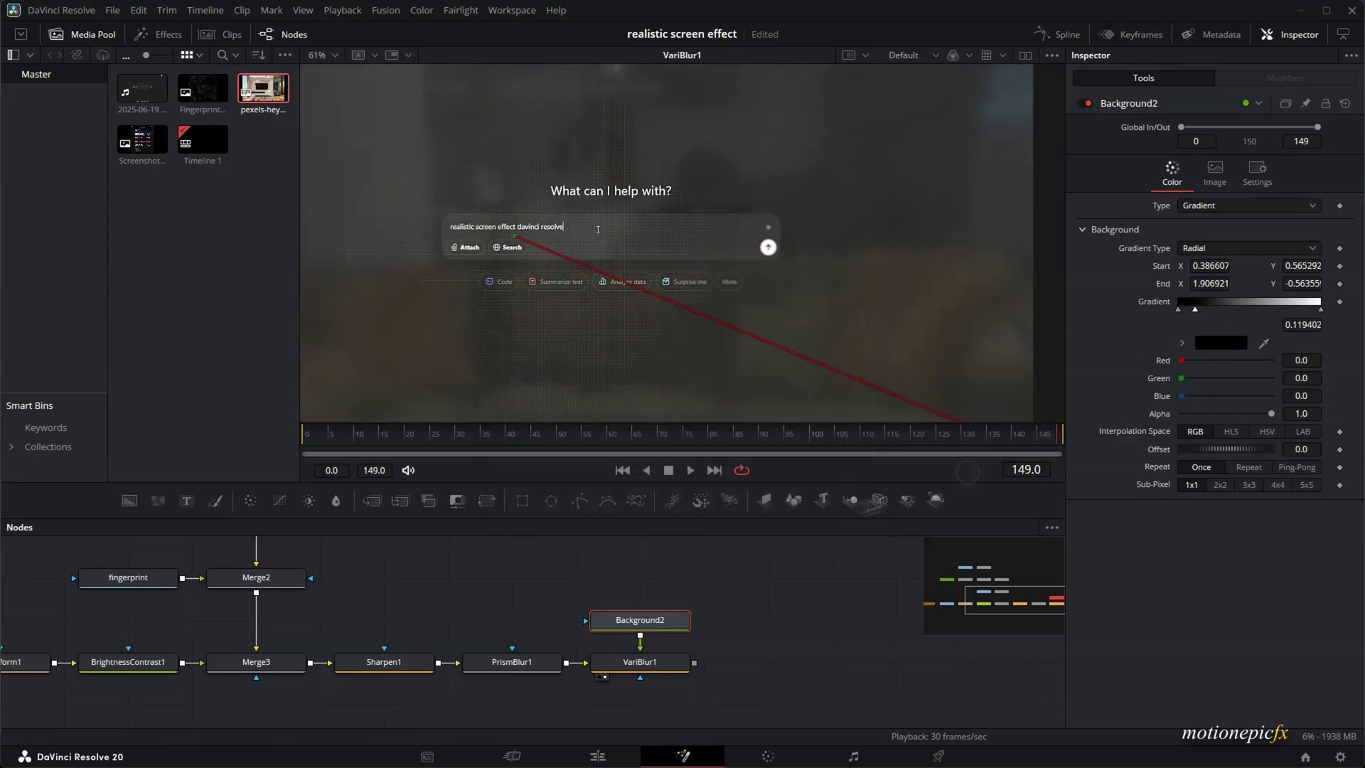
{"action": "left_click", "coordinate": [1194, 310]}
{"action": "mouse_move", "coordinate": [1200, 313]}
{"action": "left_mouse_down"}
{"action": "mouse_move", "coordinate": [1216, 316]}
{"action": "mouse_move", "coordinate": [1201, 315]}
{"action": "left_mouse_up"}
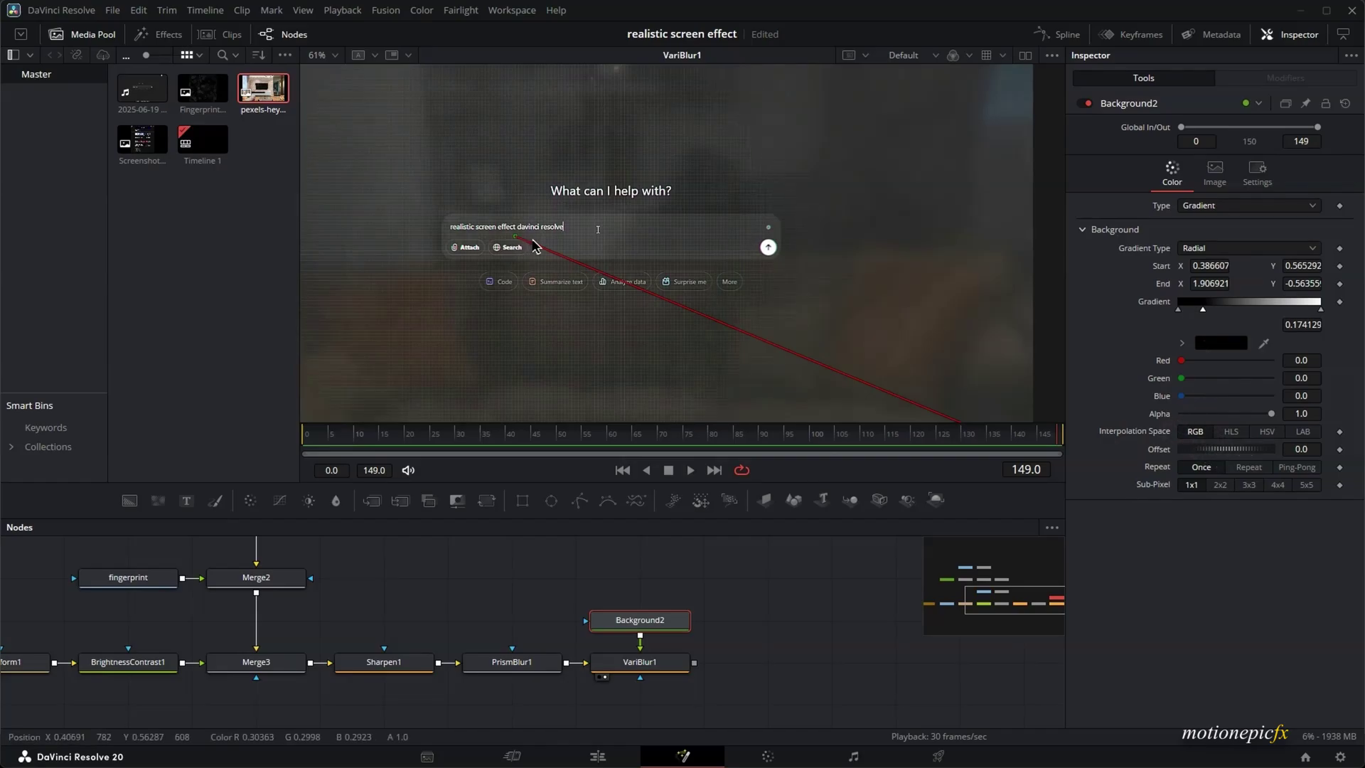
Deselect Background2 to hide its on-screen gradient controls and review the blur.
{"action": "scroll", "coordinate": [517, 223], "scroll_direction": "down", "scroll_amount": 2, "text": "ctrl"}
{"action": "scroll", "coordinate": [517, 223], "scroll_direction": "down", "scroll_amount": 1, "text": "ctrl"}
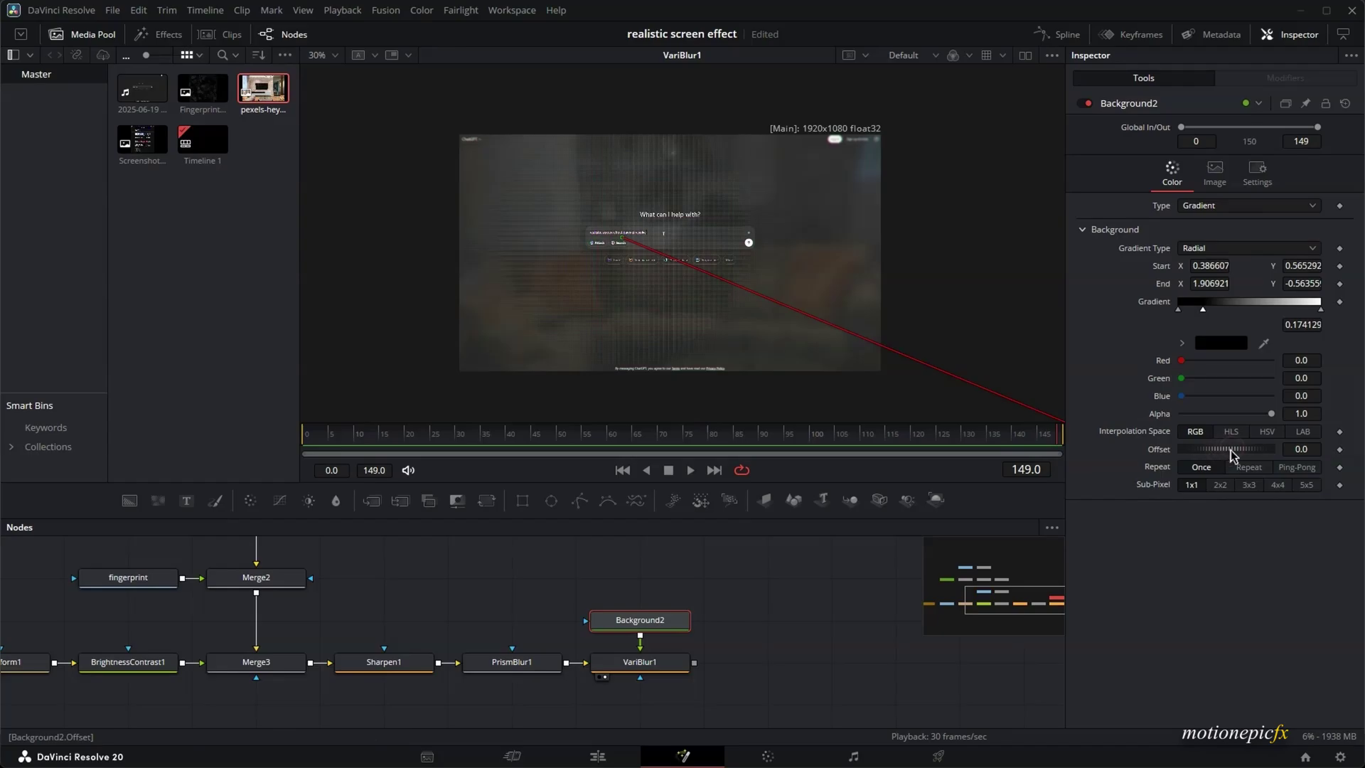
{"action": "left_click", "coordinate": [775, 669]}
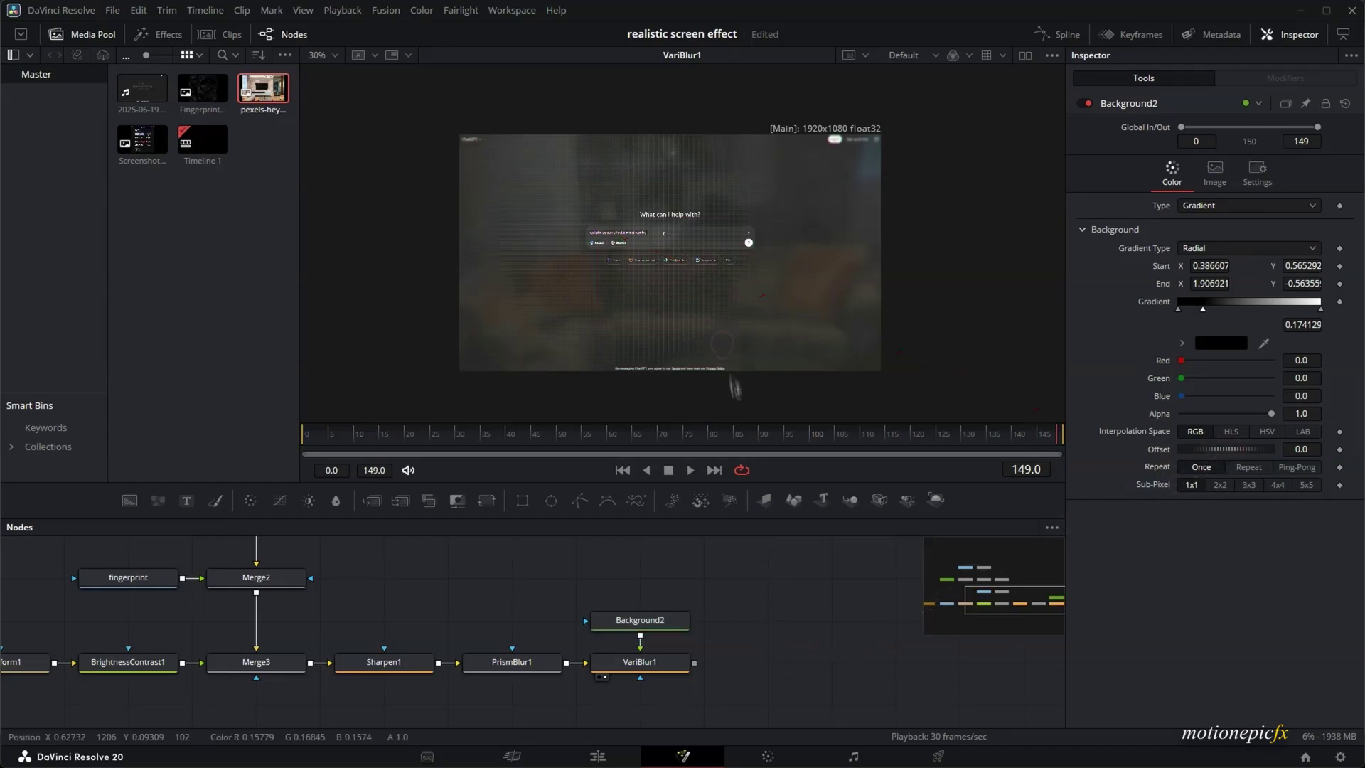
{"action": "scroll", "coordinate": [710, 299], "scroll_direction": "up", "scroll_amount": 5, "text": "ctrl"}
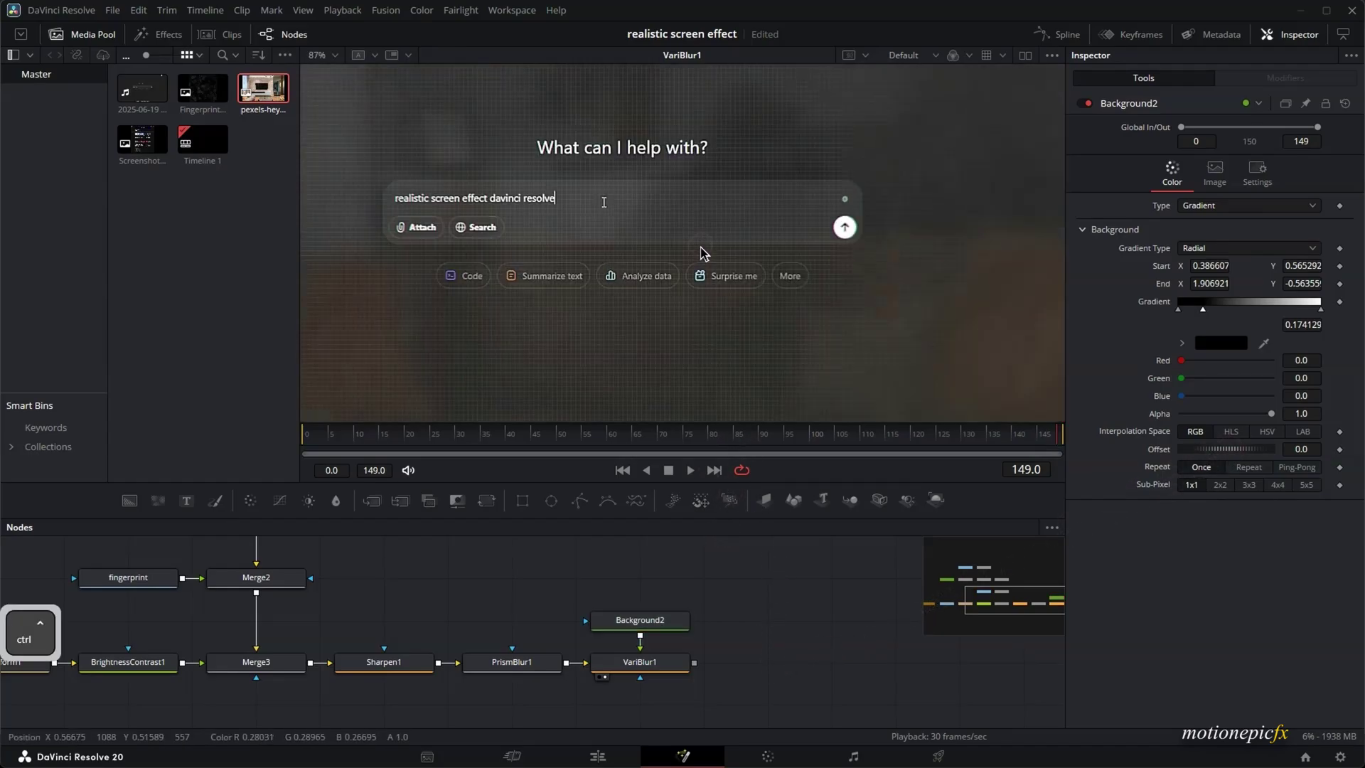
{"action": "scroll", "coordinate": [704, 252], "scroll_direction": "down", "scroll_amount": 3, "text": "ctrl"}
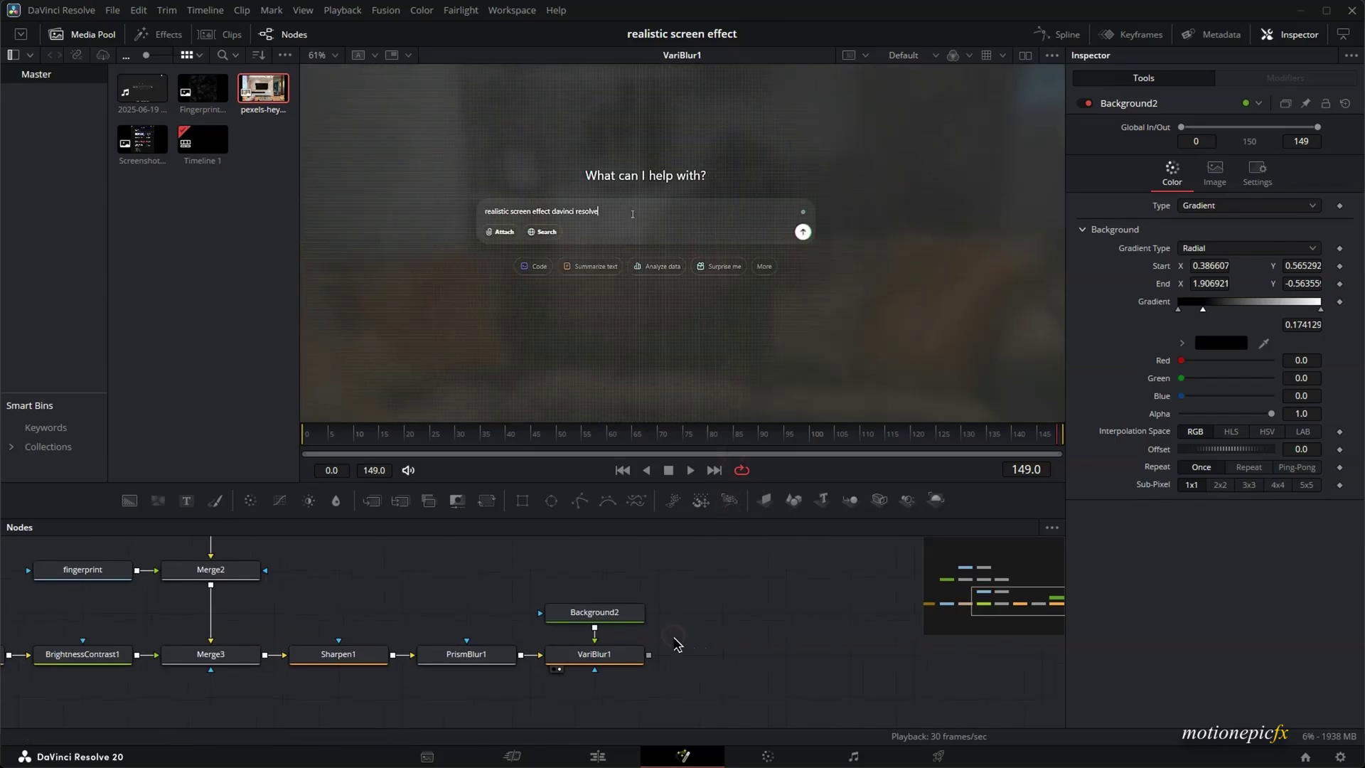
Add a Camera Shake node after VariBlur1 and view CameraShake1.
{"action": "left_click", "coordinate": [620, 666]}
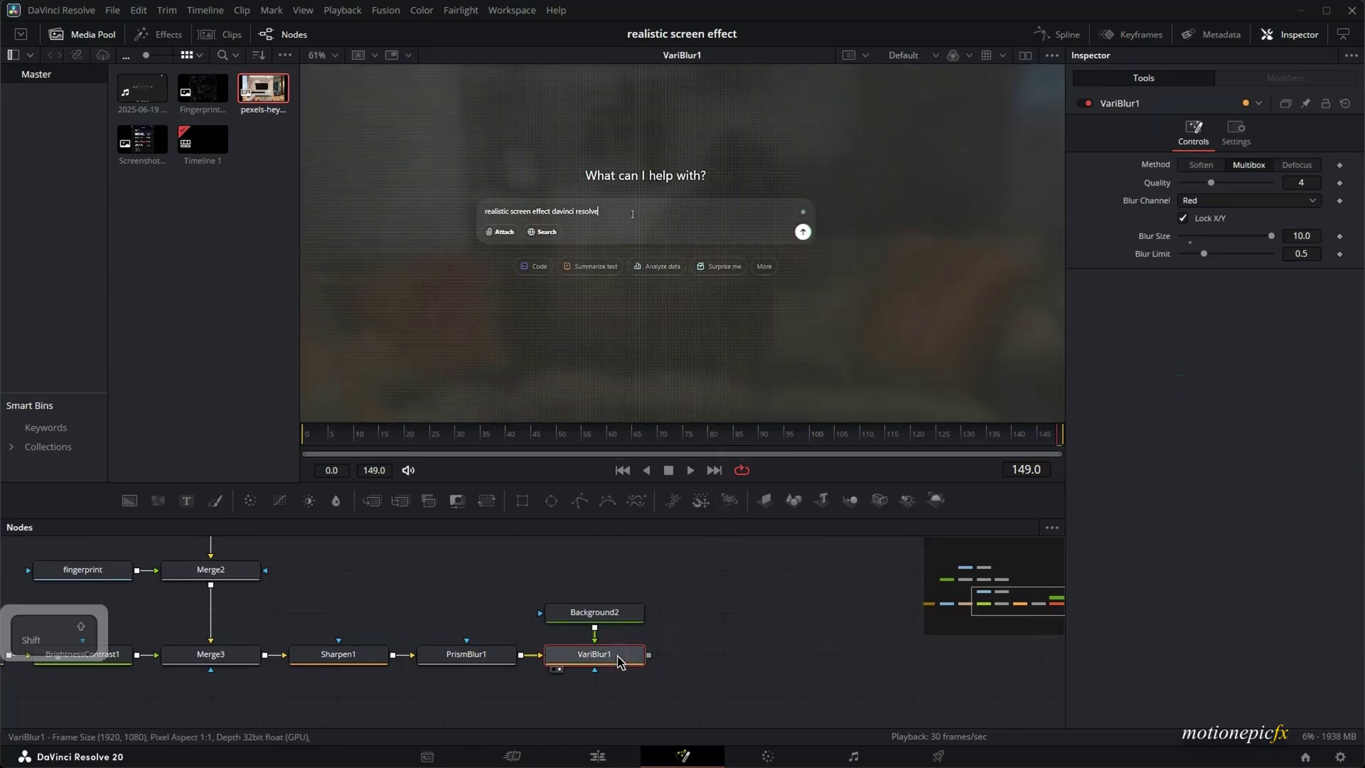
{"action": "key", "text": "shift+space"}
{"action": "type", "text": "camer"}
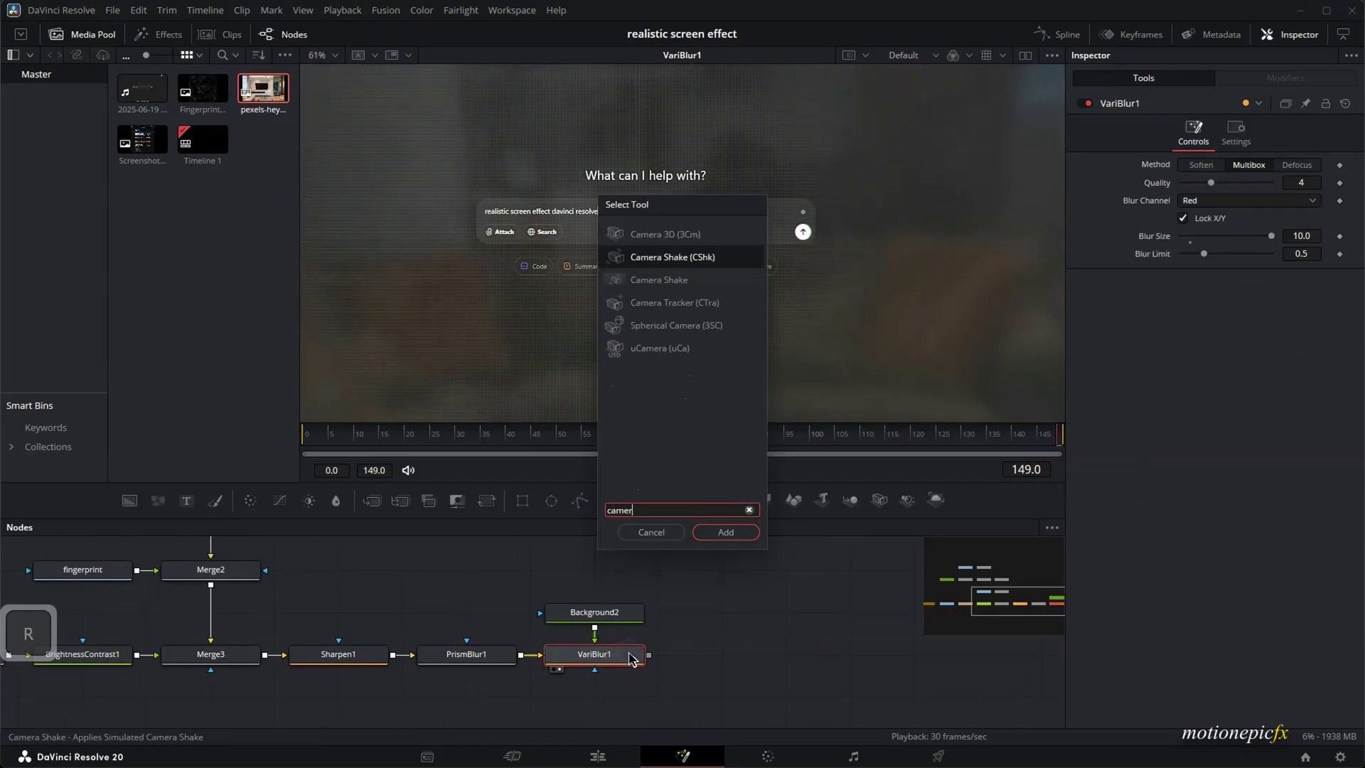
{"action": "key", "text": "Return"}
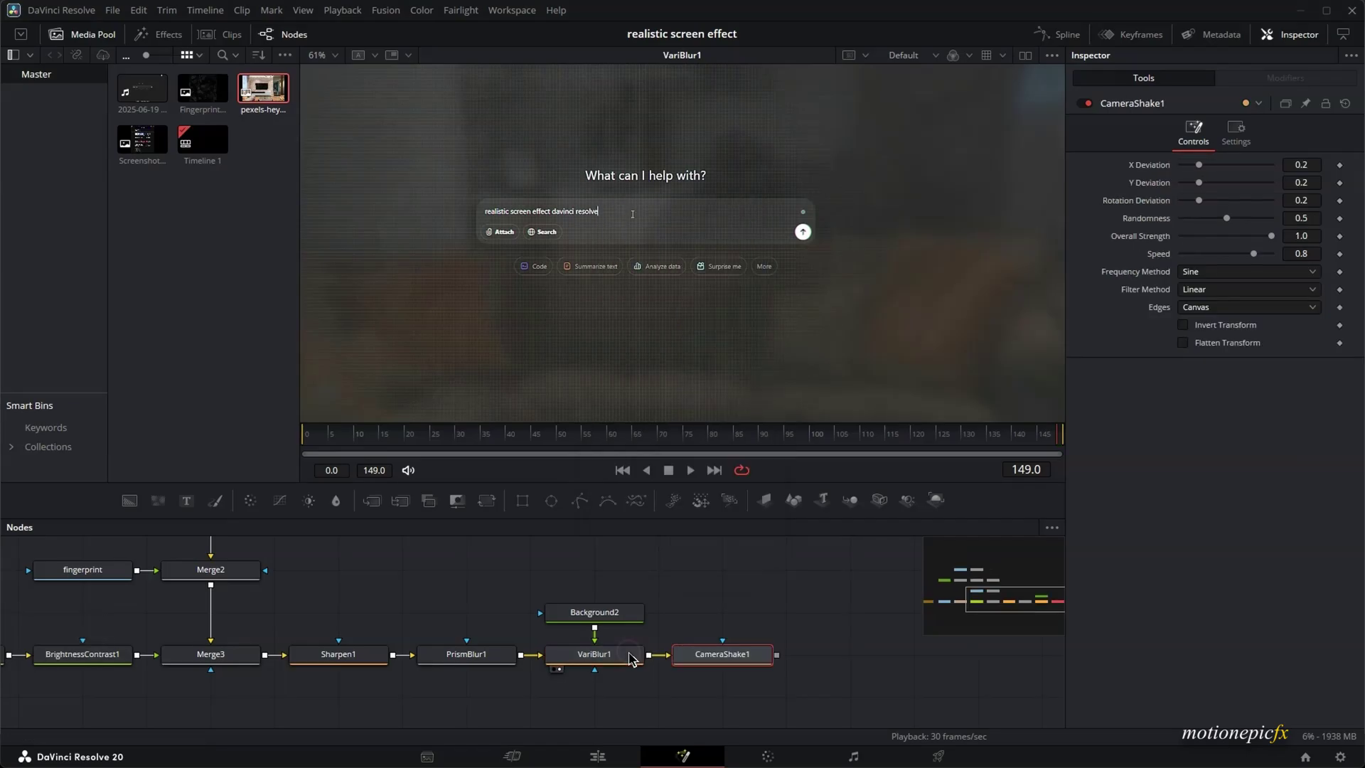
{"action": "key", "text": "1"}
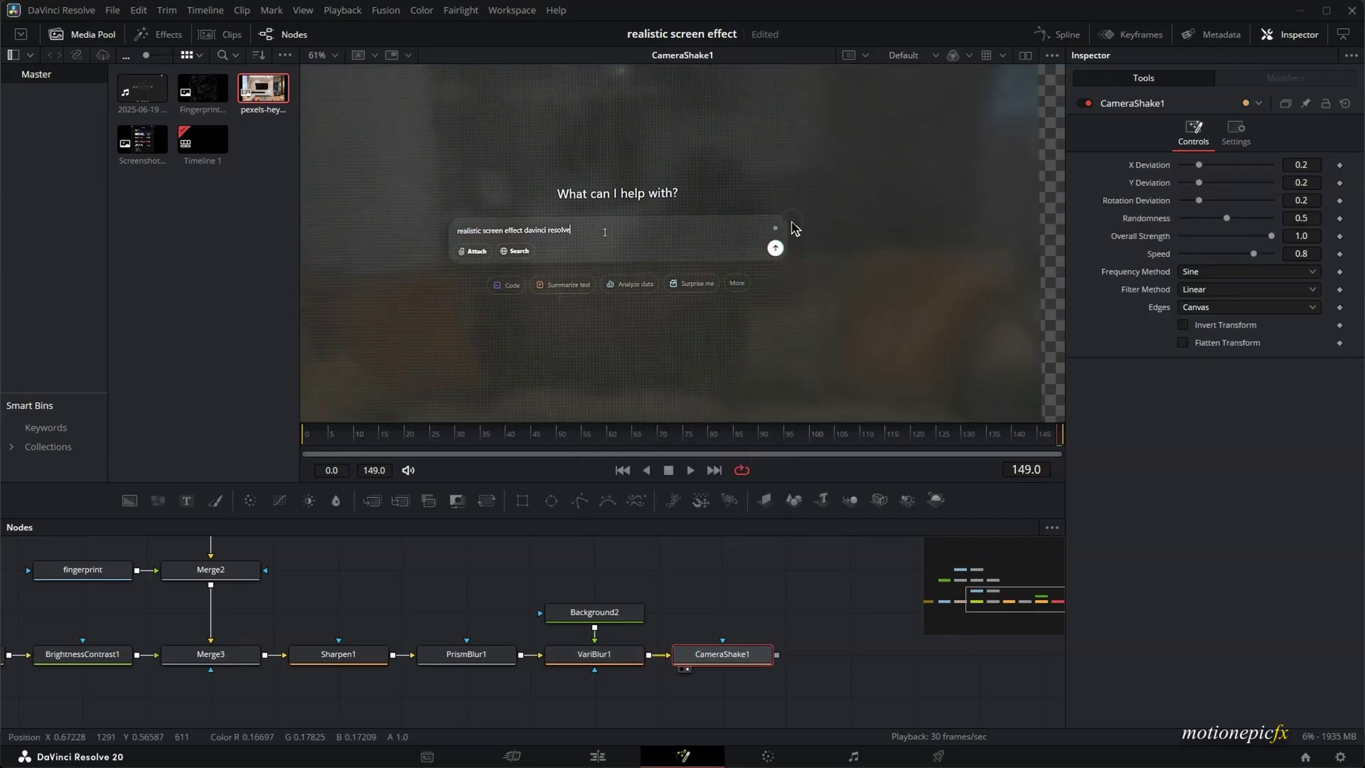
{"action": "scroll", "coordinate": [797, 228], "scroll_direction": "down", "scroll_amount": 2}
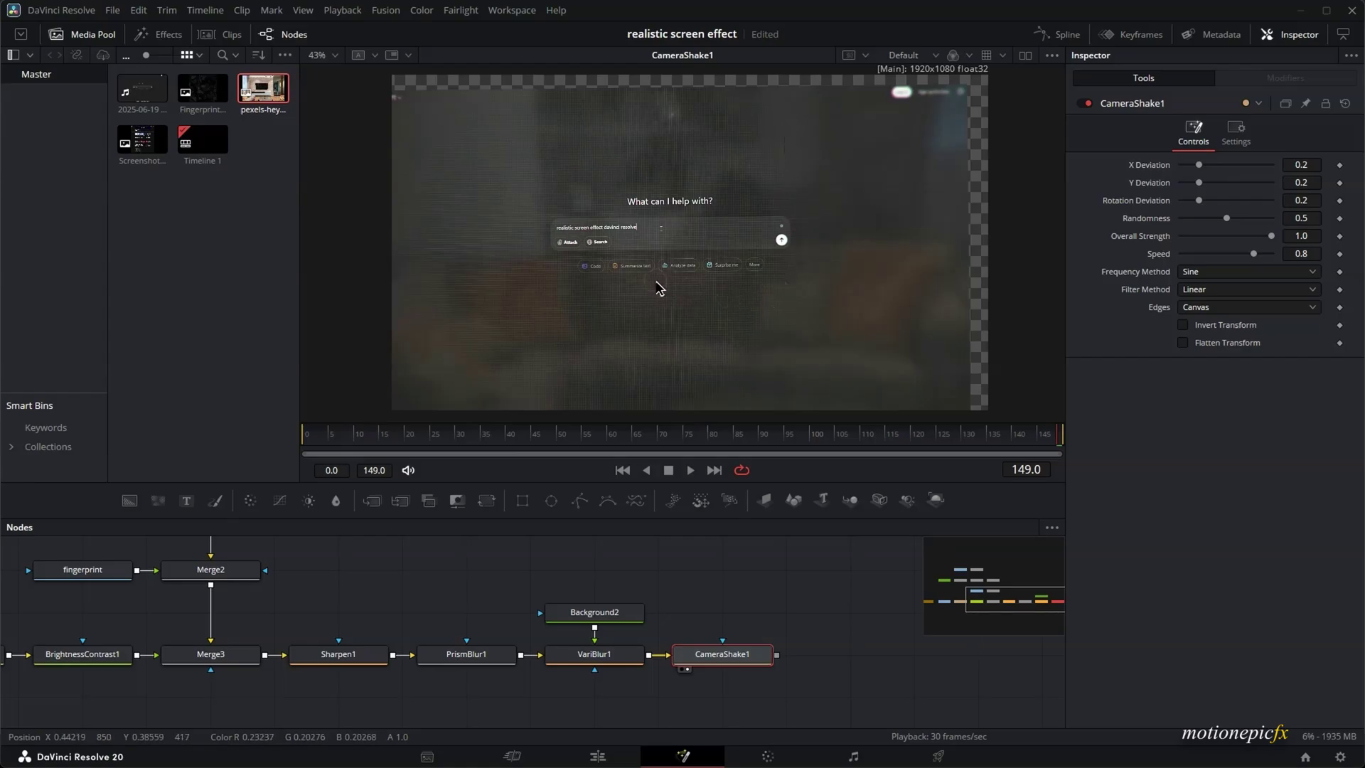
Raise shake speed to 1.0 and link X Deviation to Y Deviation by expression.
{"action": "left_click_drag", "start_coordinate": [1253, 253], "coordinate": [1183, 239]}
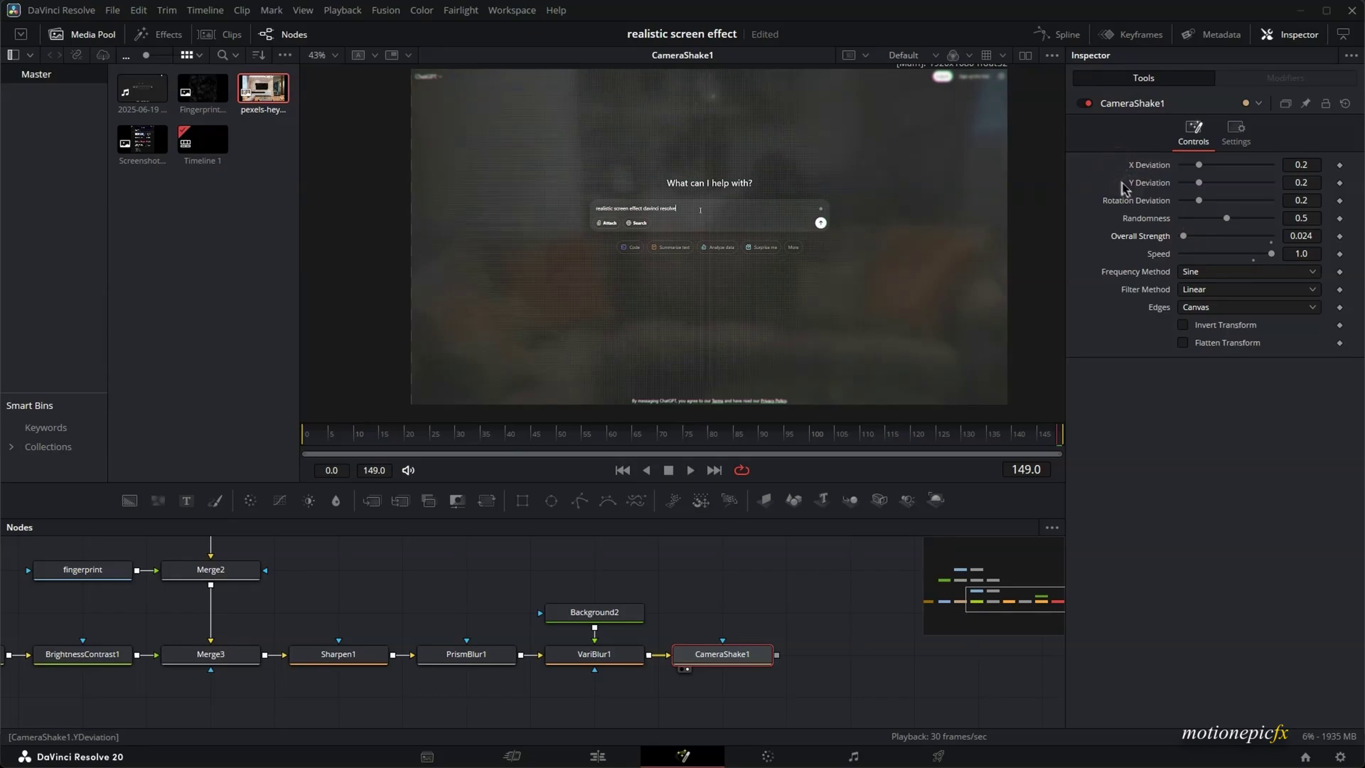
{"action": "right_click", "coordinate": [1151, 171]}
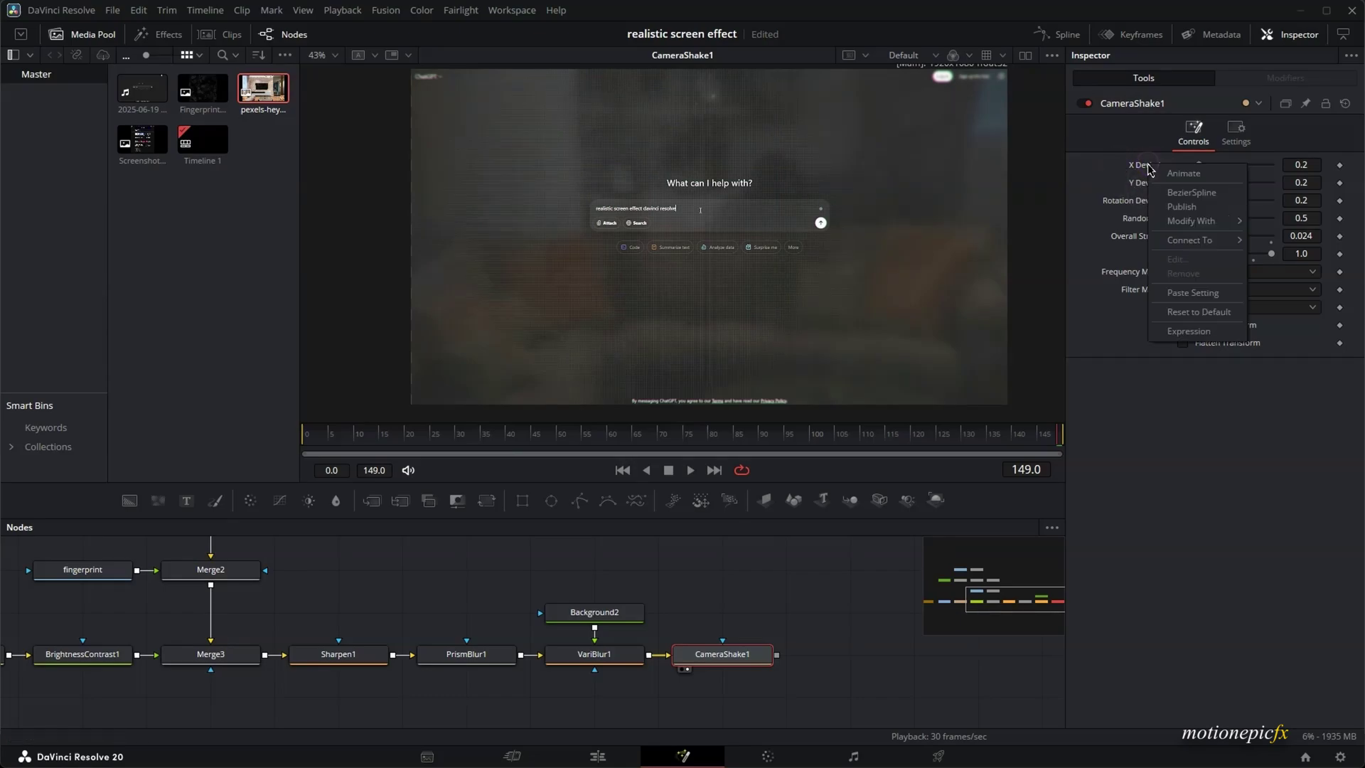
{"action": "left_click", "coordinate": [1179, 333]}
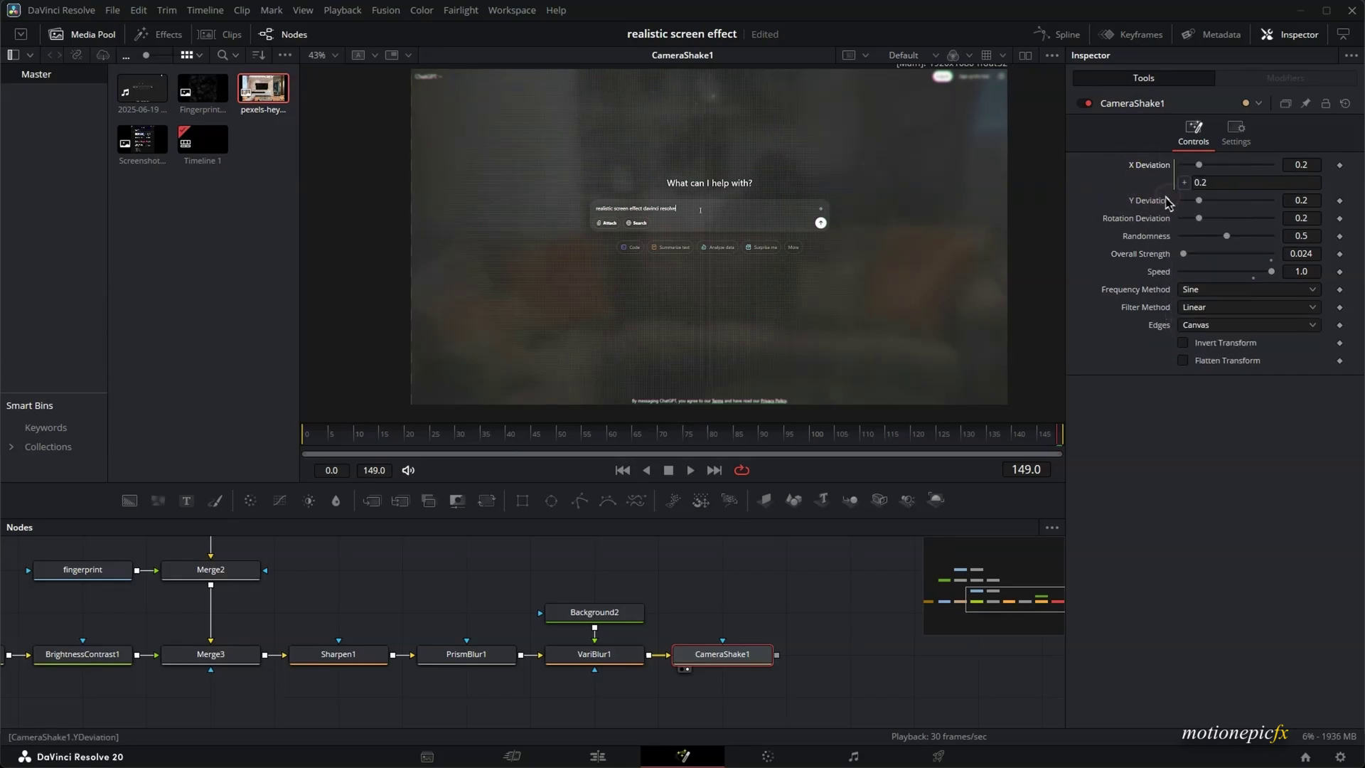
{"action": "right_click", "coordinate": [1160, 207]}
{"action": "left_click", "coordinate": [1184, 327]}
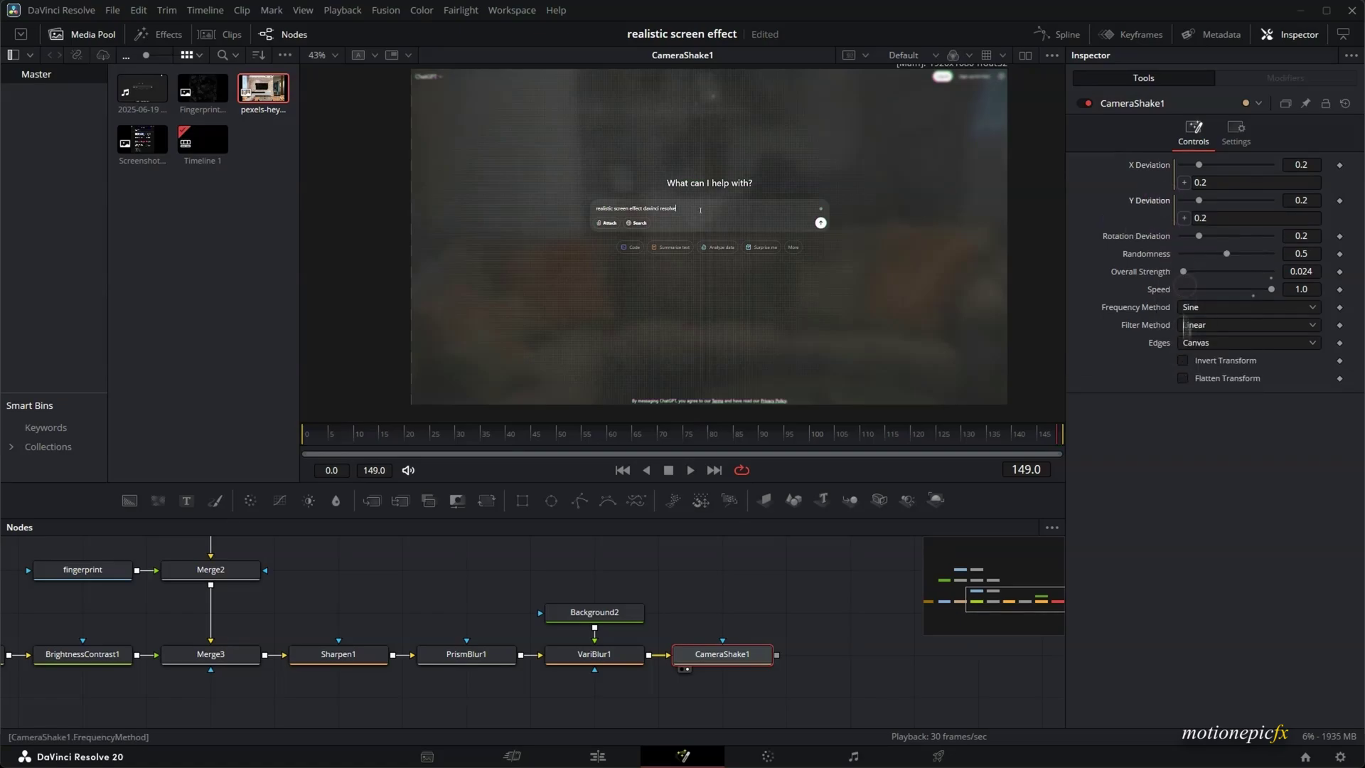
{"action": "left_click_drag", "start_coordinate": [1183, 182], "coordinate": [1185, 236]}
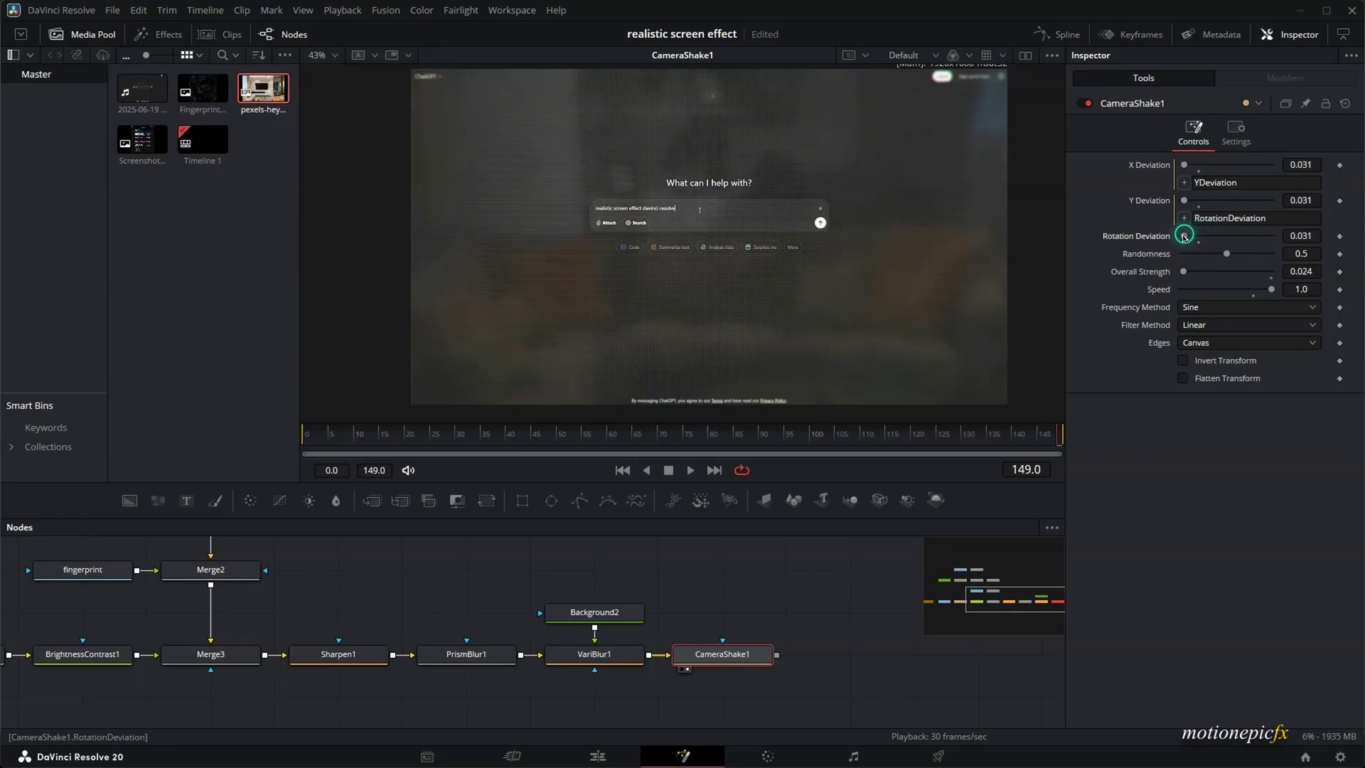
Play back the comp, lower Overall Strength to 0.011, and inspect the shake zoomed in.
{"action": "key", "text": "space"}
{"action": "scroll", "coordinate": [668, 205], "scroll_direction": "up", "scroll_amount": 5}
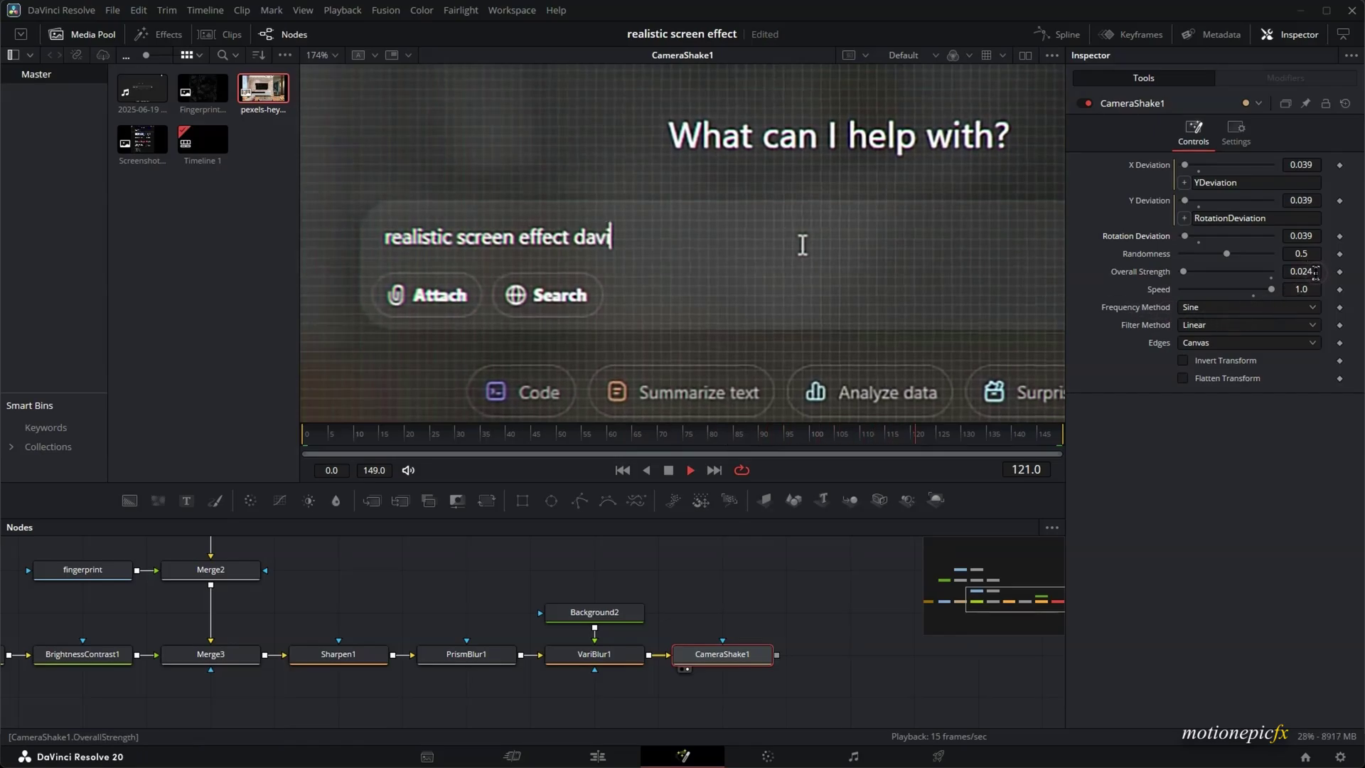
{"action": "left_click_drag", "start_coordinate": [1315, 270], "coordinate": [1308, 275]}
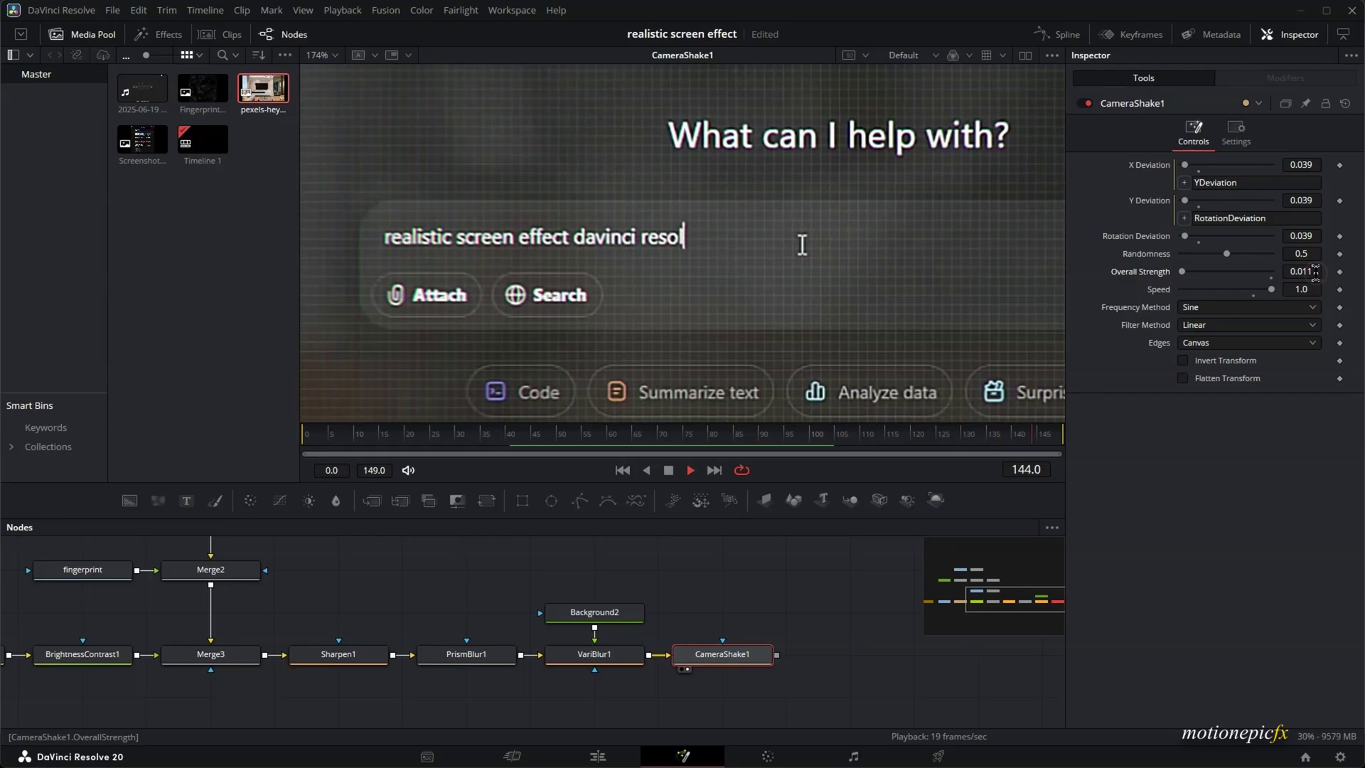
{"action": "scroll", "coordinate": [807, 199], "scroll_direction": "down", "scroll_amount": 2}
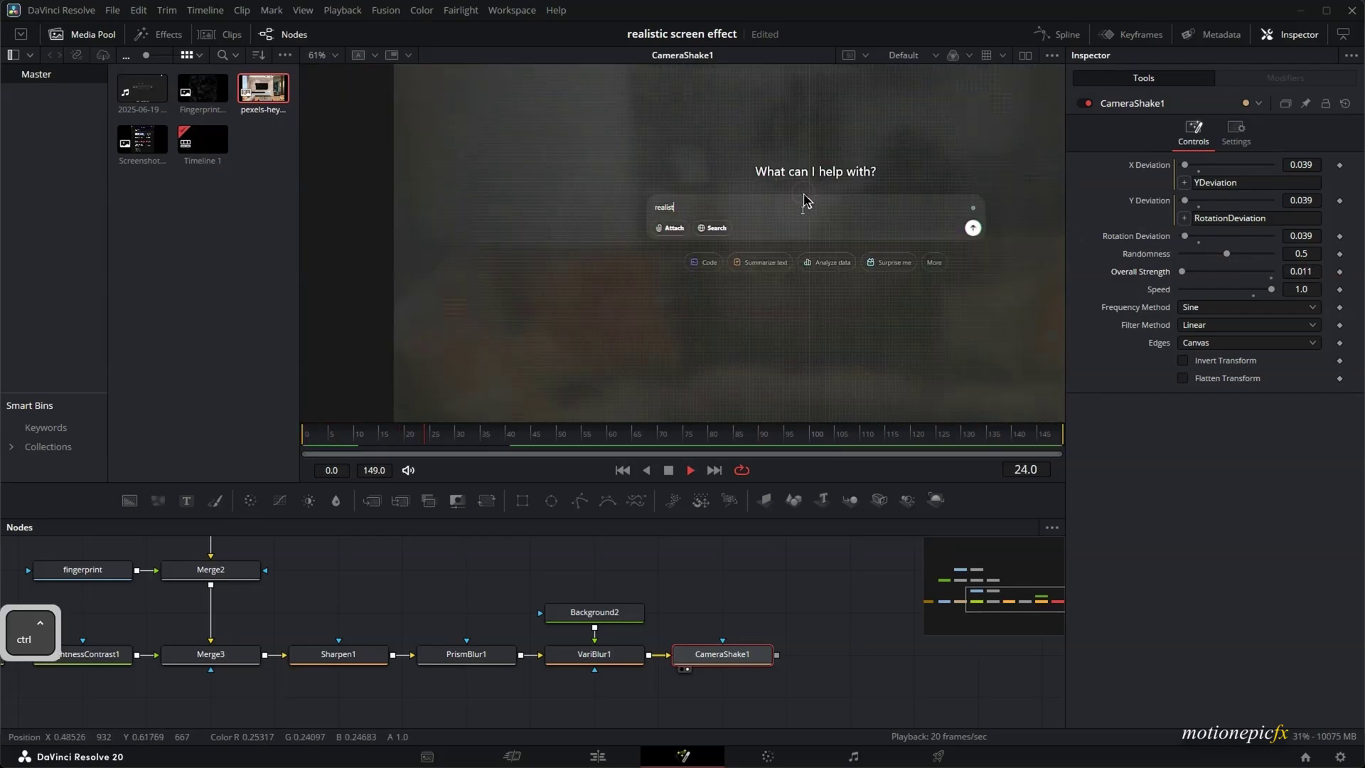
{"action": "scroll", "coordinate": [821, 190], "scroll_direction": "up", "scroll_amount": 3}
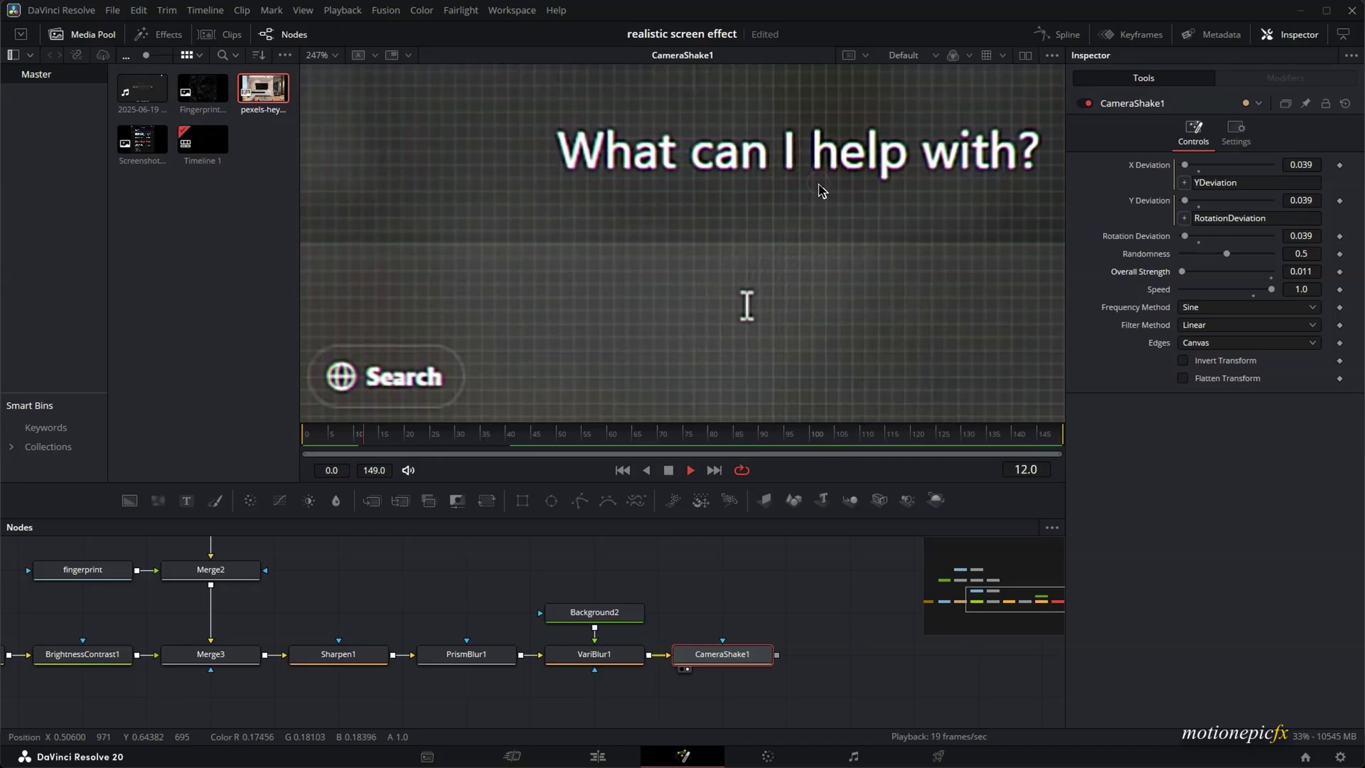
{"action": "scroll", "coordinate": [821, 191], "scroll_direction": "down", "scroll_amount": 1}
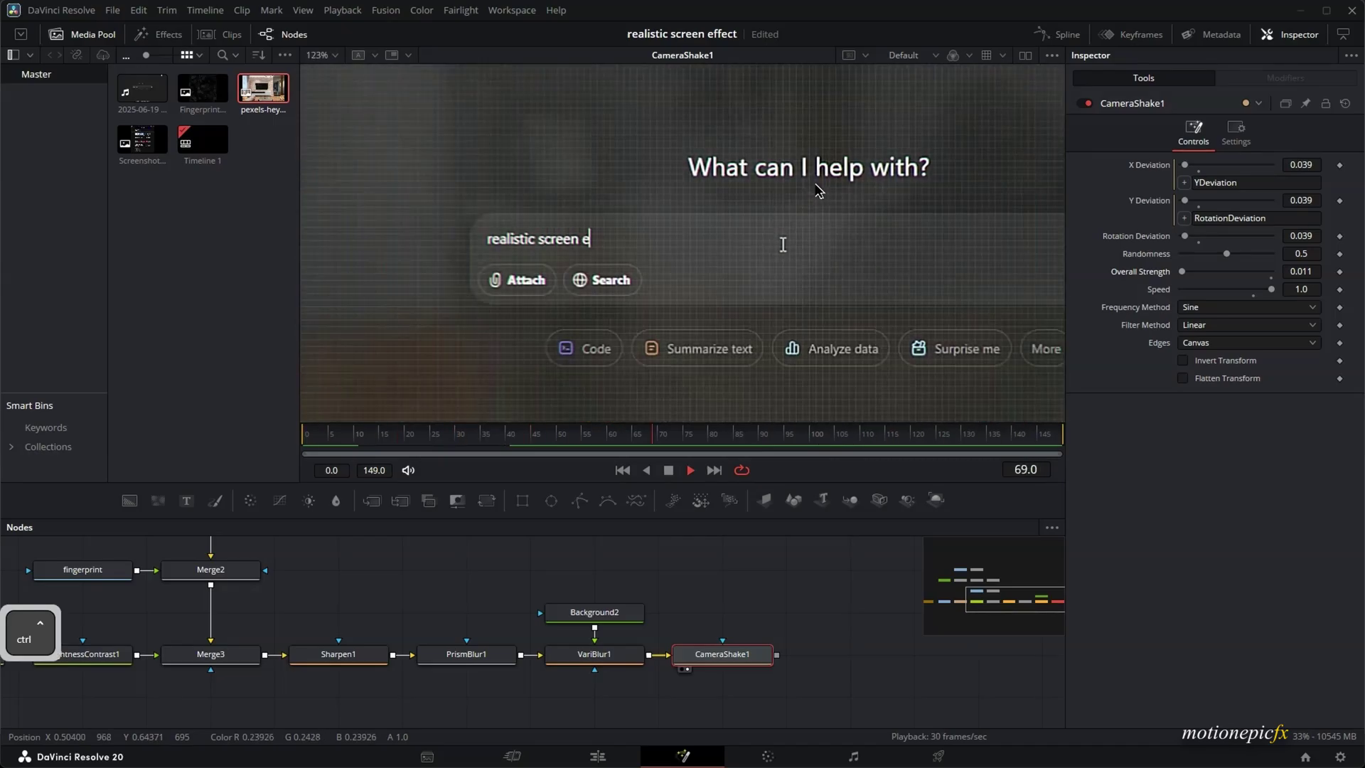
Stop playback and add a Lens Distort node after CameraShake1.
{"action": "scroll", "coordinate": [821, 190], "scroll_direction": "down", "scroll_amount": 4}
{"action": "key", "text": "space"}
{"action": "key", "text": "shift+space"}
{"action": "type", "text": "camer"}
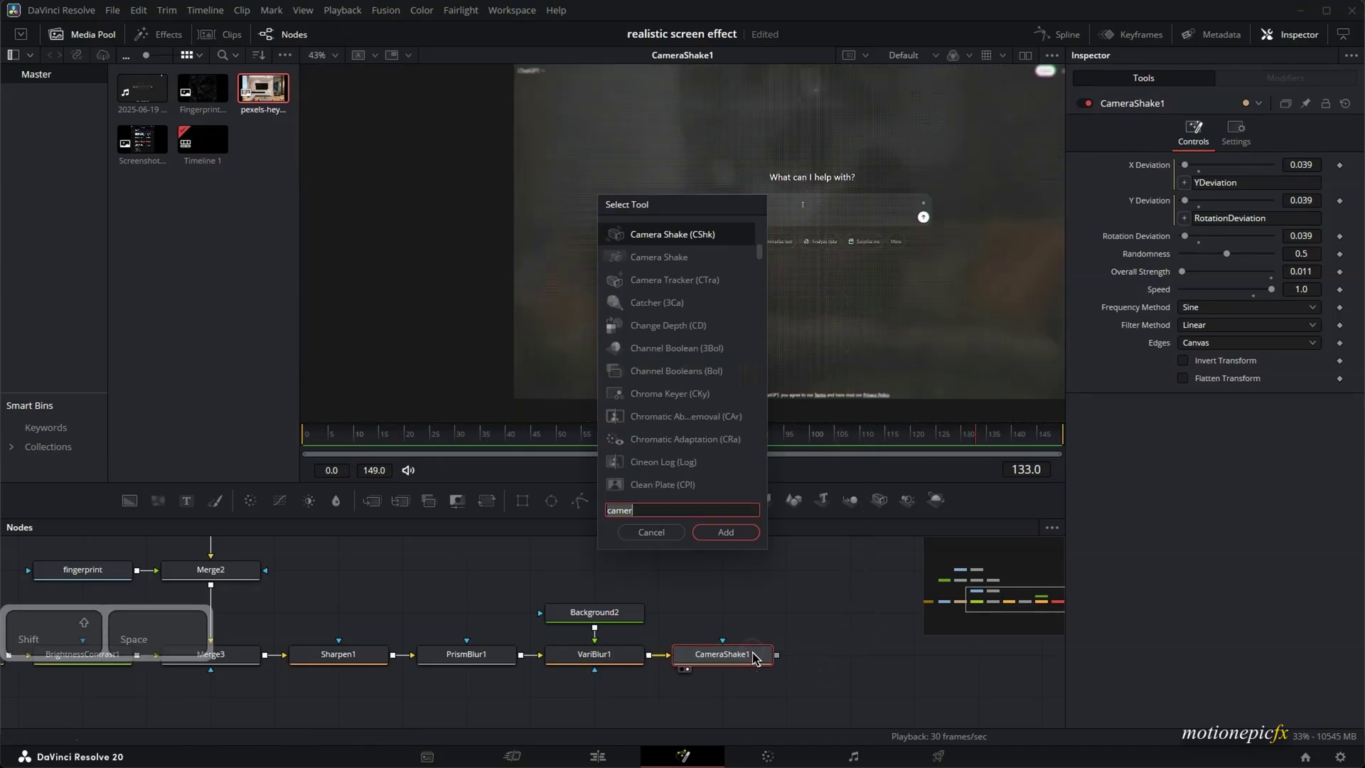
{"action": "key", "text": "BackSpace"}
{"action": "key", "text": "BackSpace"}
{"action": "key", "text": "BackSpace"}
{"action": "key", "text": "BackSpace"}
{"action": "key", "text": "BackSpace"}
{"action": "type", "text": "len"}
{"action": "key", "text": "BackSpace"}
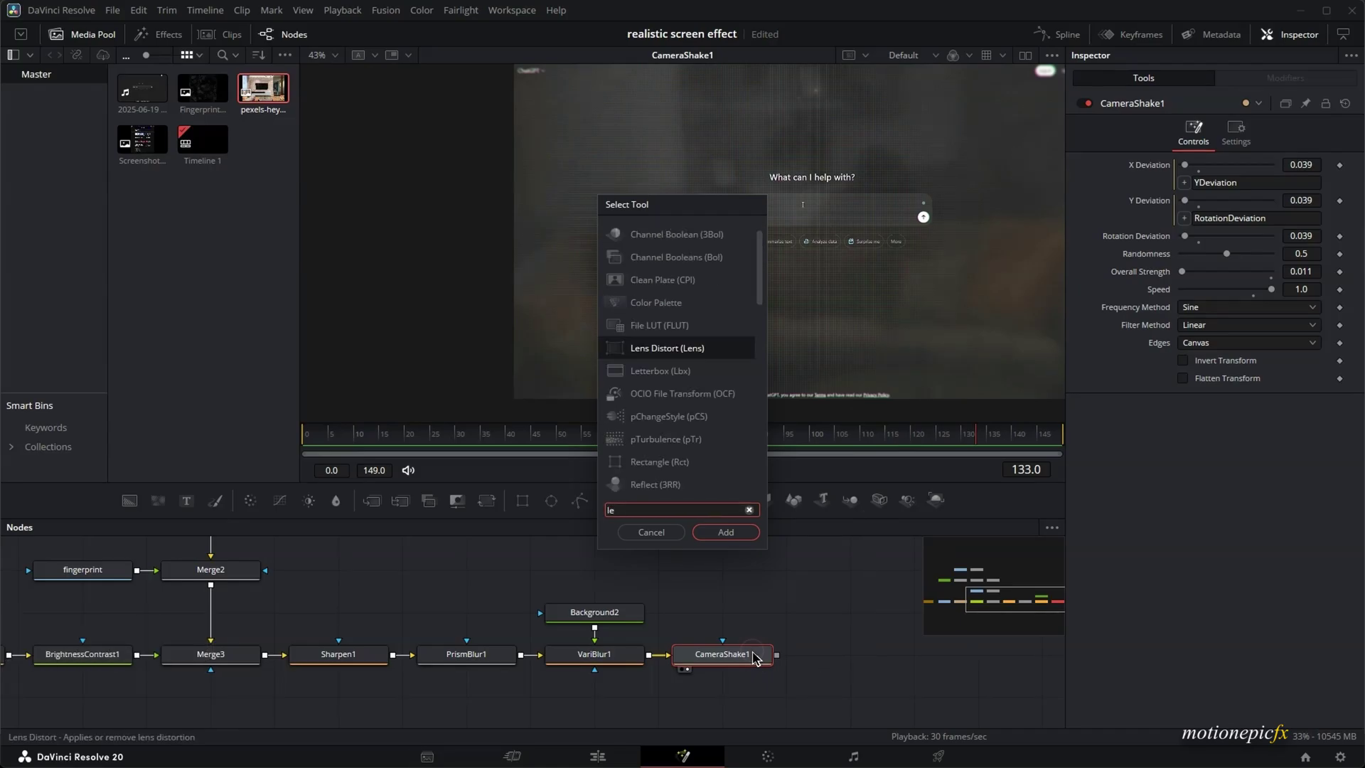
{"action": "key", "text": "Return"}
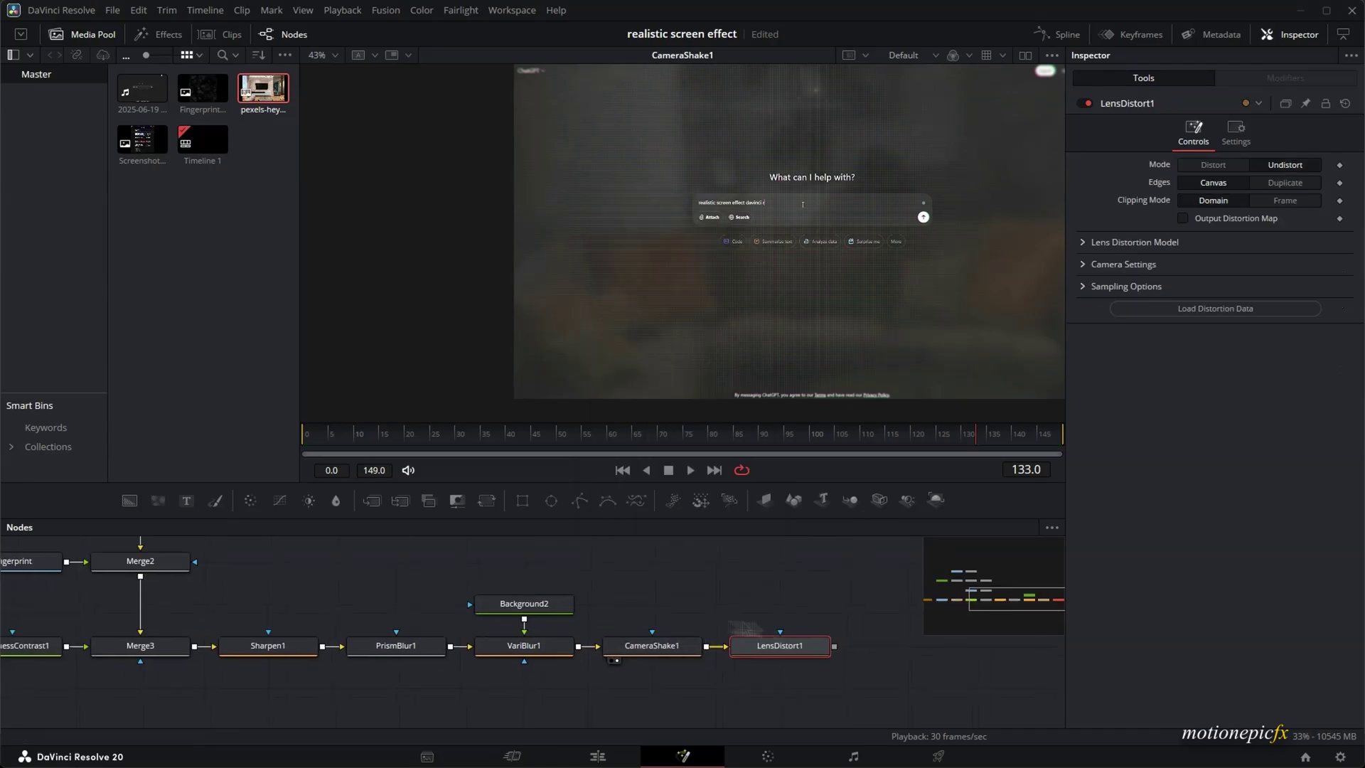
View LensDistort1 and set its Distortion to -0.102.
{"action": "key", "text": "1"}
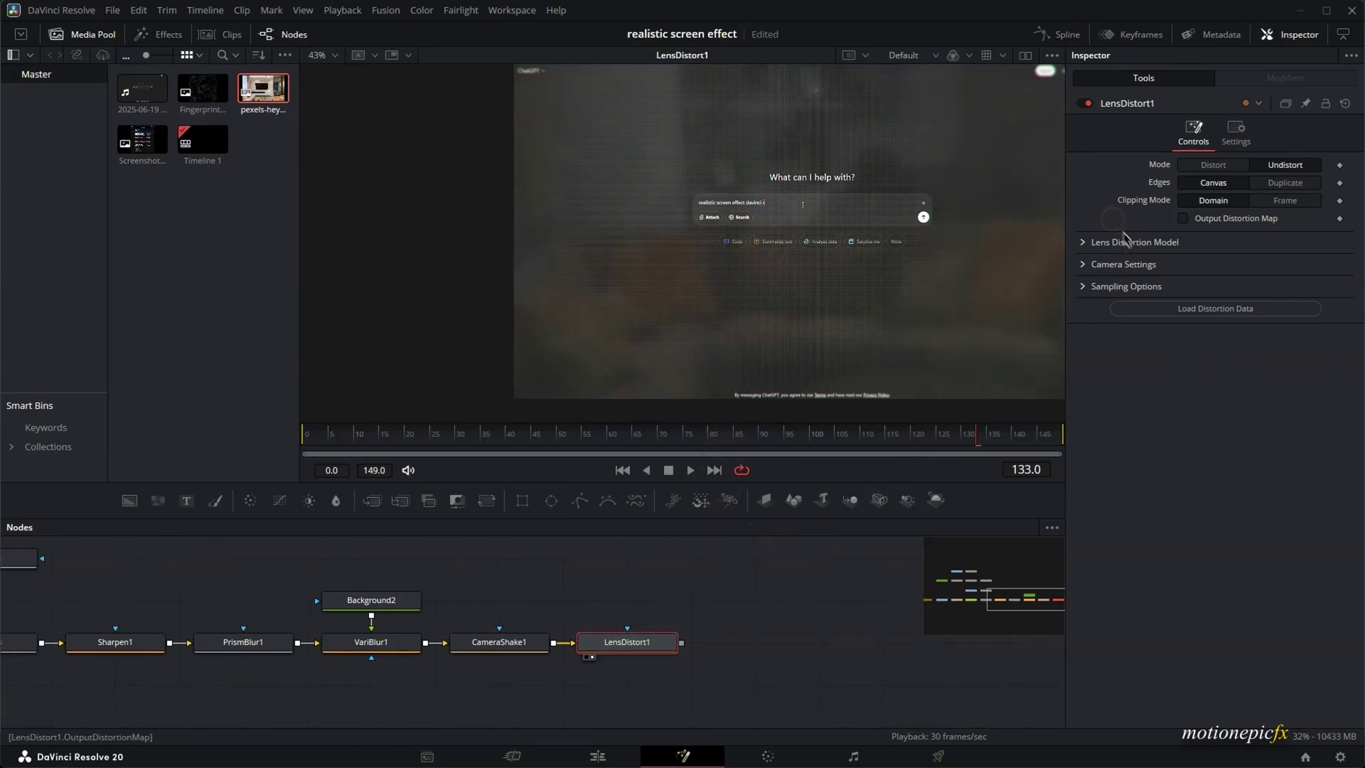
{"action": "left_click", "coordinate": [1081, 243]}
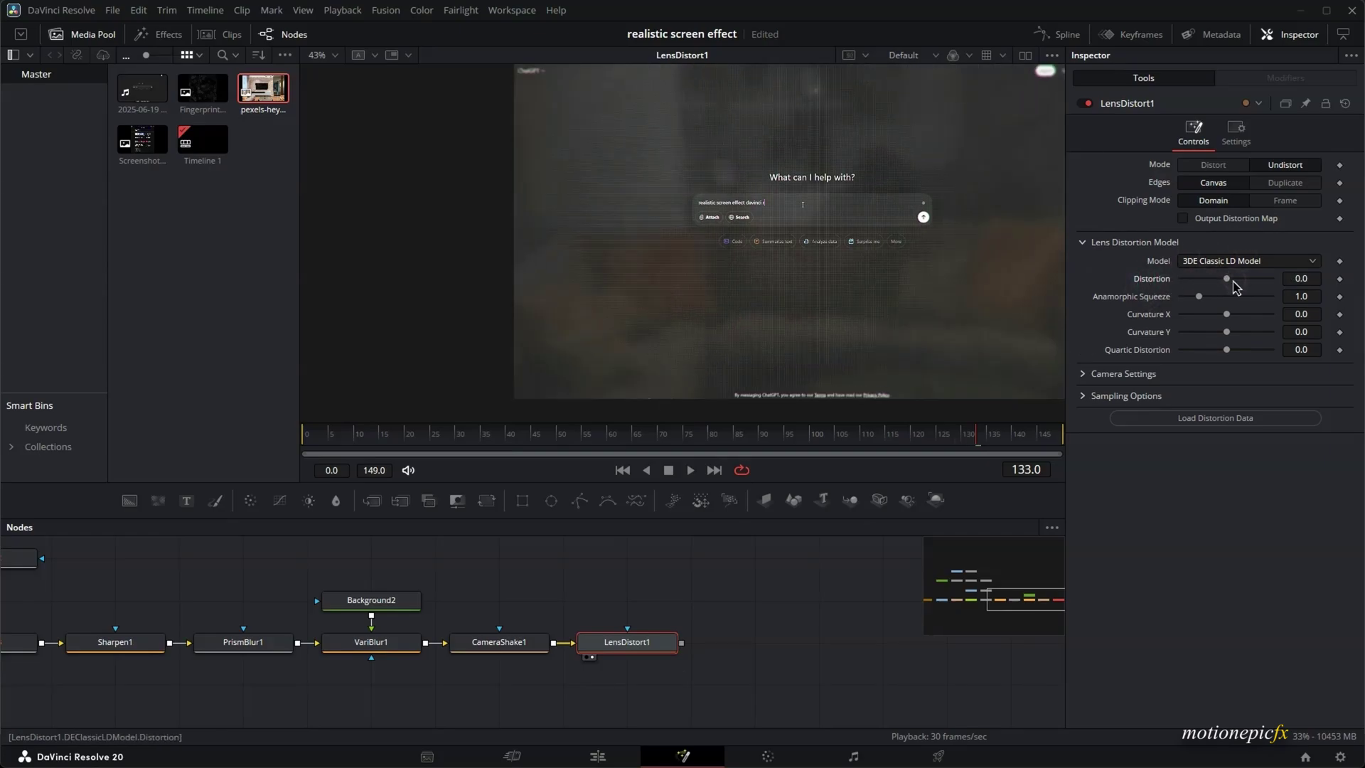
{"action": "left_click_drag", "start_coordinate": [1227, 279], "coordinate": [1216, 279]}
Add a Transform after LensDistort1, view it, and scale Size to 1.13.
{"action": "key", "text": "shift+space"}
{"action": "type", "text": "le"}
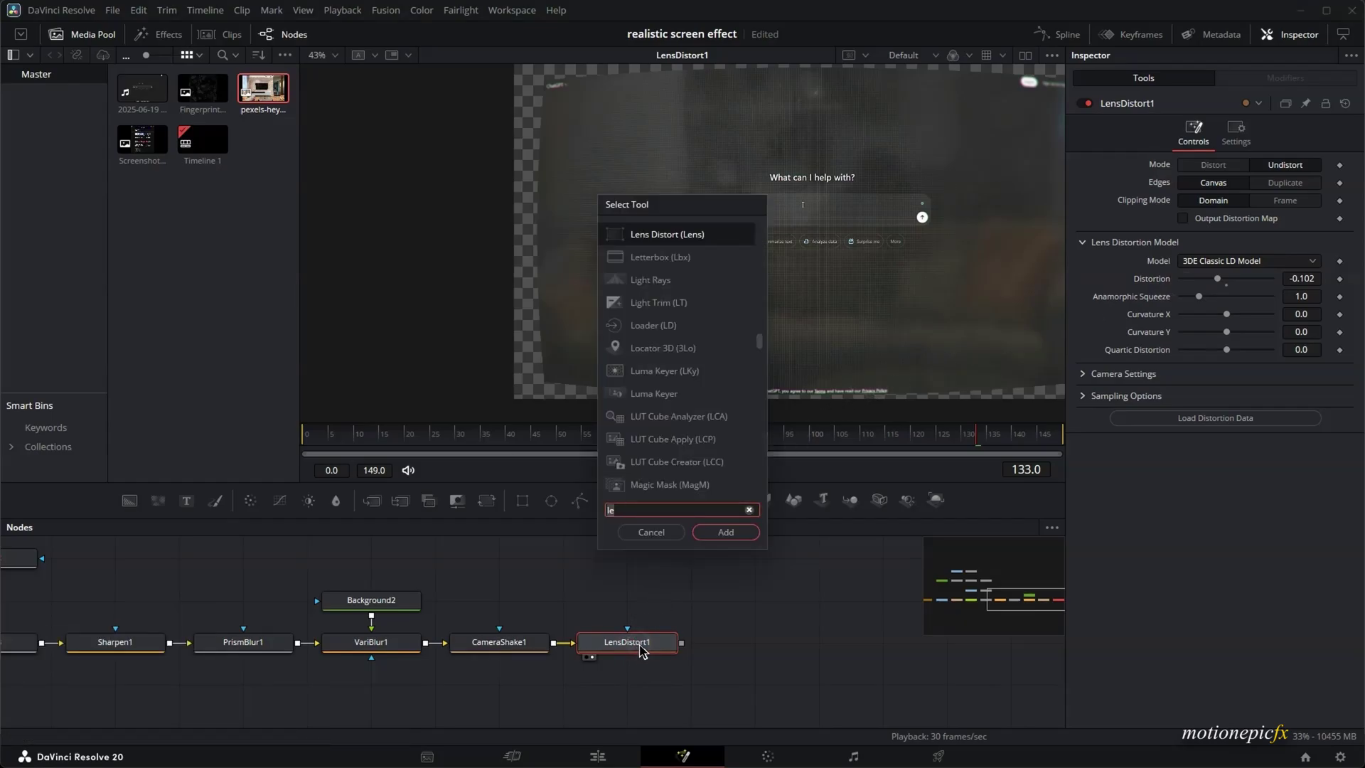
{"action": "key", "text": "BackSpace"}
{"action": "key", "text": "BackSpace"}
{"action": "type", "text": "tra"}
{"action": "key", "text": "Return"}
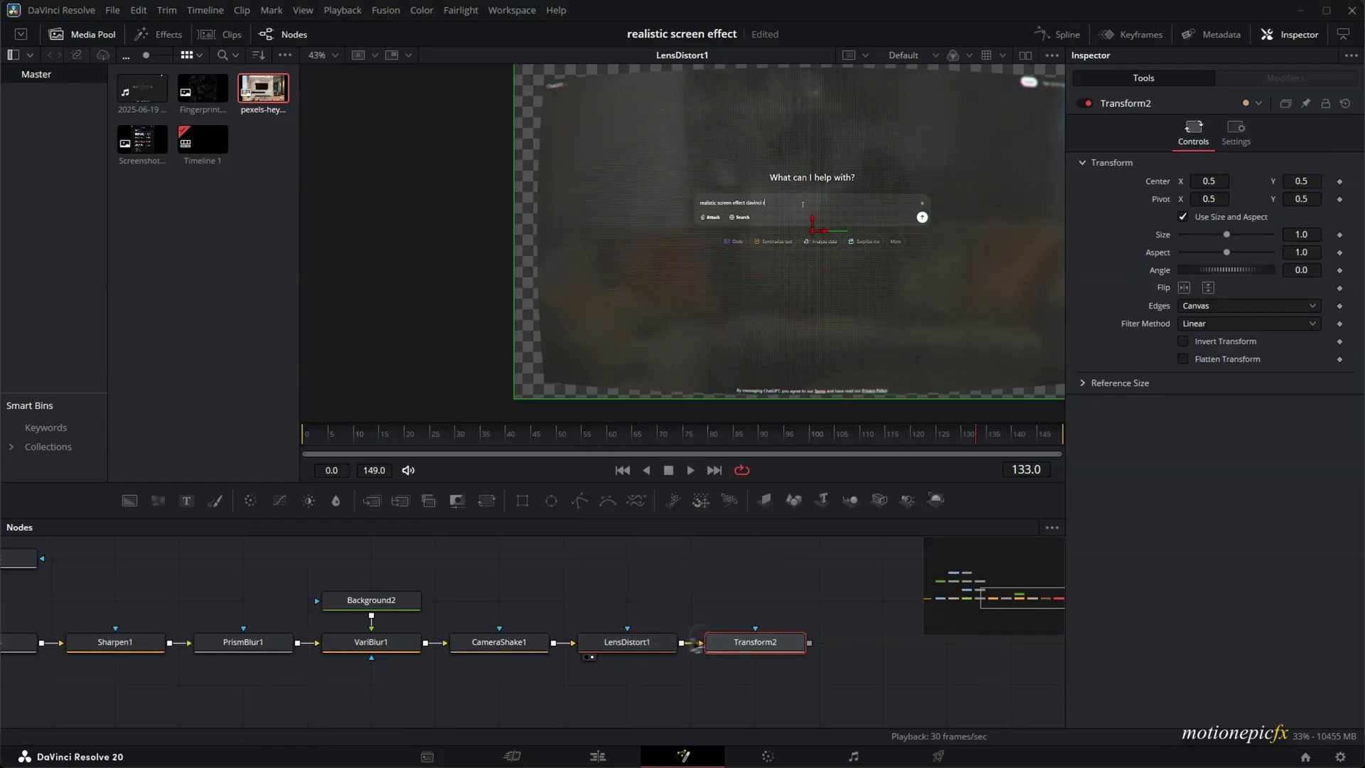
{"action": "left_click_drag", "start_coordinate": [700, 643], "coordinate": [833, 284]}
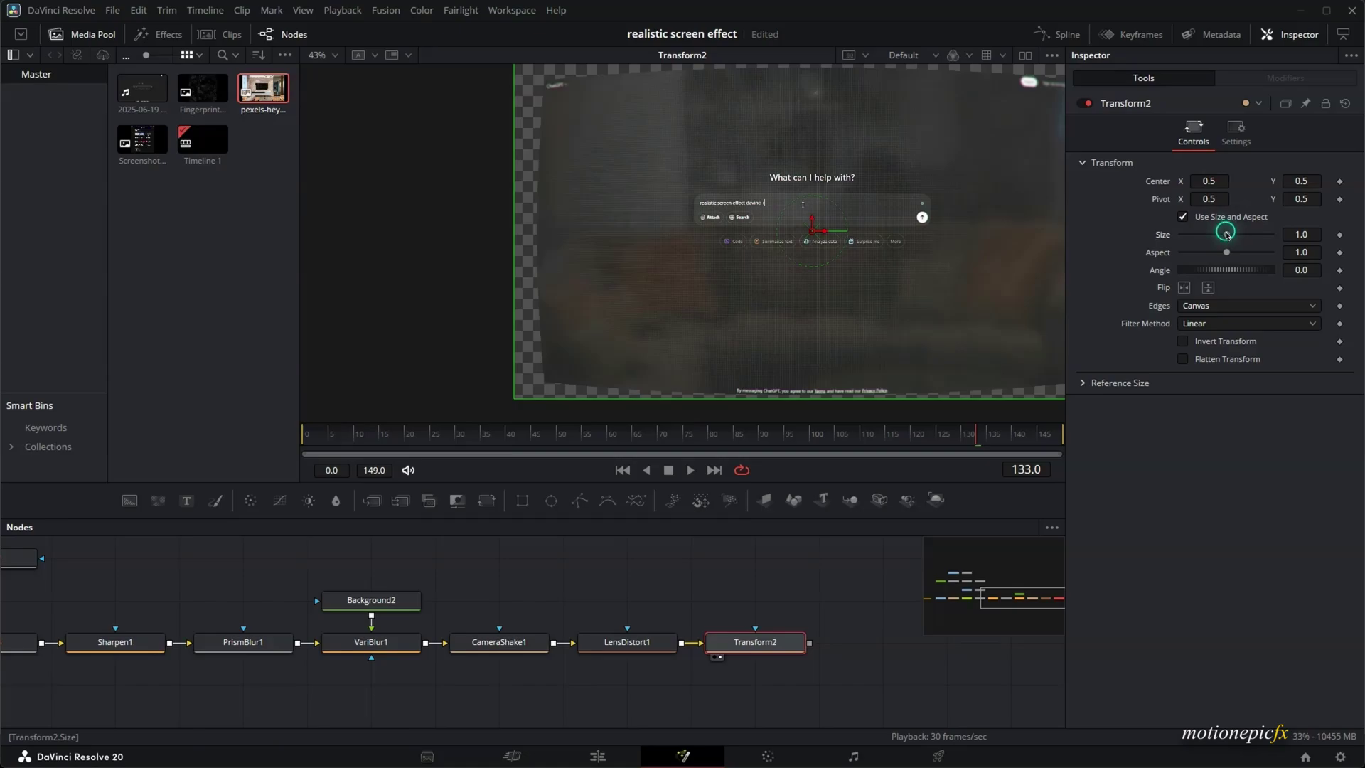
{"action": "left_click_drag", "start_coordinate": [1225, 234], "coordinate": [1227, 236]}
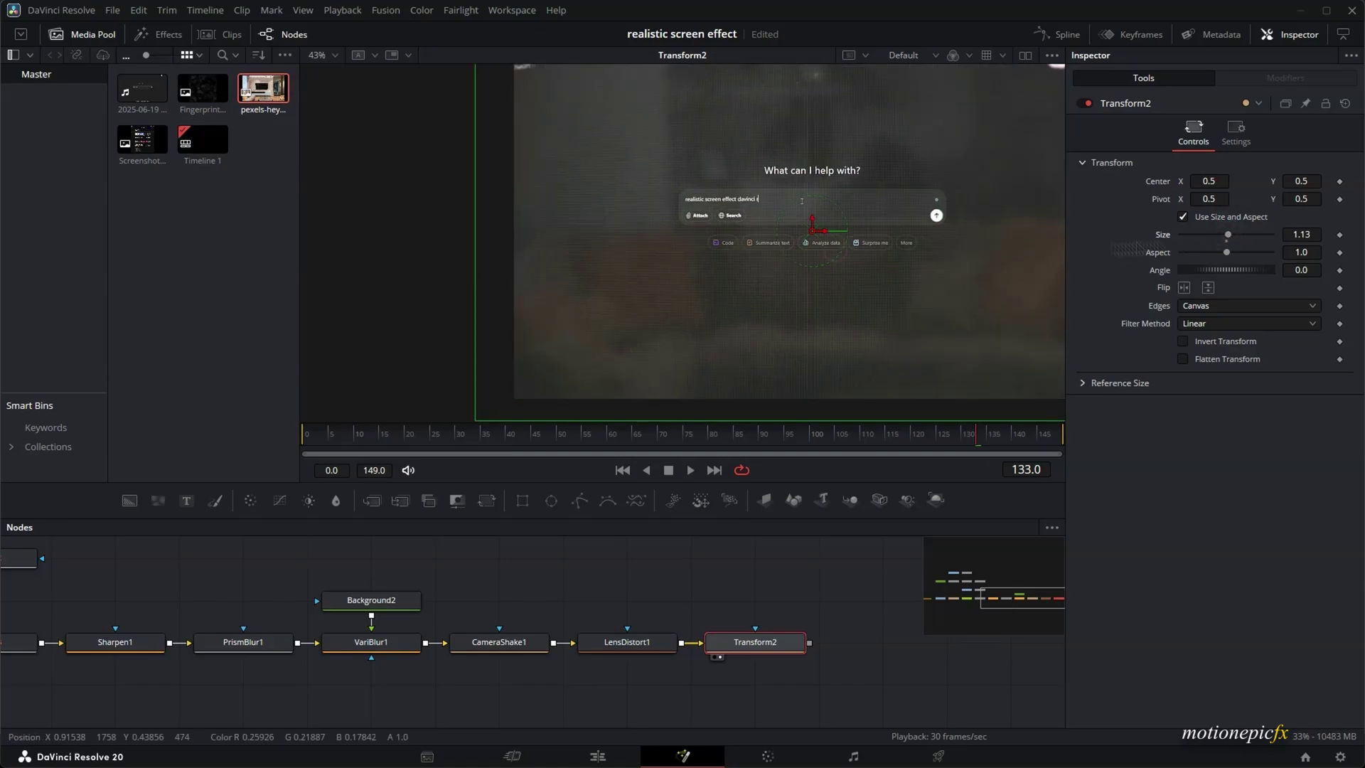
{"action": "scroll", "coordinate": [660, 268], "scroll_direction": "down", "scroll_amount": 2}
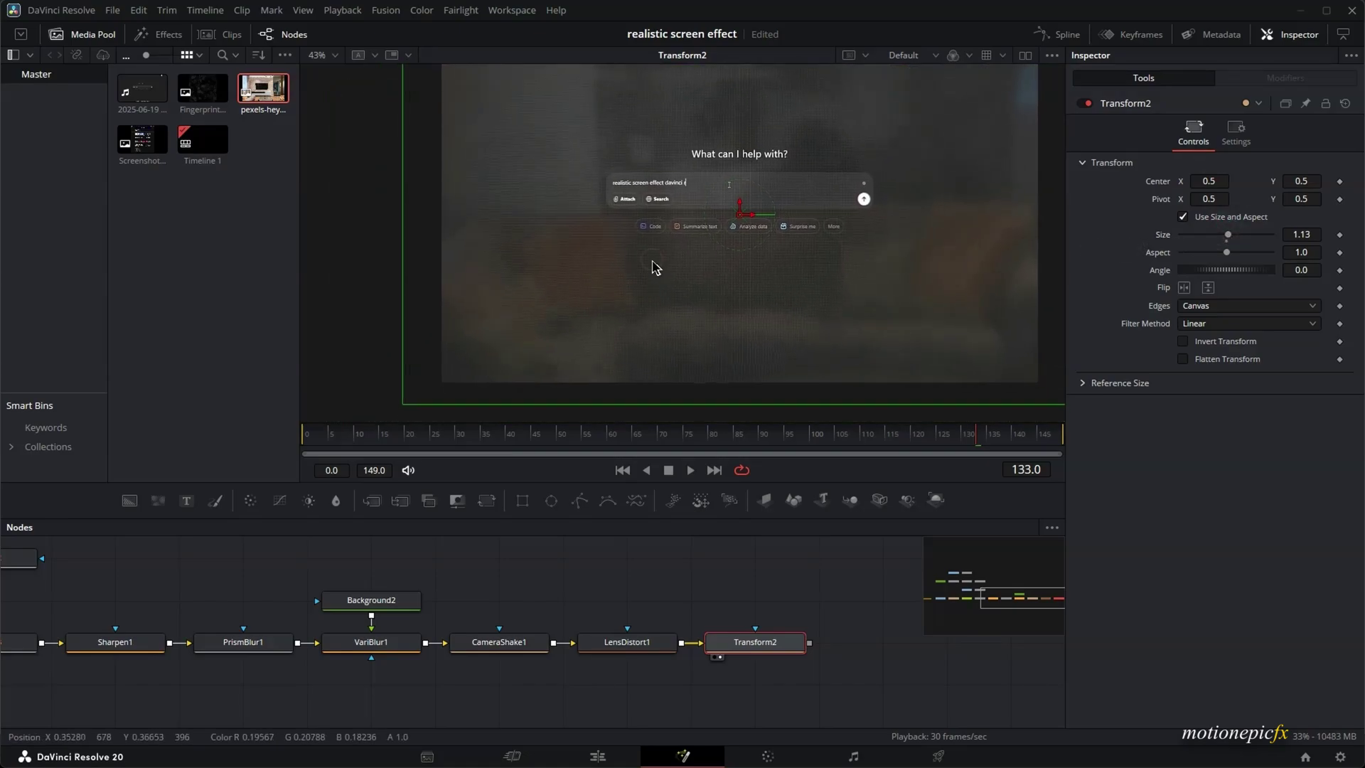
{"action": "scroll", "coordinate": [650, 269], "scroll_direction": "up", "scroll_amount": 1}
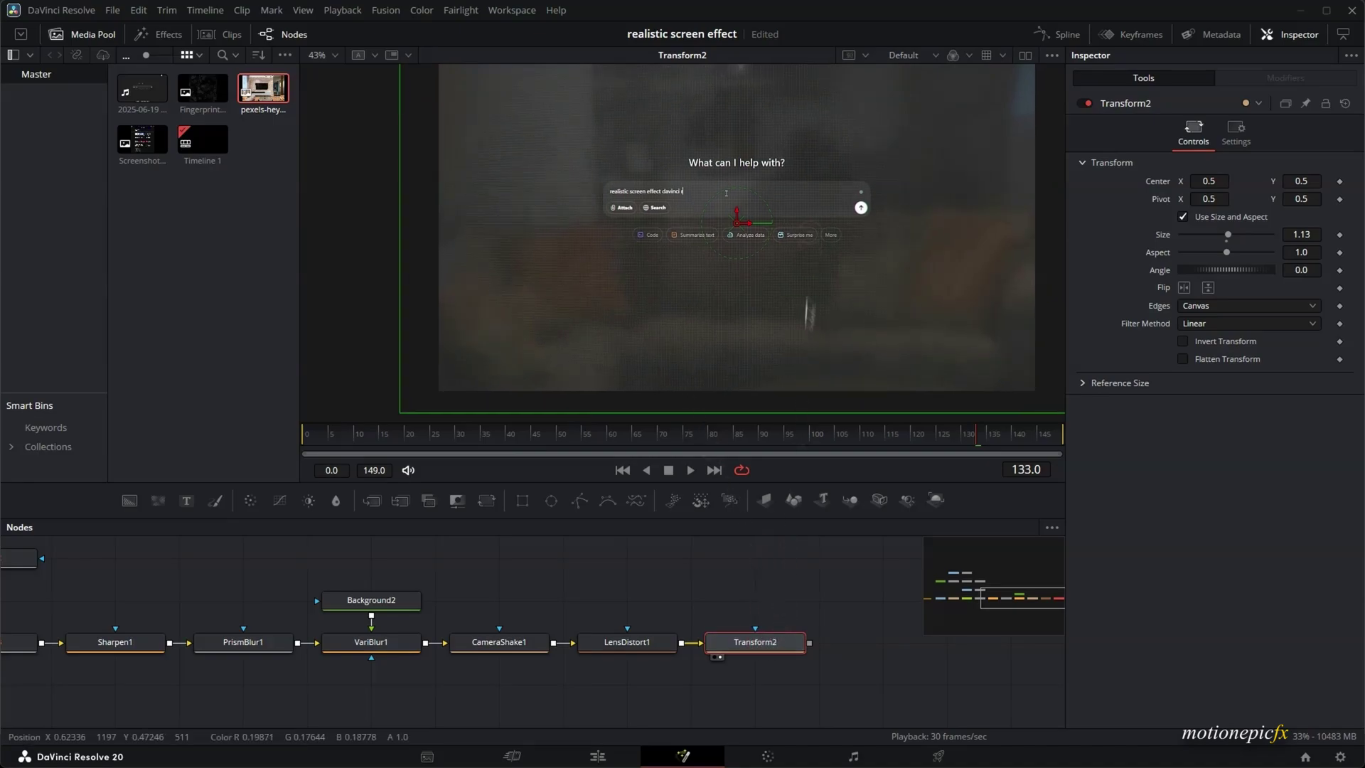
Zoom the viewer out and add a Media Out node after Transform2.
{"action": "key", "text": "ctrl+minus"}
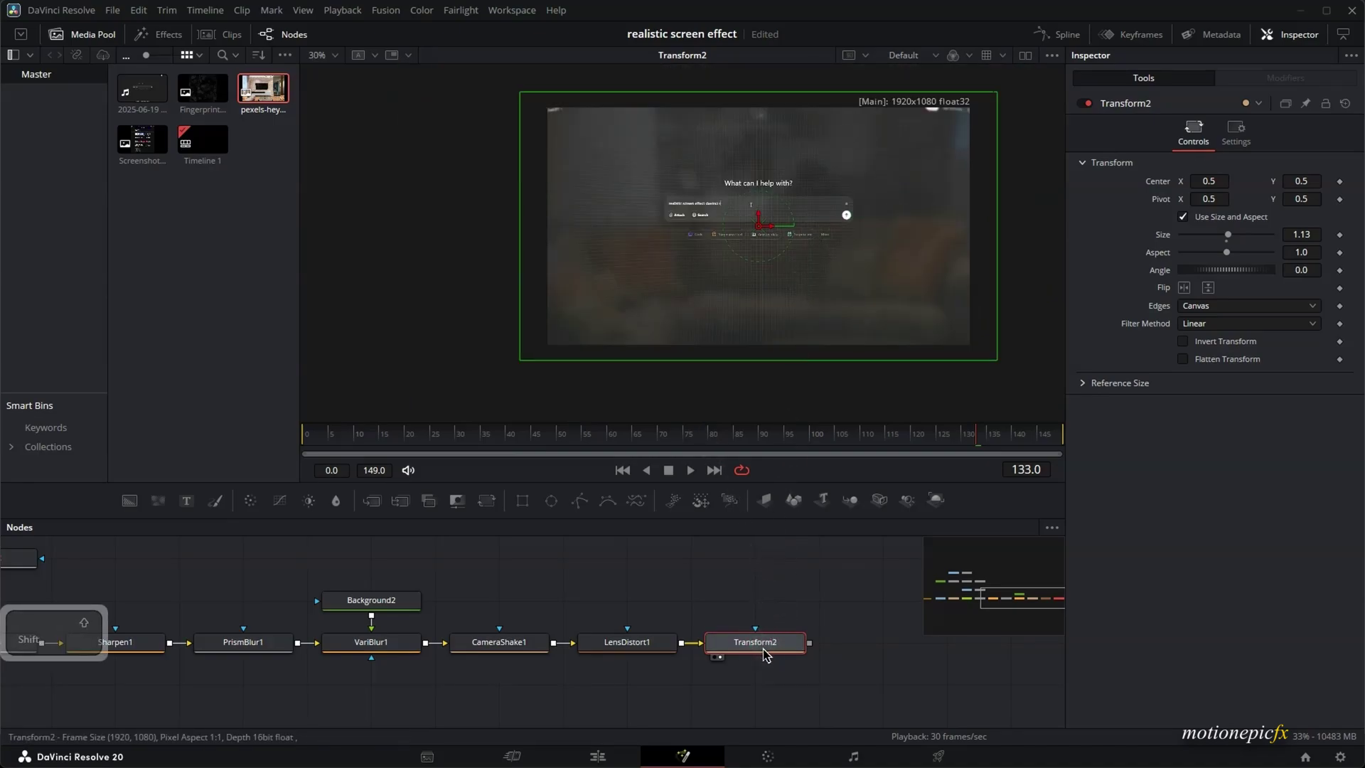
{"action": "key", "text": "shift+space"}
{"action": "type", "text": "med"}
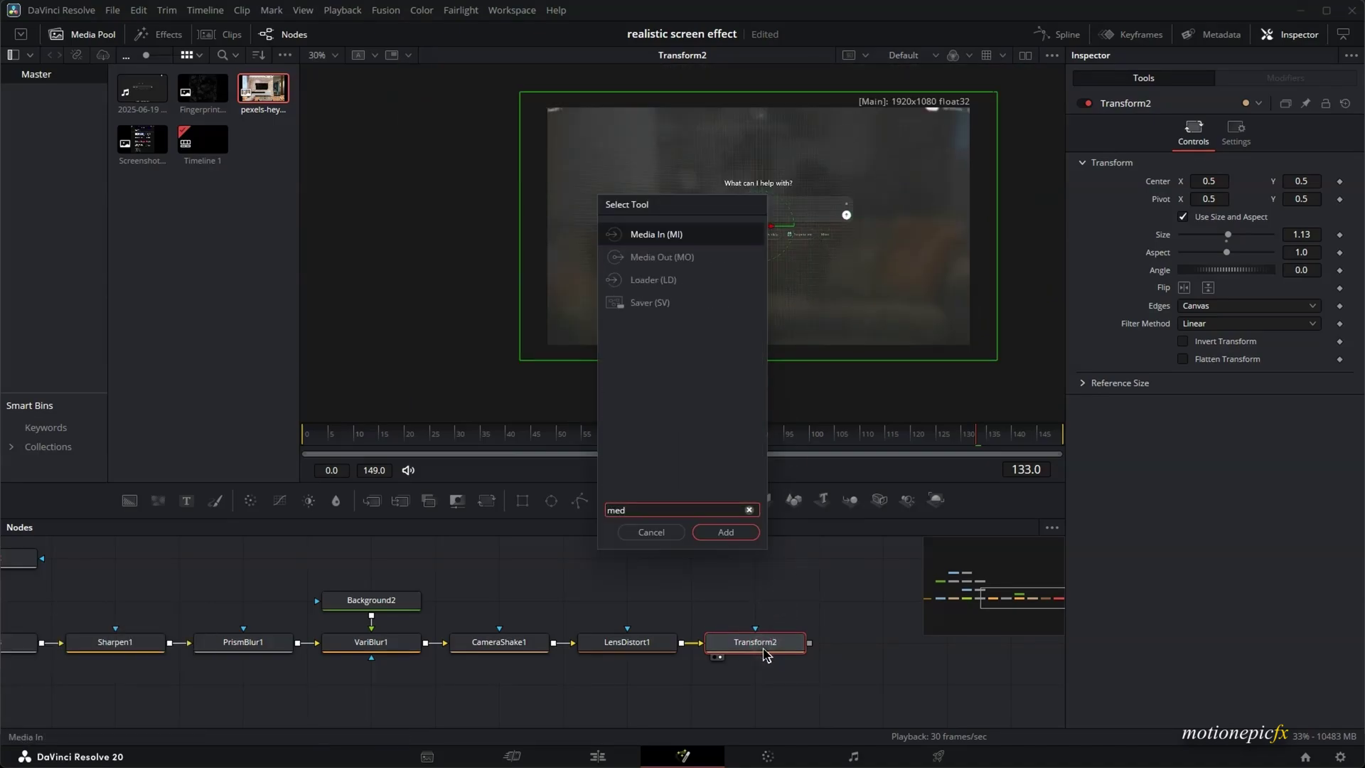
{"action": "key", "text": "Down"}
{"action": "key", "text": "Return"}
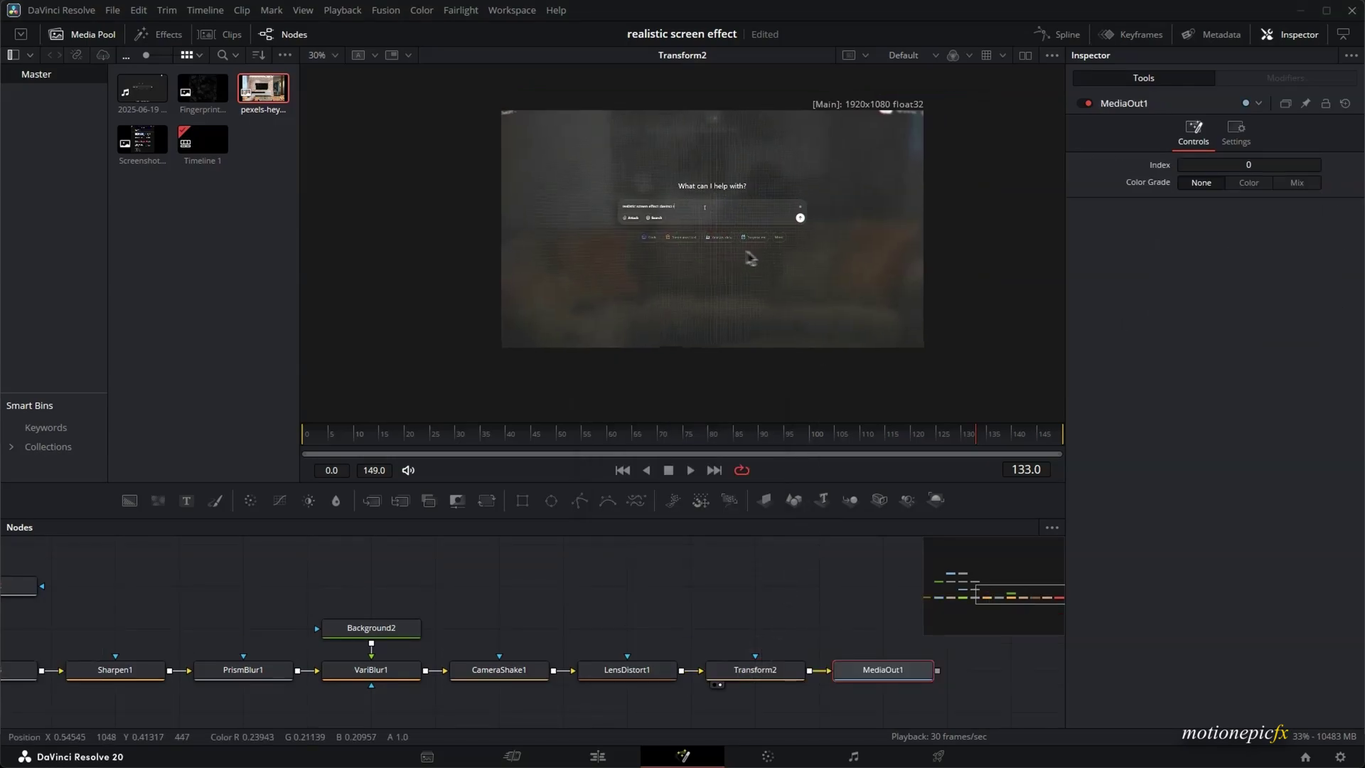
Hide the Media Pool and pan the viewer to centre the chat screen.
{"action": "scroll", "coordinate": [732, 272], "scroll_direction": "up", "scroll_amount": 2, "text": "ctrl"}
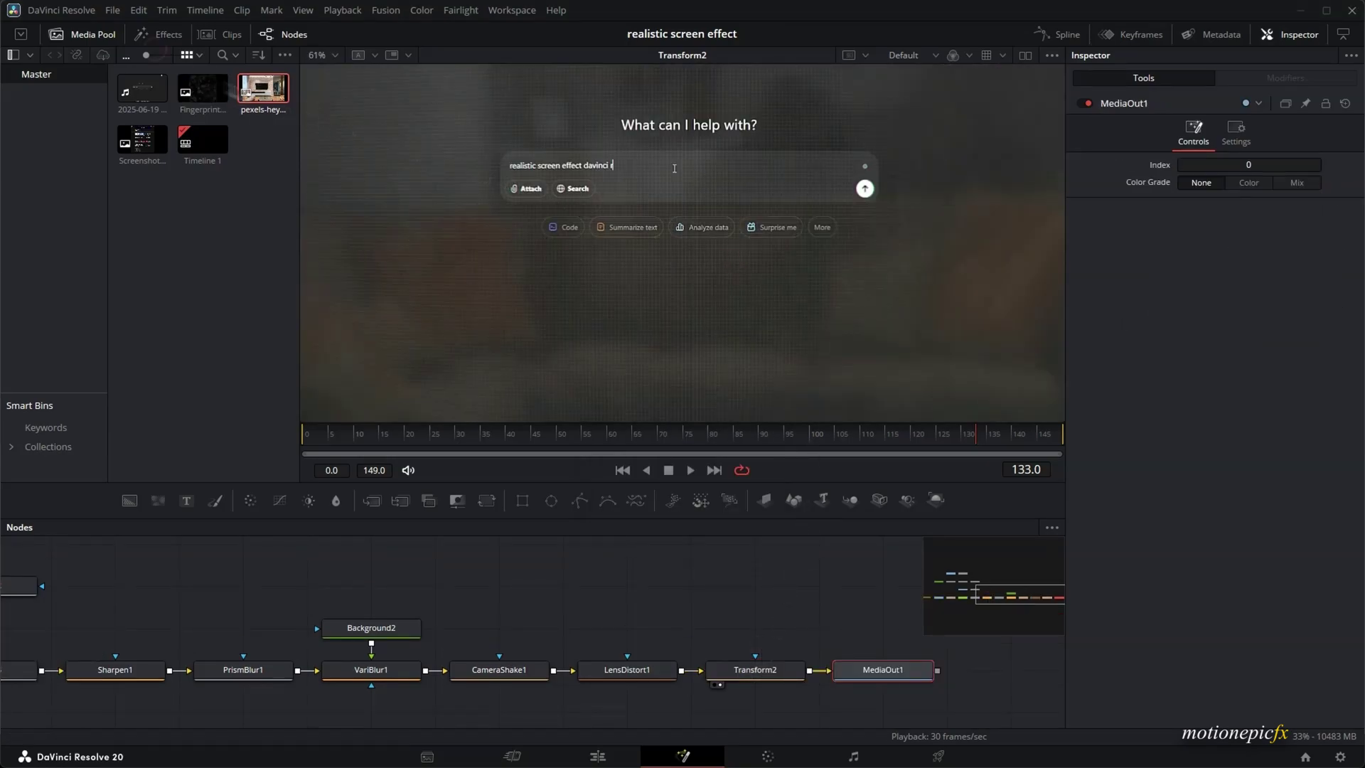
{"action": "left_click", "coordinate": [67, 34]}
{"action": "left_click_drag", "start_coordinate": [488, 212], "coordinate": [597, 286]}
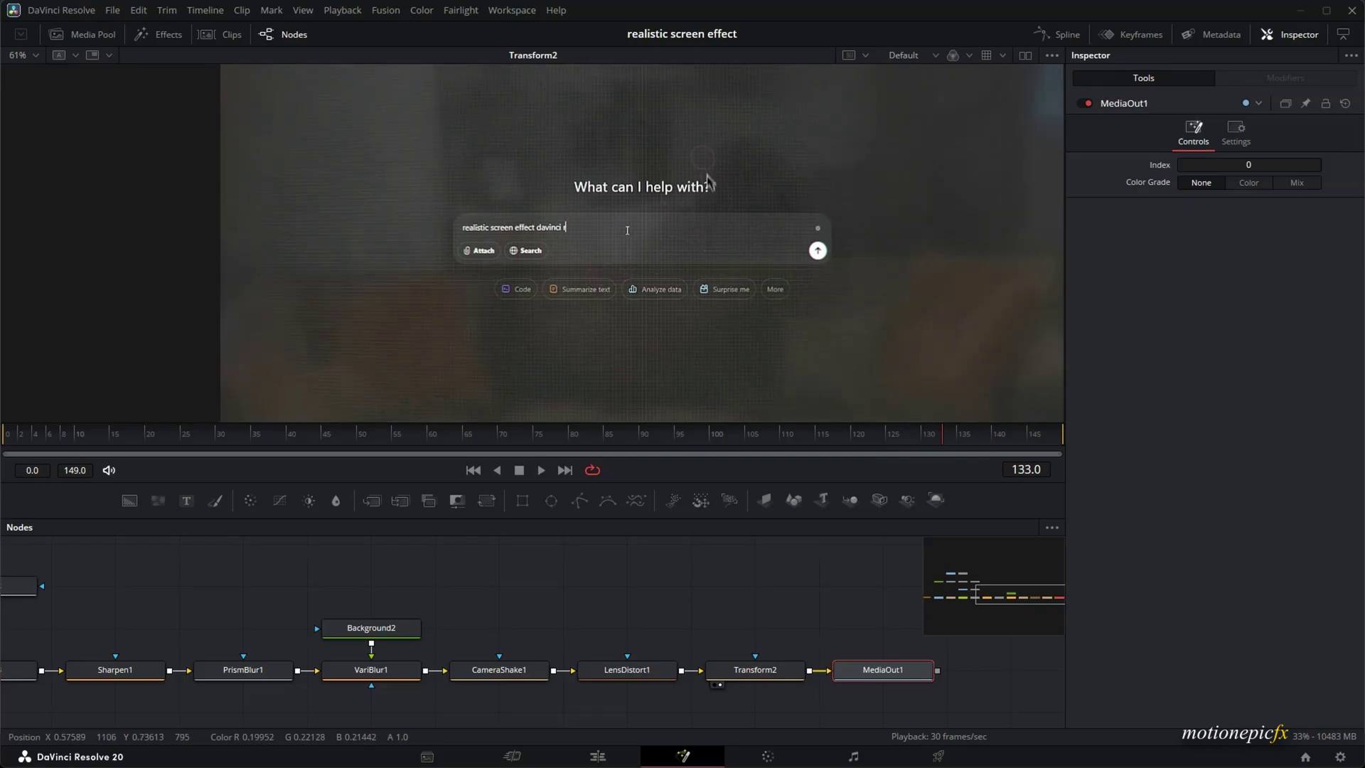
{"action": "left_click", "coordinate": [597, 757]}
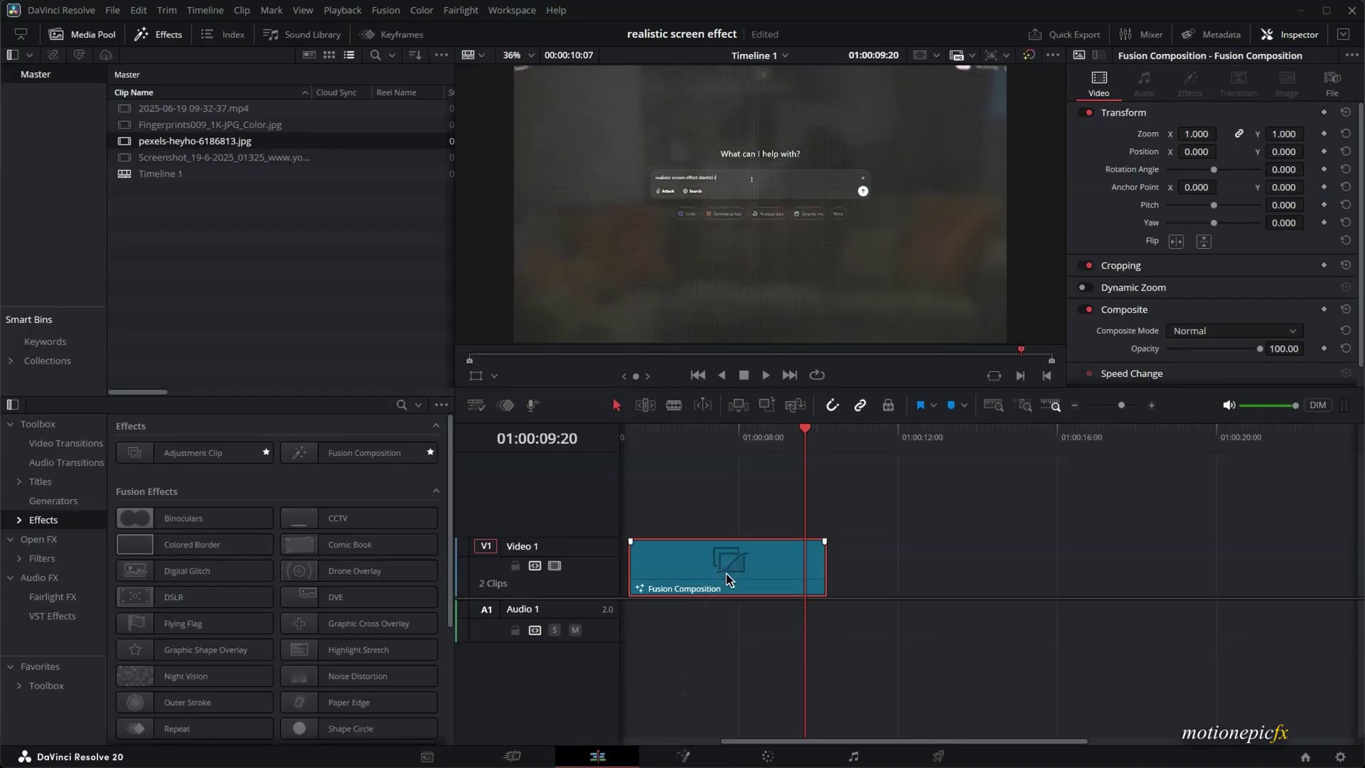
{"action": "key", "text": "ctrl+f"}
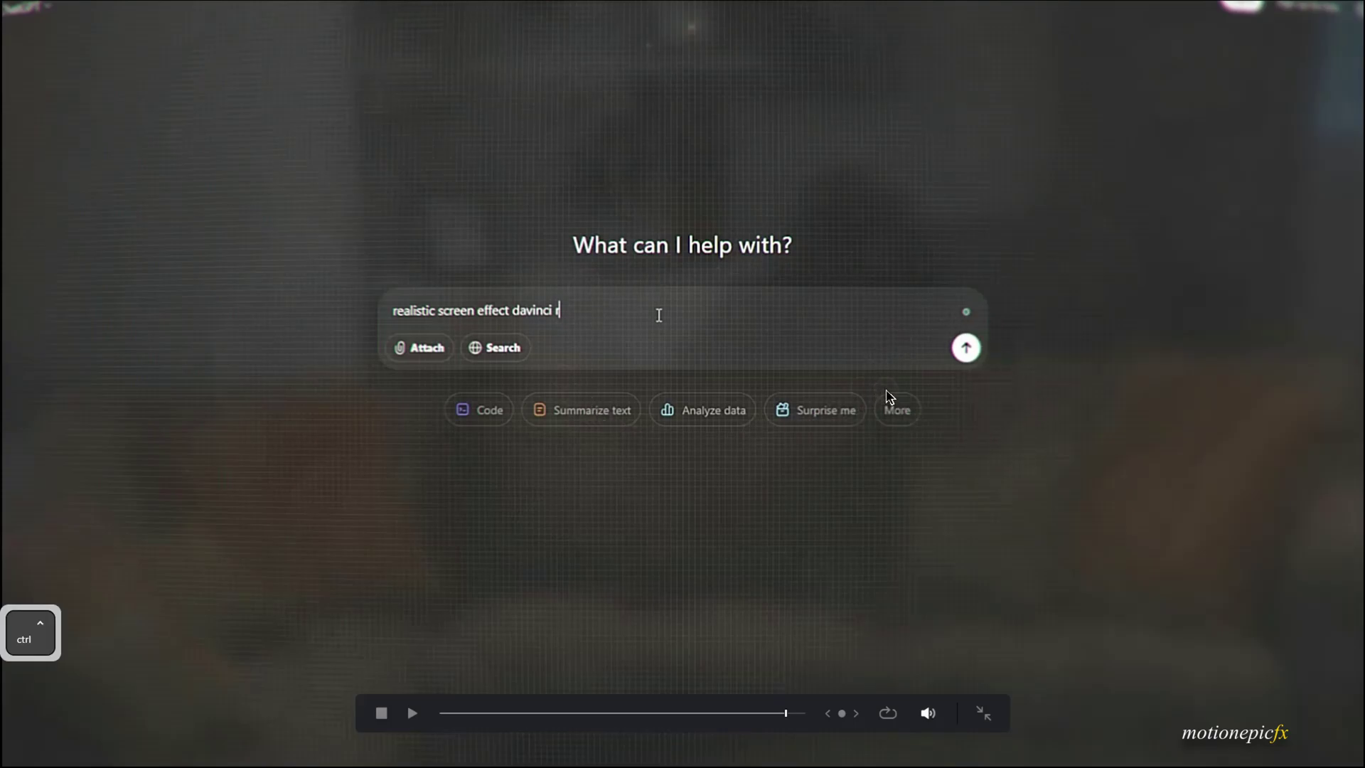
{"action": "key", "text": "ctrl+f"}
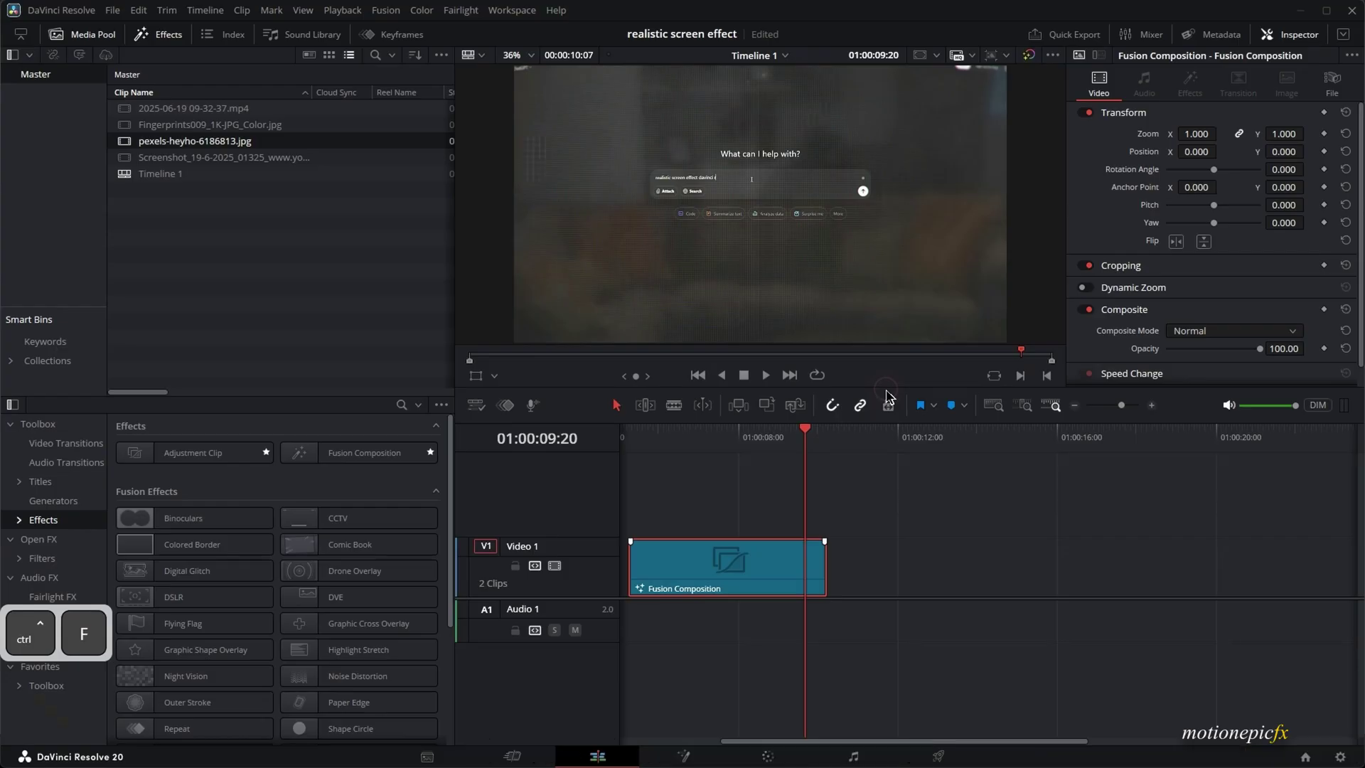
{"action": "left_click", "coordinate": [693, 753]}
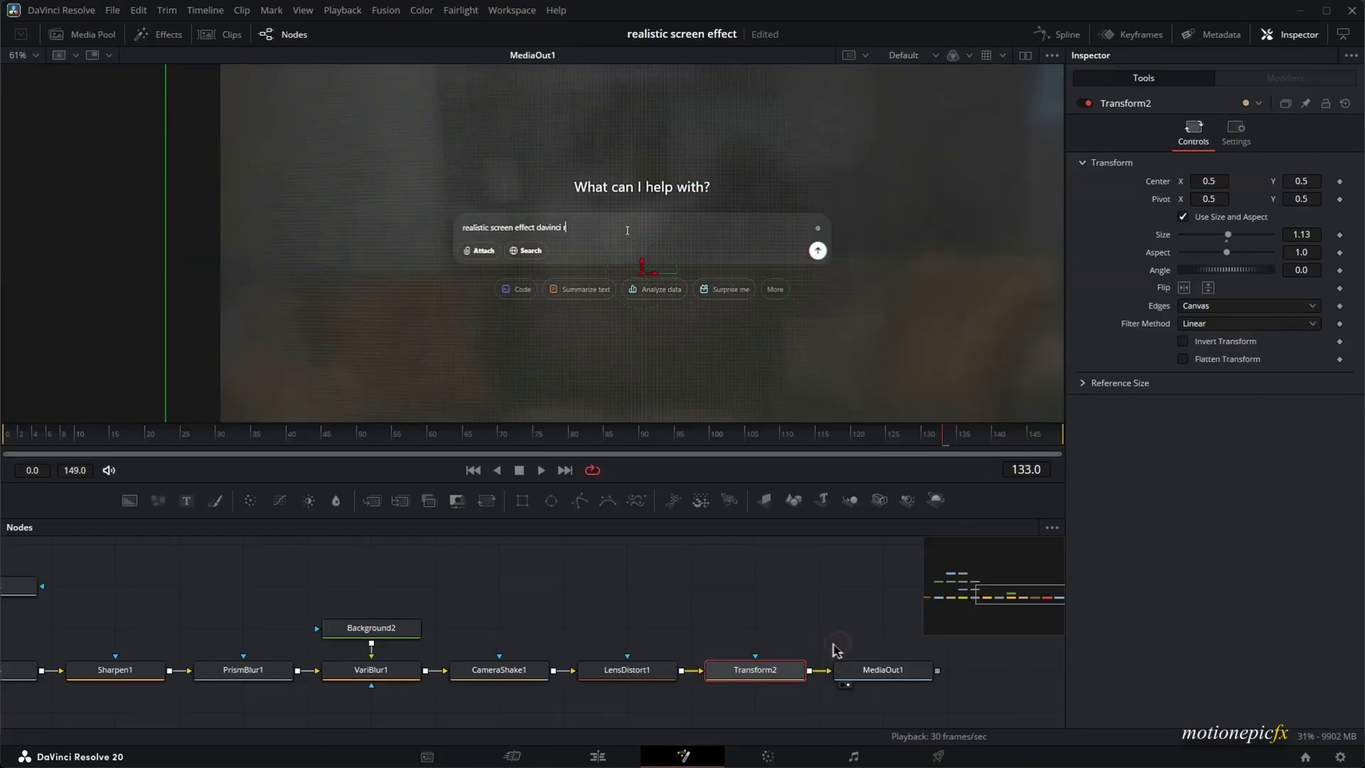